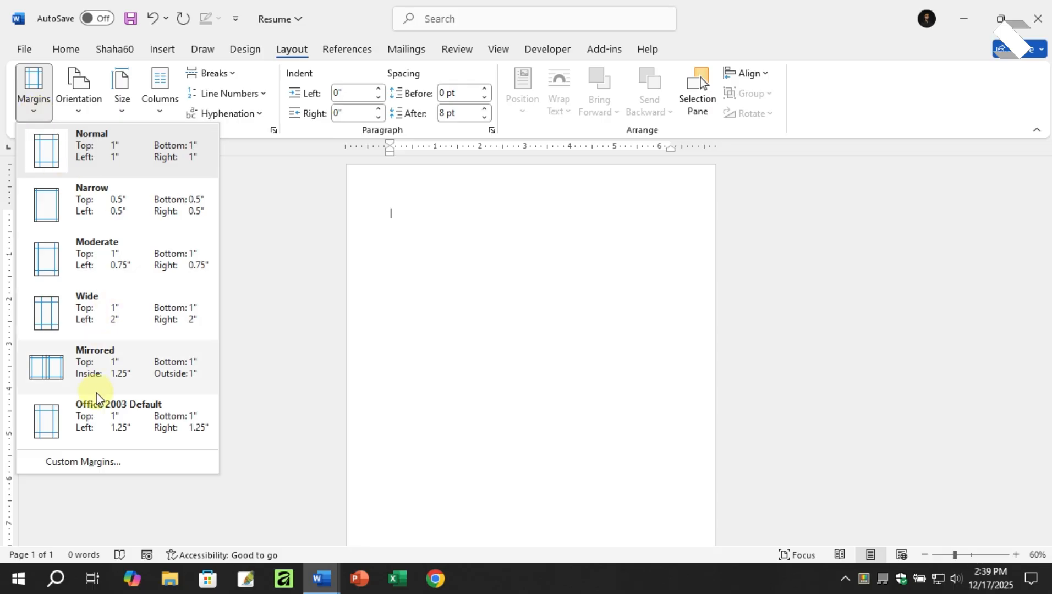
Step: Apply the Narrow margin preset to the page
click(86, 263)
ctrl+scroll(369, 189, up, 2)
ctrl+scroll(369, 189, up, 2)
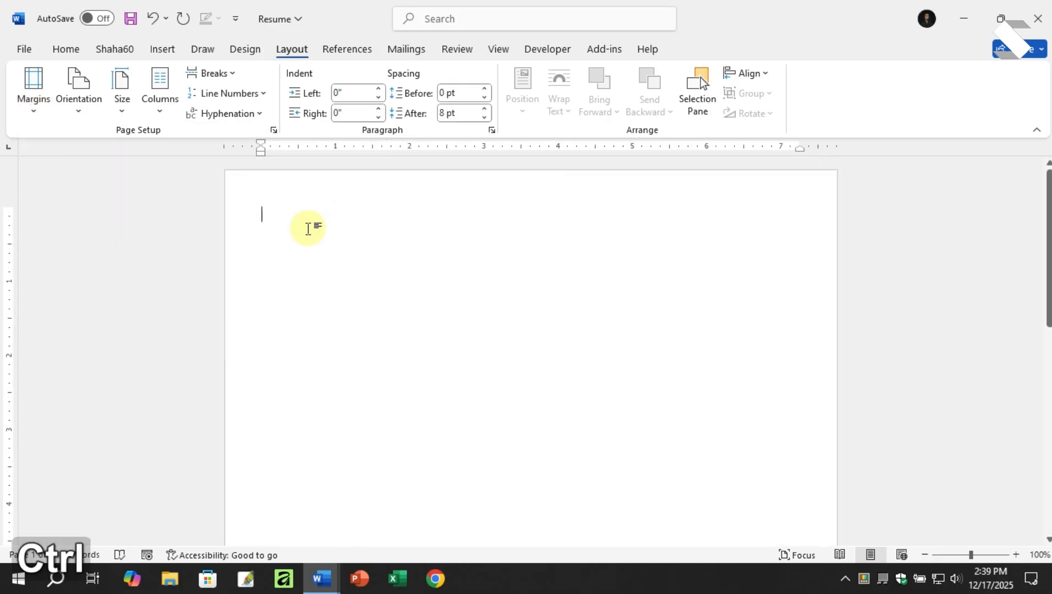
Step: Draw a rectangle about 1.2" wide and 1.52" high near the page's upper-left area and remove its outline
click(65, 49)
click(159, 55)
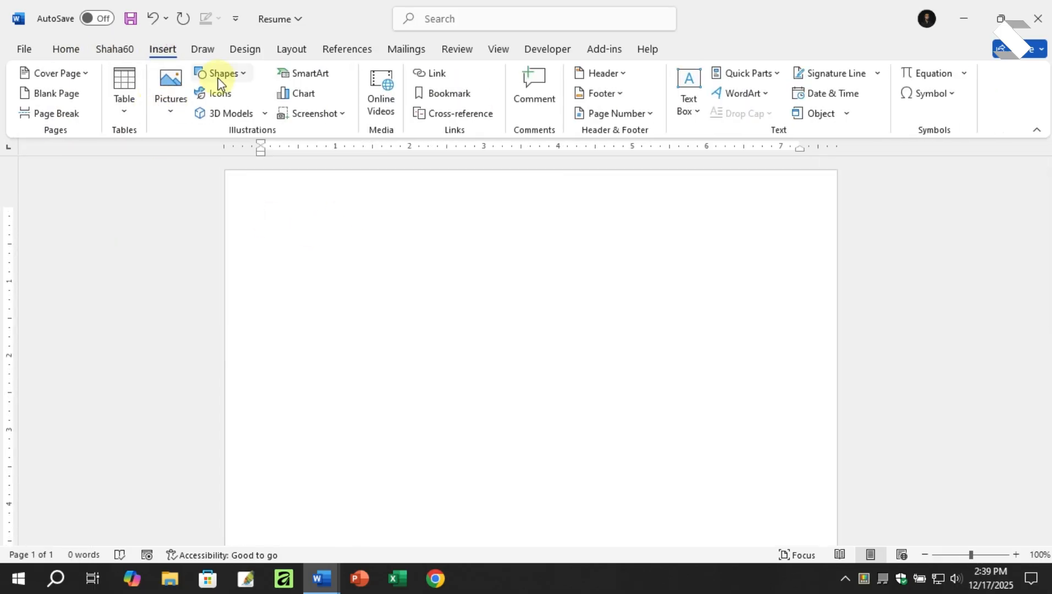
click(218, 74)
click(285, 211)
drag(296, 242, 359, 326)
ctrl+scroll(205, 189, up, 6)
ctrl+scroll(206, 188, up, 2)
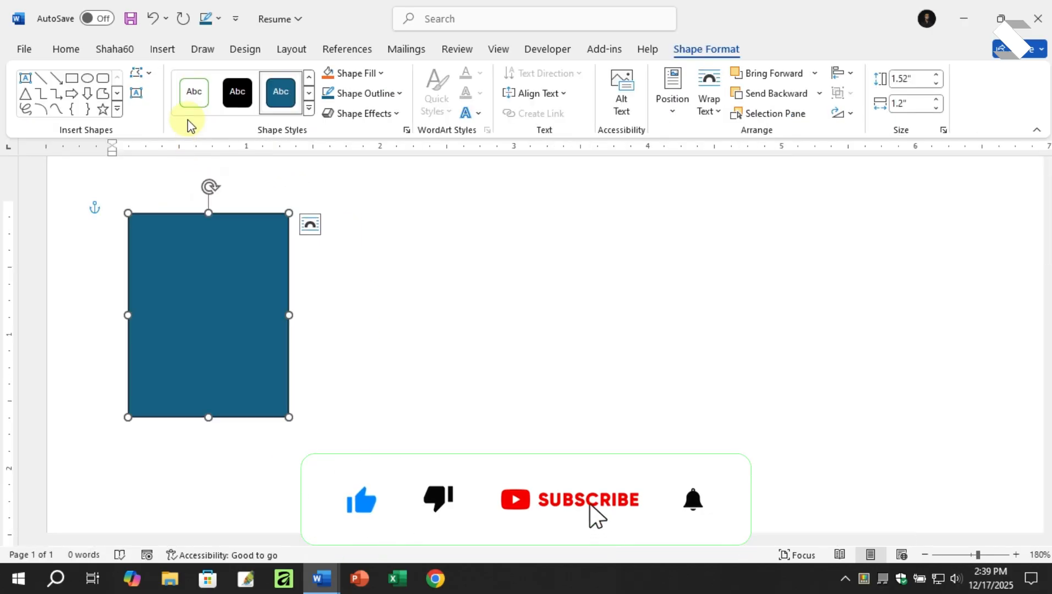
click(363, 93)
click(368, 270)
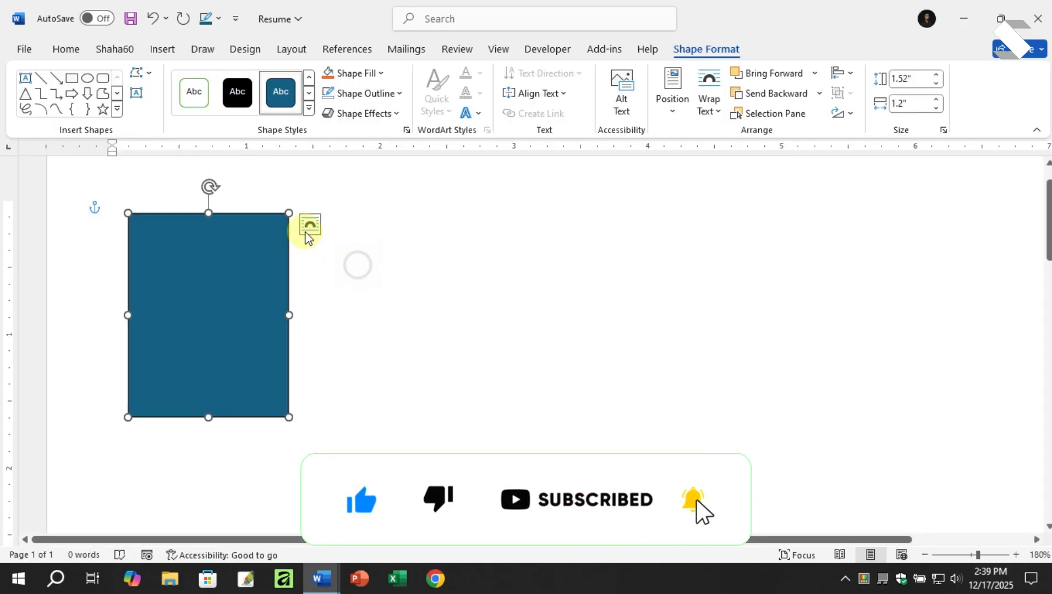
Step: Fill the rectangle with the custom RGB color 239, 237, 216
click(357, 73)
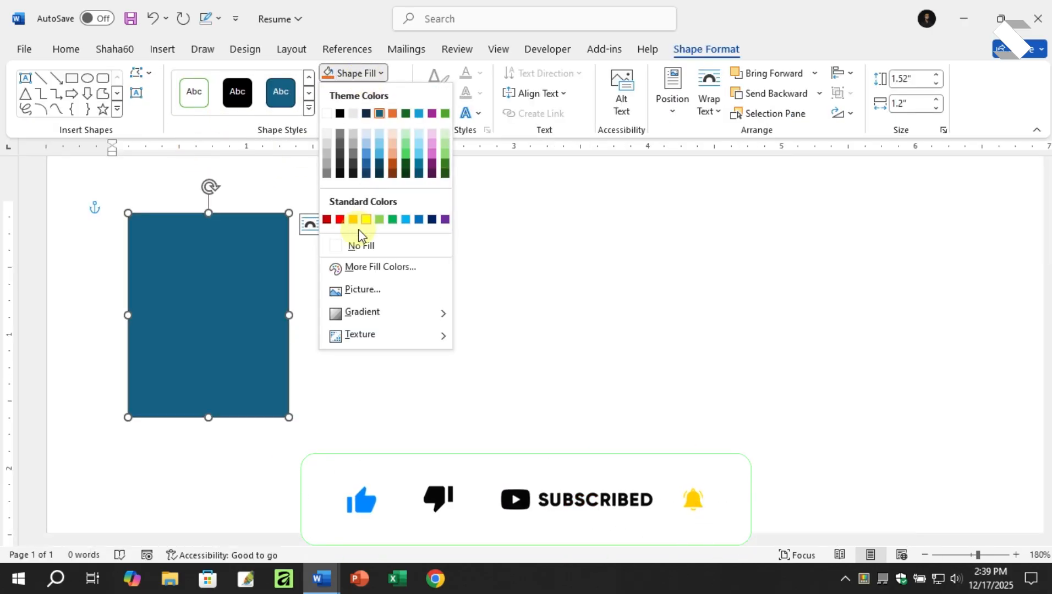
click(352, 267)
click(525, 142)
click(568, 141)
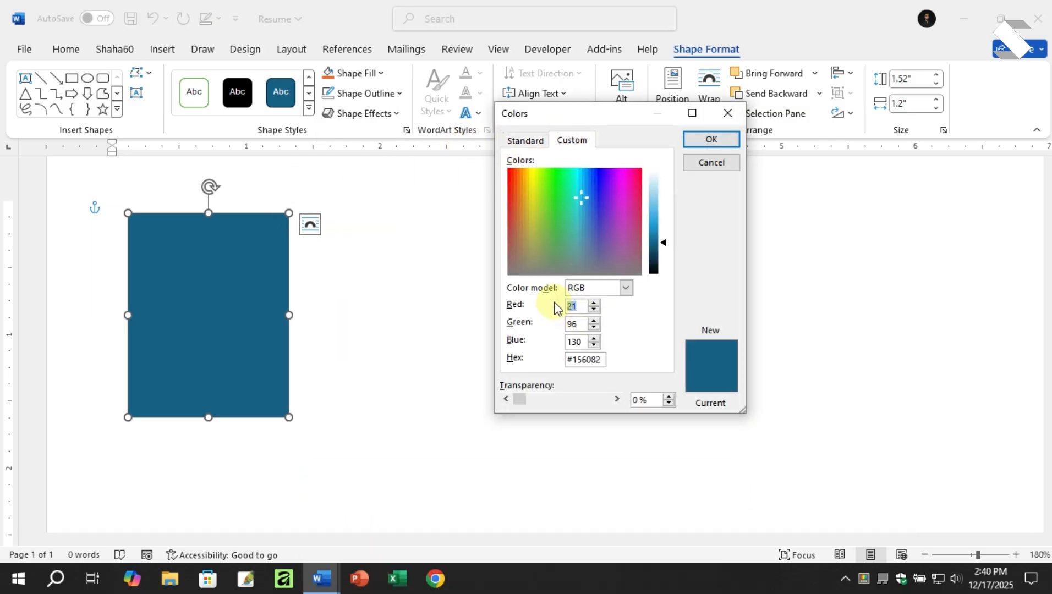
text(29)
key(BackSpace)
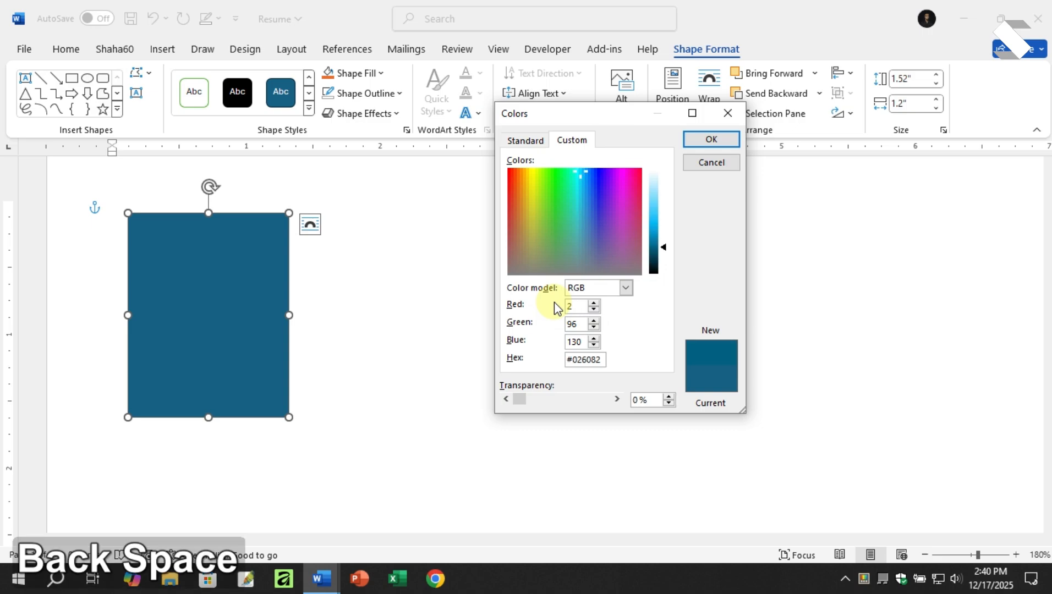
text(39)
click(577, 325)
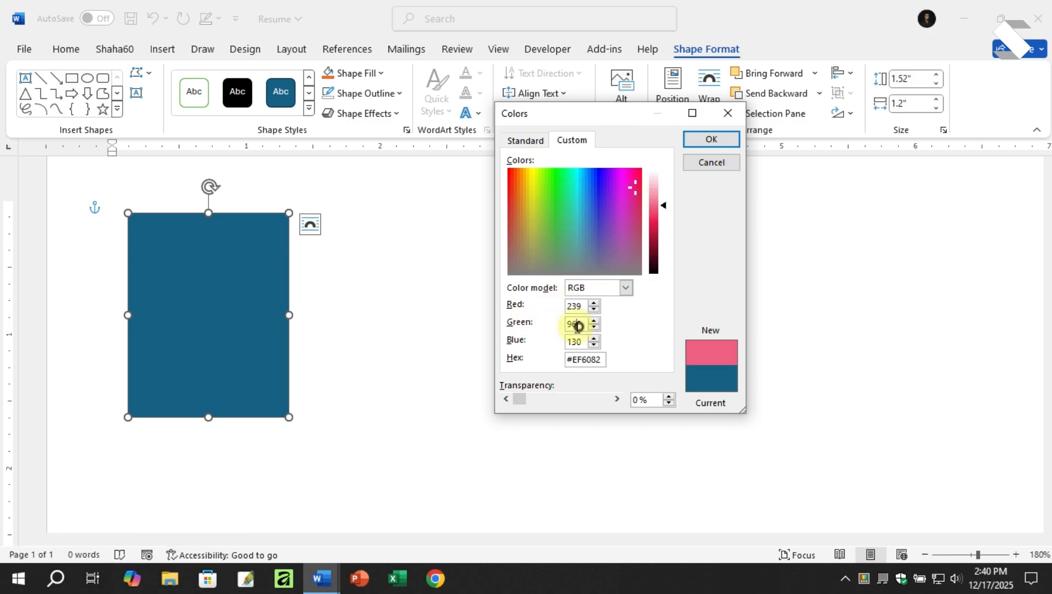
text(237)
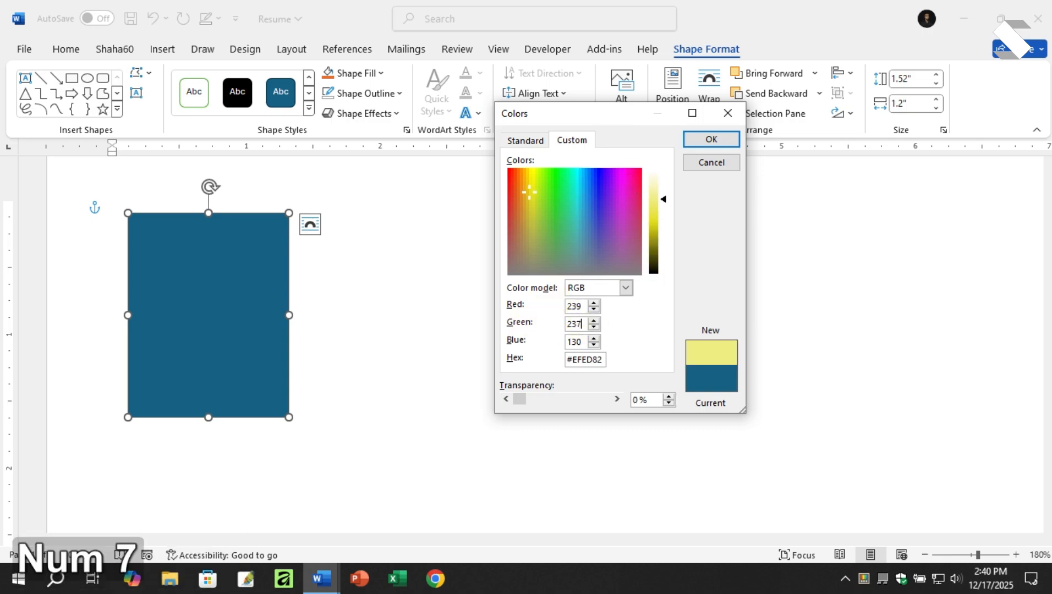
click(582, 341)
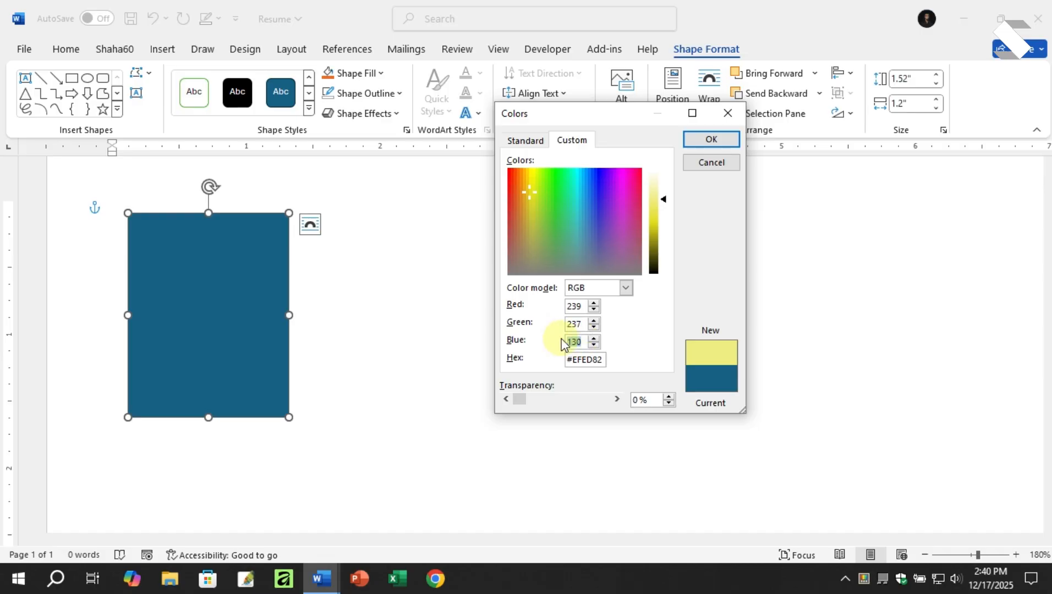
text(216)
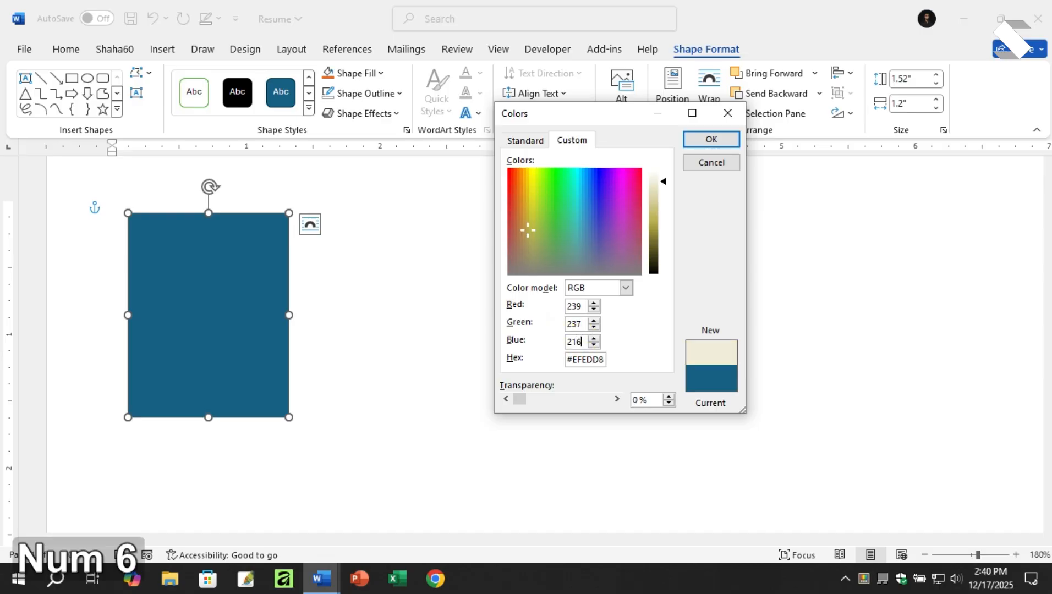
click(711, 139)
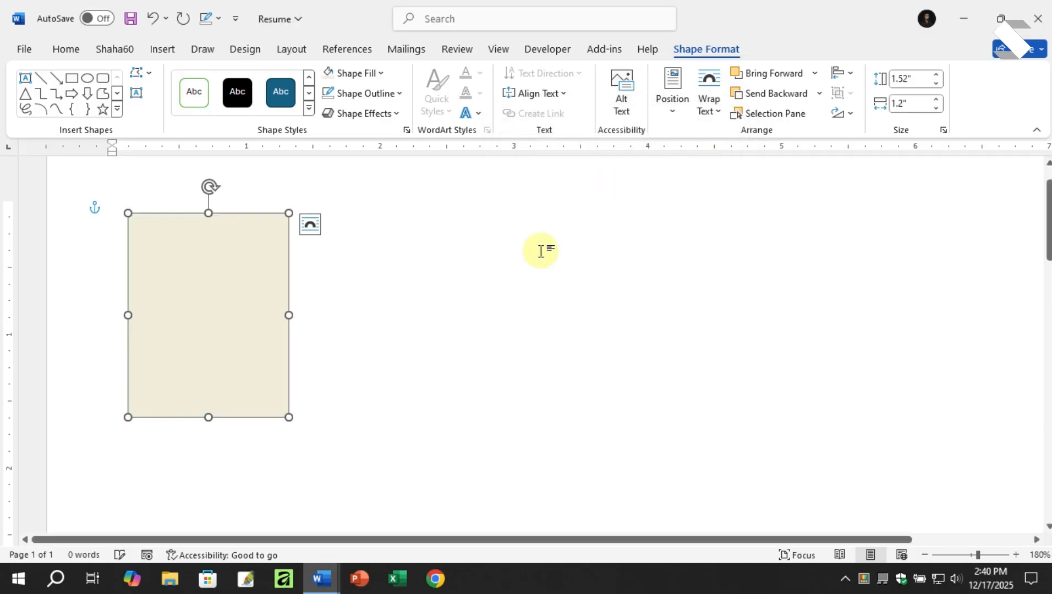
Step: Duplicate the beige rectangle and place the copy directly against its right edge, level with the original
scroll(282, 324, up, 1)
ctrl+scroll(143, 293, up, 5)
ctrl+scroll(144, 291, up, 1)
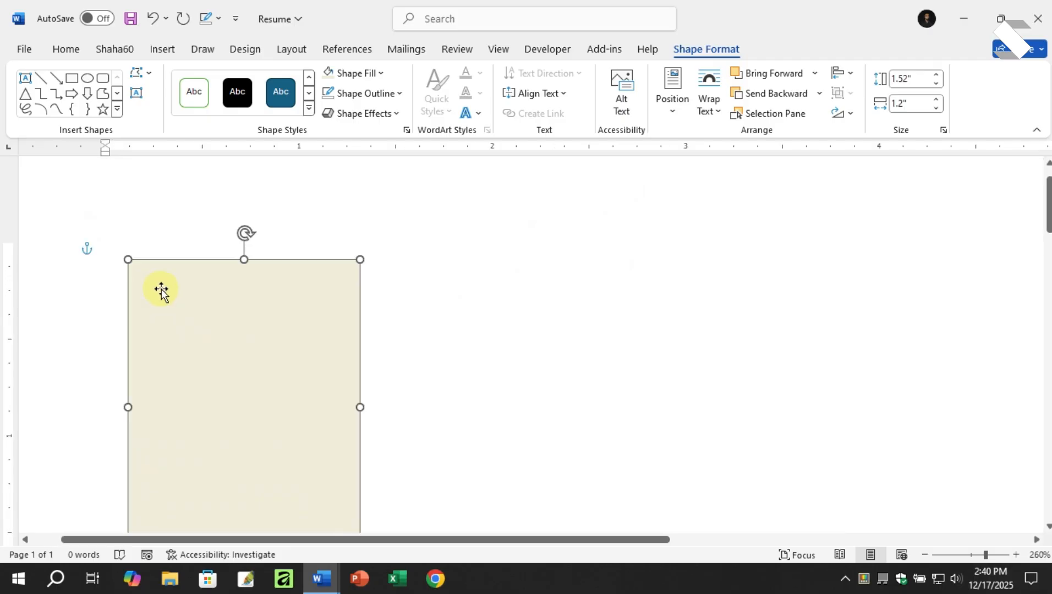
ctrl+drag(159, 289, 389, 281)
ctrl+scroll(327, 287, up, 14)
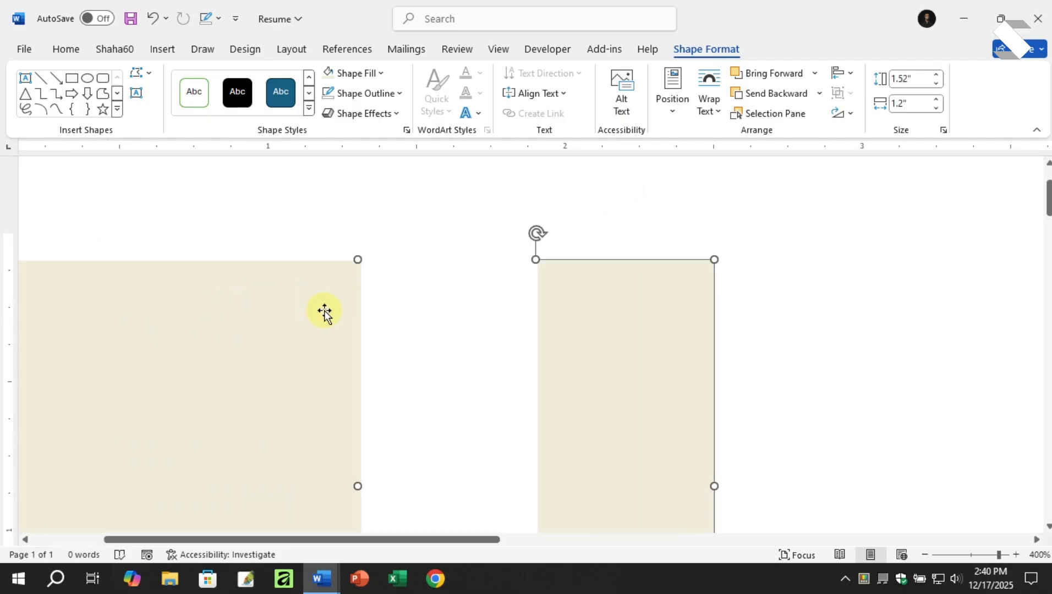
ctrl+scroll(376, 297, down, 16)
Step: Fill the right-hand rectangle with the custom RGB color 207, 212, 171
click(407, 275)
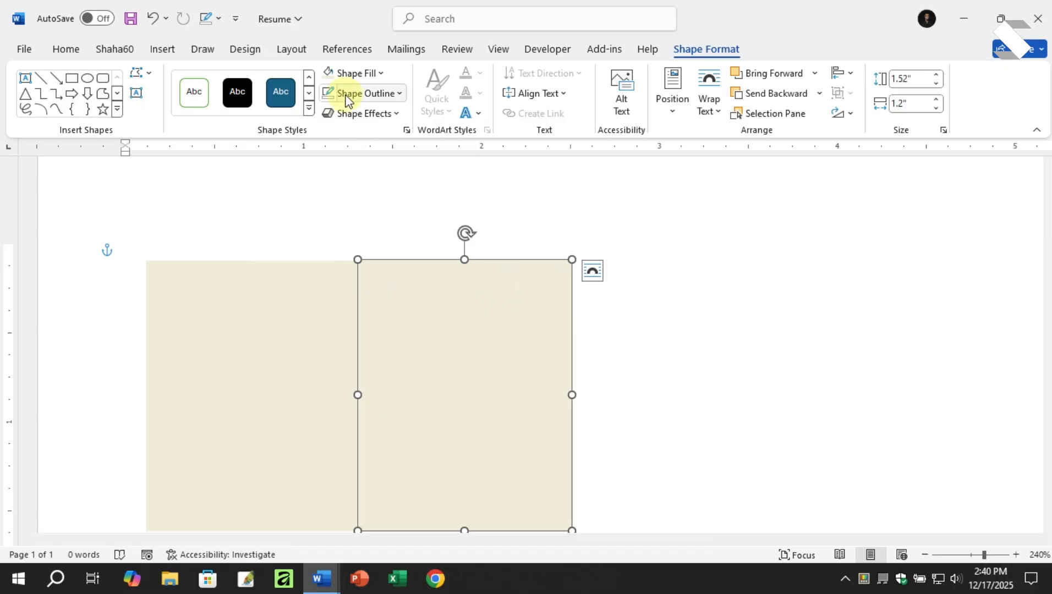
click(357, 72)
click(356, 311)
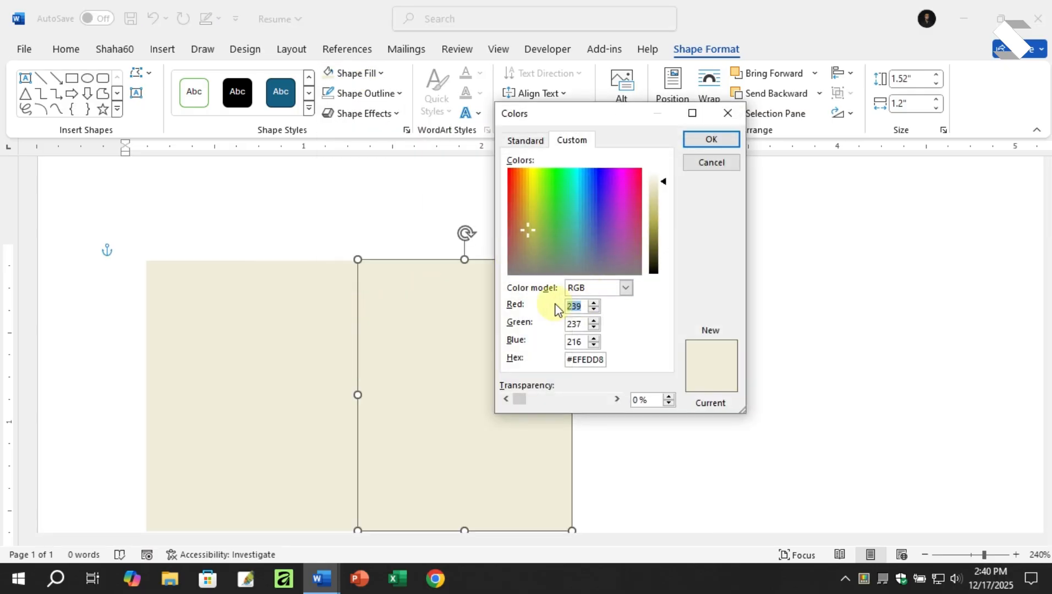
text(207)
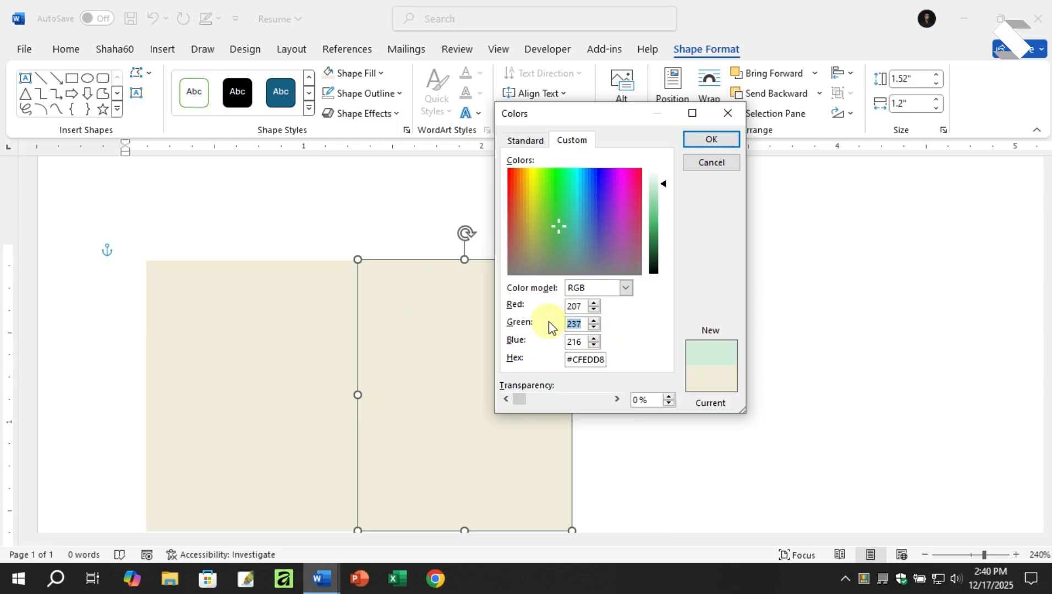
text(212)
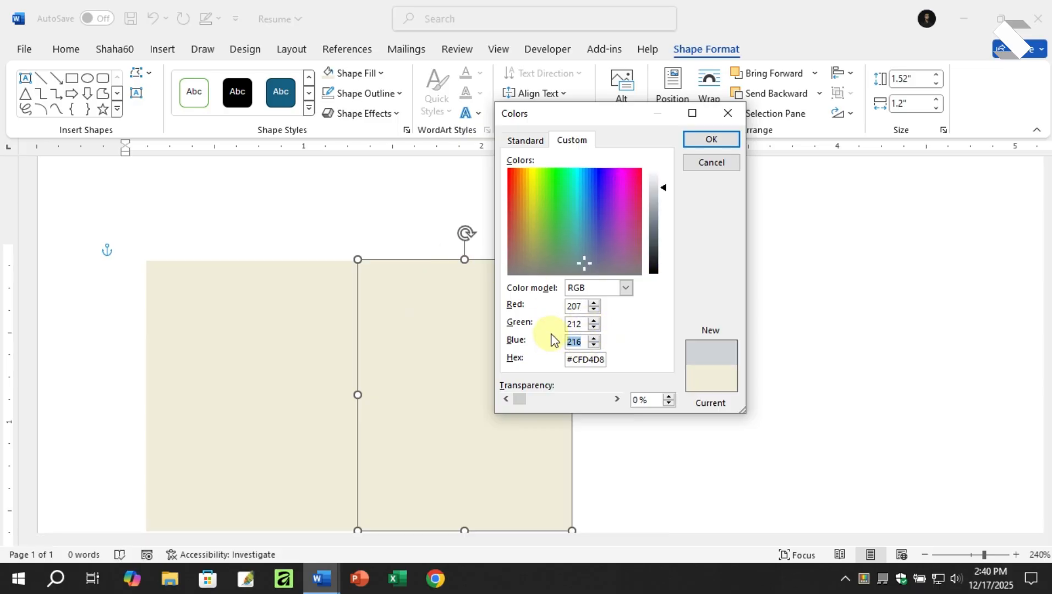
text(171)
click(713, 142)
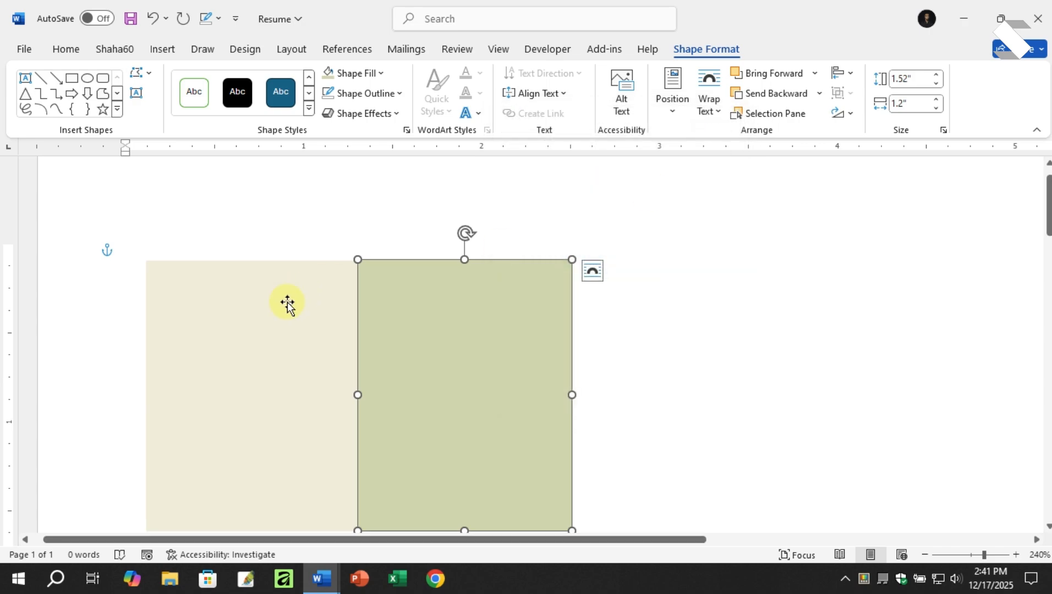
Step: Group the beige and green rectangles and move the group to the page's top-left corner
ctrl+click(287, 308)
click(847, 95)
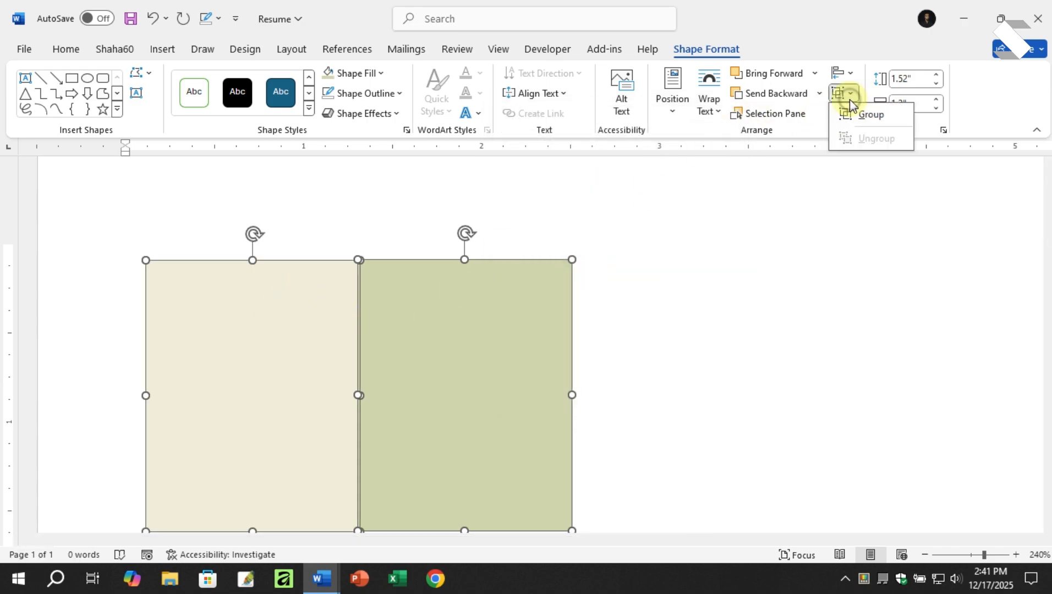
click(867, 115)
scroll(393, 315, down, 2)
drag(393, 315, 294, 222)
Step: Stretch the grouped rectangles to cover the full width and height of the page
scroll(351, 272, down, 5)
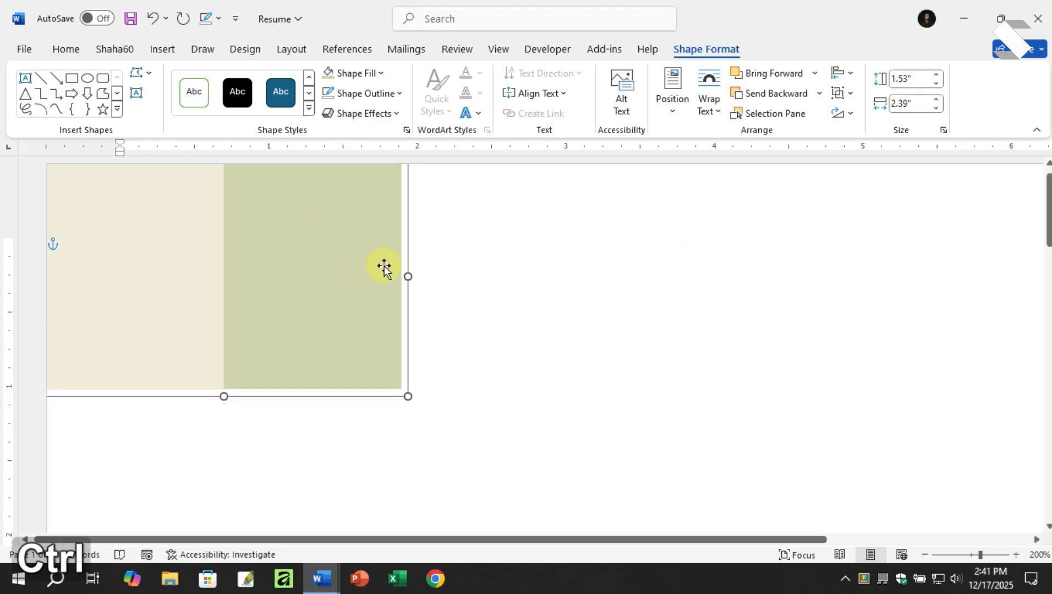
scroll(405, 274, down, 6)
drag(383, 254, 916, 246)
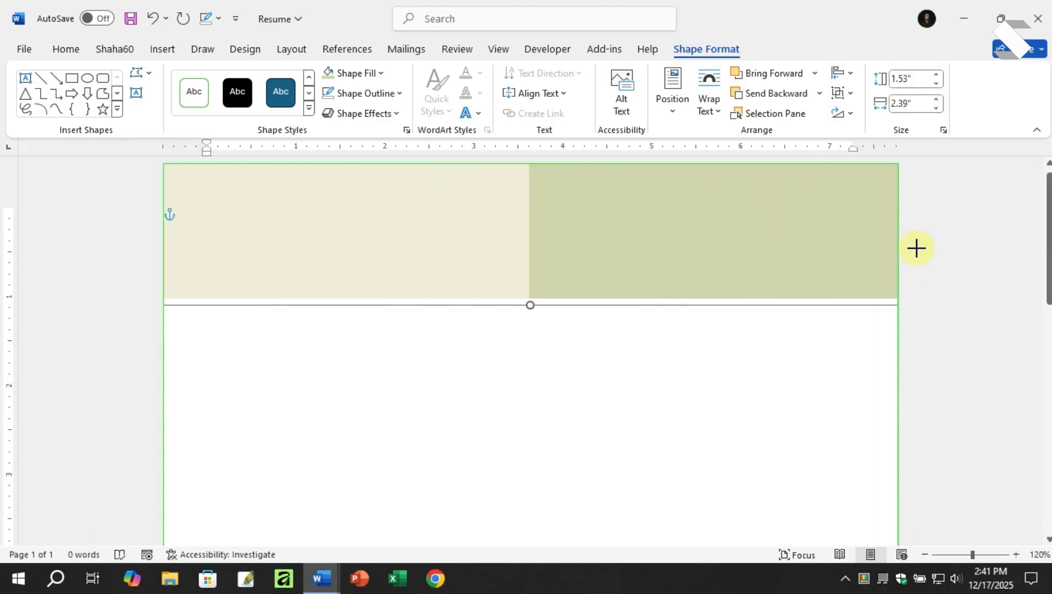
scroll(632, 261, down, 3)
scroll(632, 262, down, 3)
drag(535, 227, 526, 523)
scroll(561, 333, down, 2)
drag(532, 478, 526, 561)
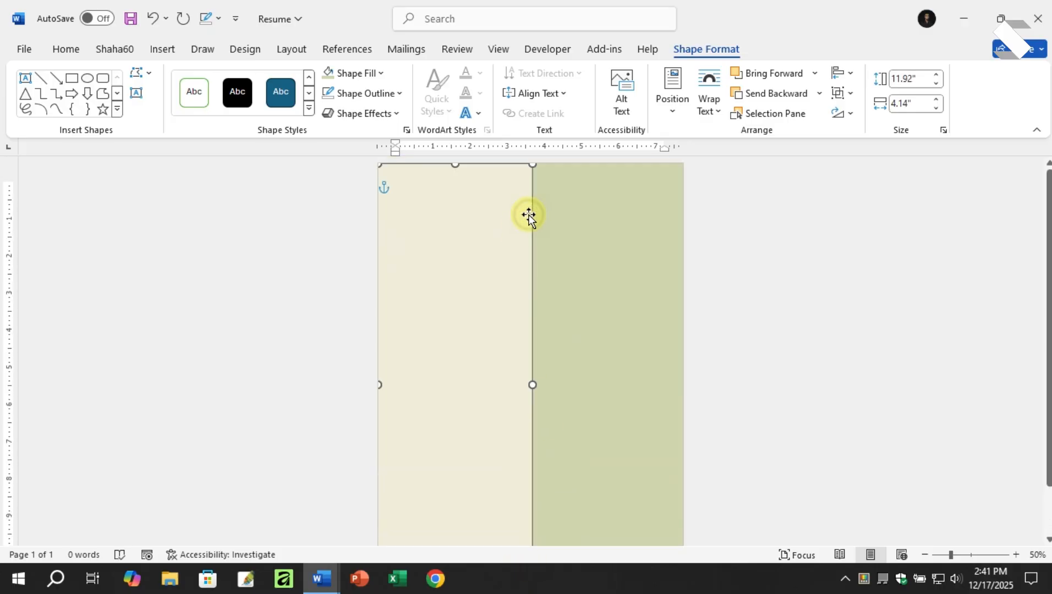
Step: Examine the seam and outer edges of the two background rectangles at closer range
click(568, 222)
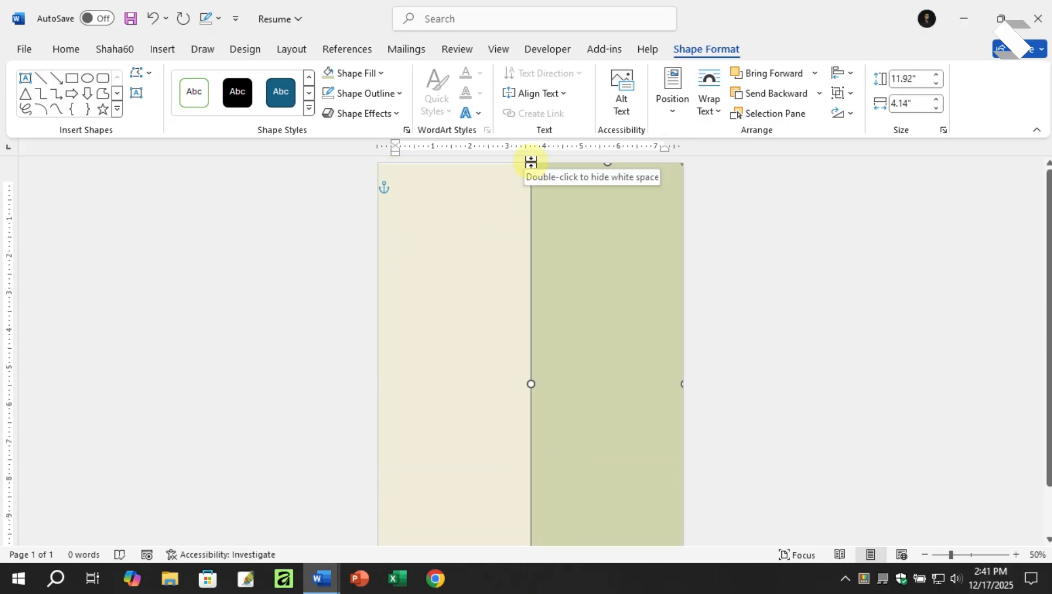
ctrl+scroll(507, 207, up, 6)
click(497, 214)
click(605, 231)
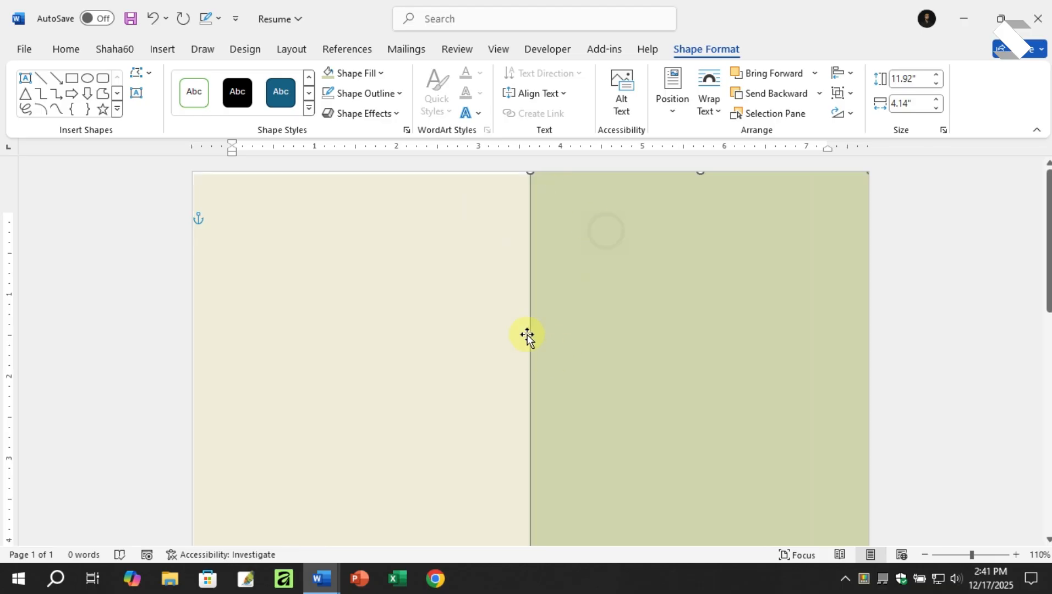
click(681, 312)
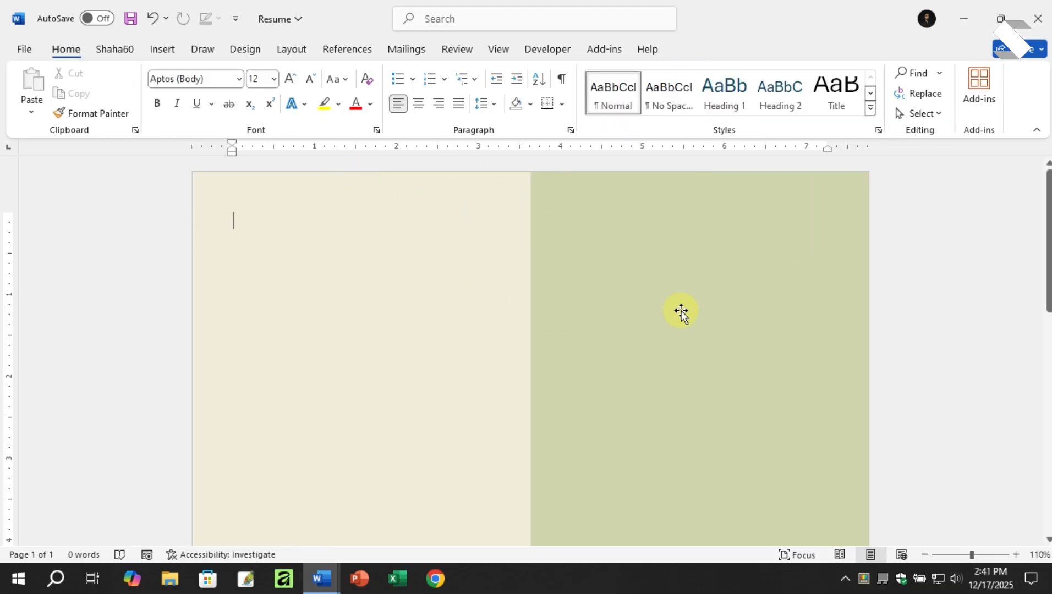
ctrl+scroll(394, 324, down, 2)
click(462, 330)
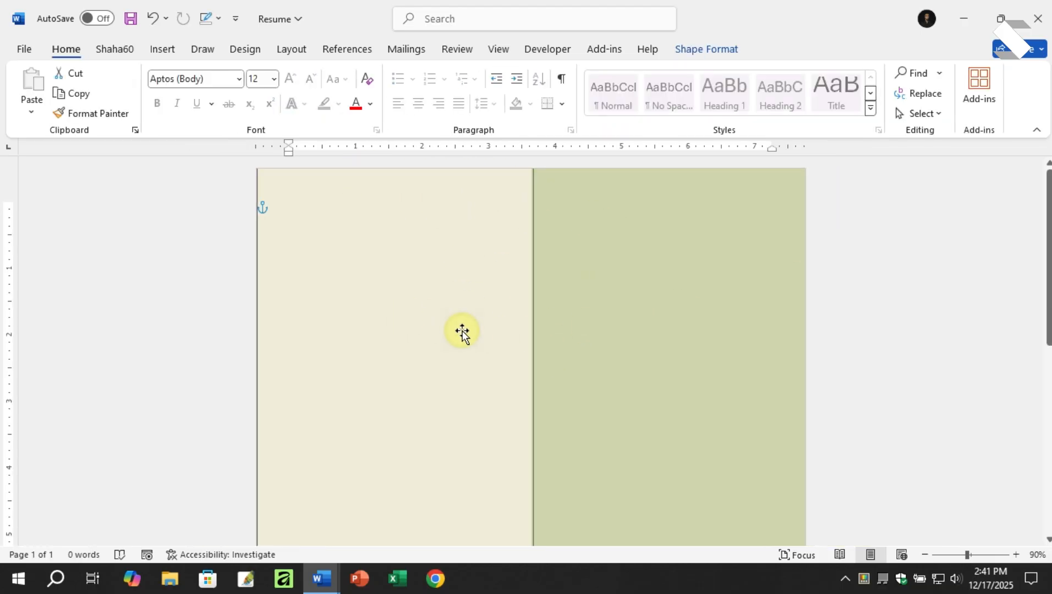
click(835, 330)
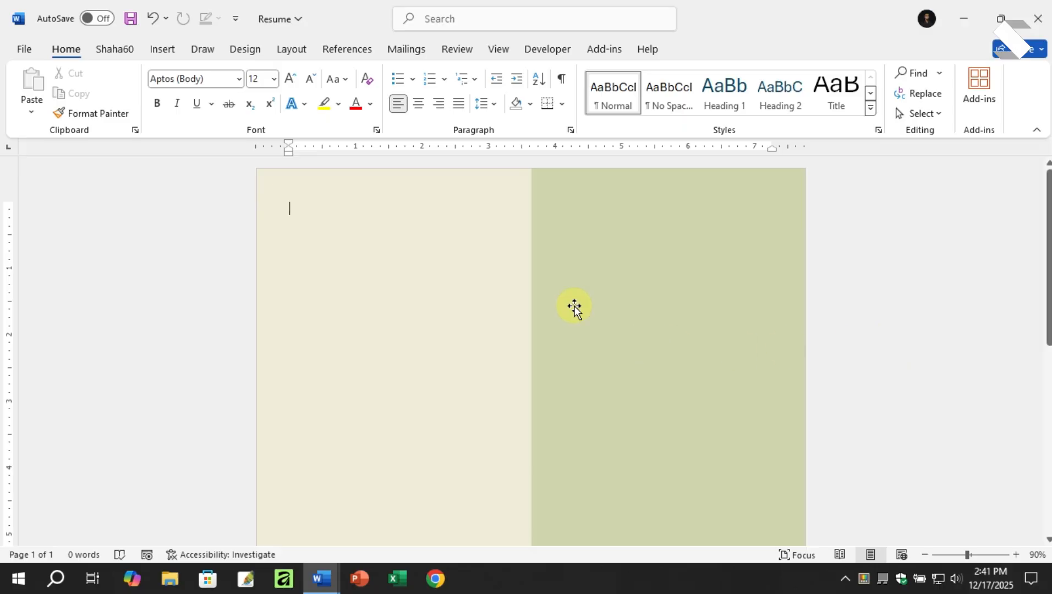
Step: Draw a rectangle about 3.42" wide and 1.21" high at the top of the beige panel, with no outline and no fill
ctrl+scroll(481, 254, down, 2)
click(164, 54)
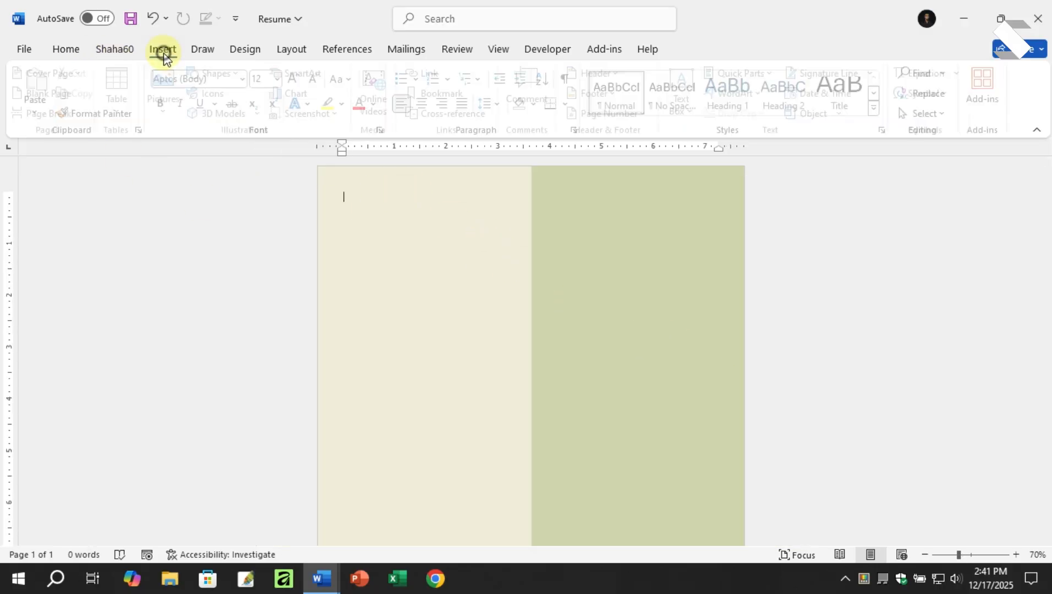
click(219, 73)
click(230, 113)
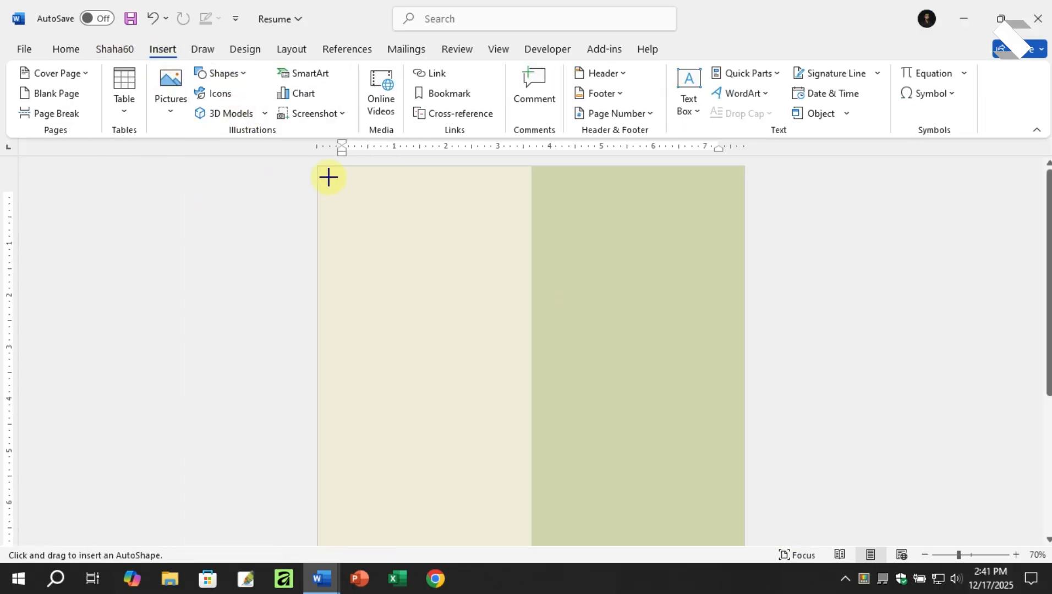
drag(328, 177, 502, 235)
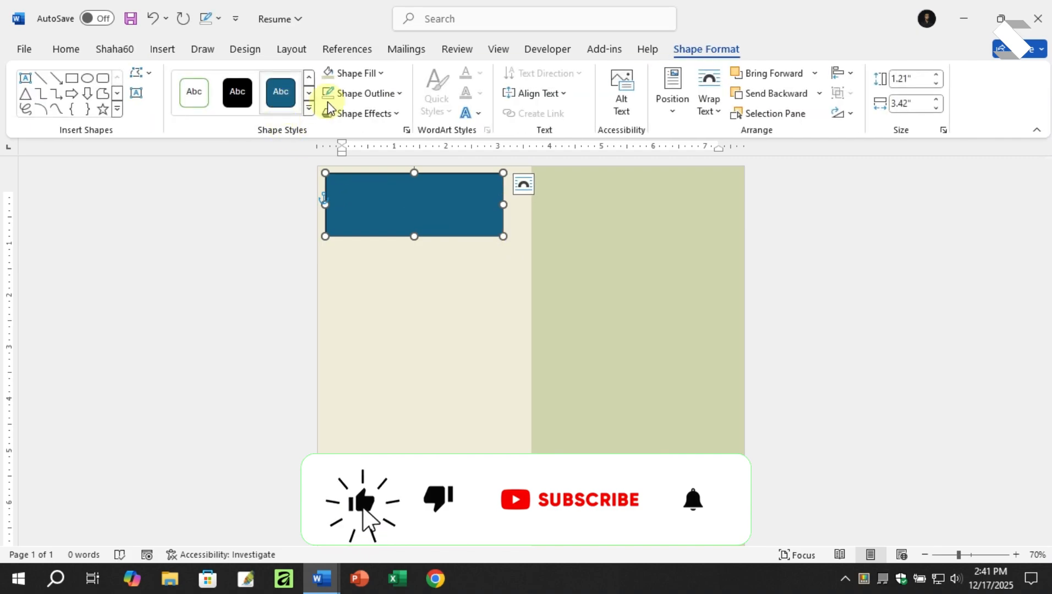
click(364, 93)
click(366, 314)
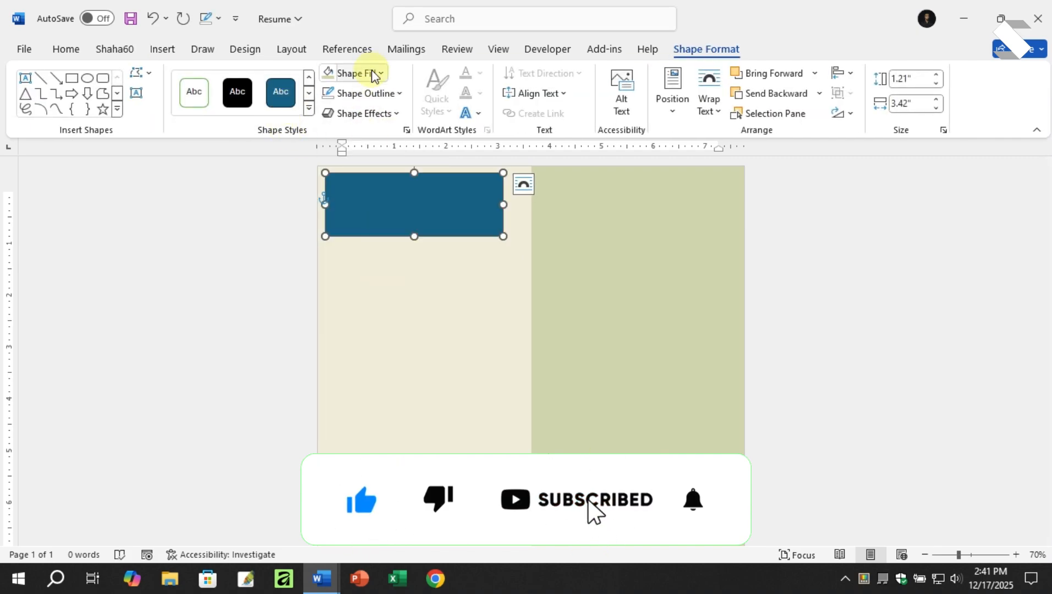
click(369, 73)
click(348, 290)
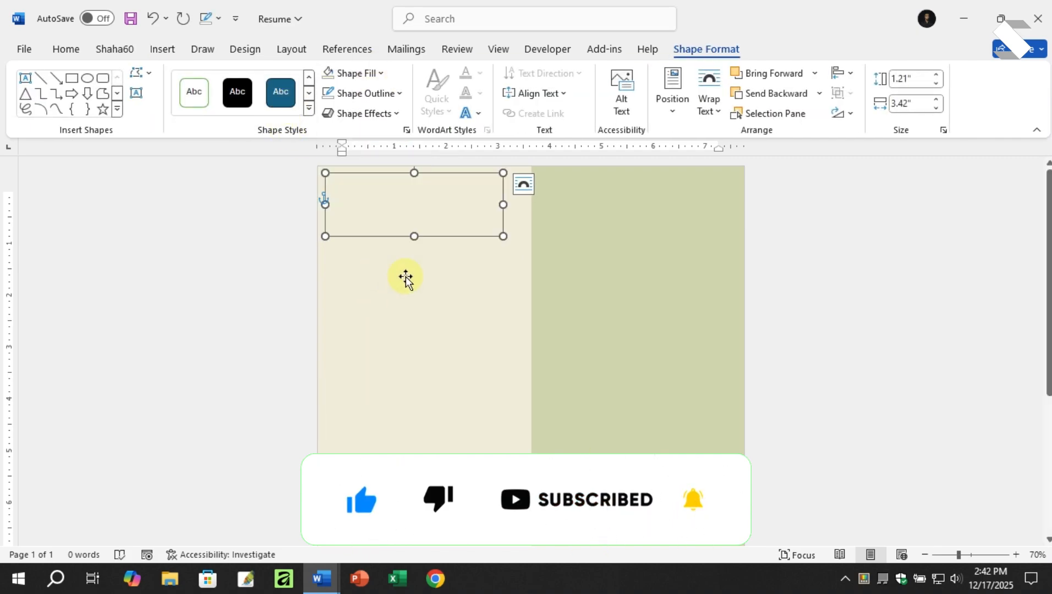
Step: Switch to the FULL NAME document and cut its "FULL NAME" line
key(alt+Tab)
click(135, 312)
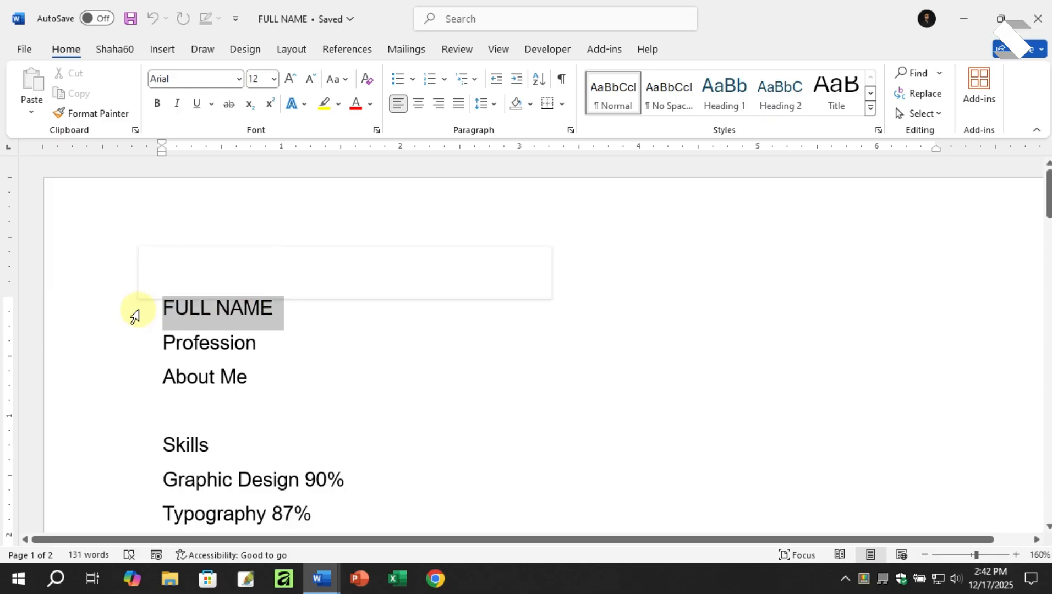
key(ctrl+x)
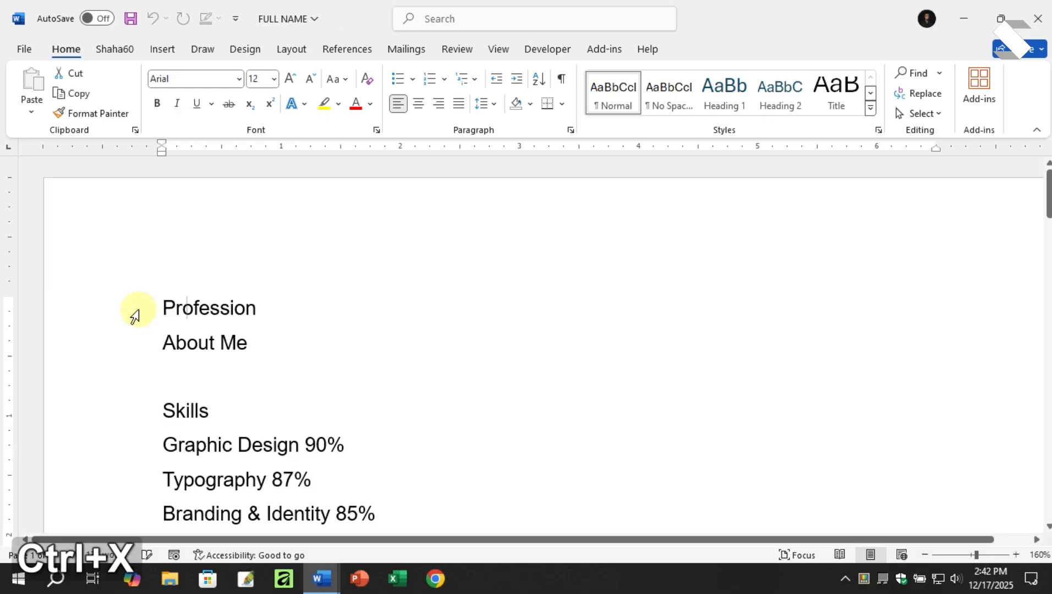
Step: Return to the Resume document and paste the "FULL NAME" line into the unfilled rectangle on the beige panel
key(alt+Tab)
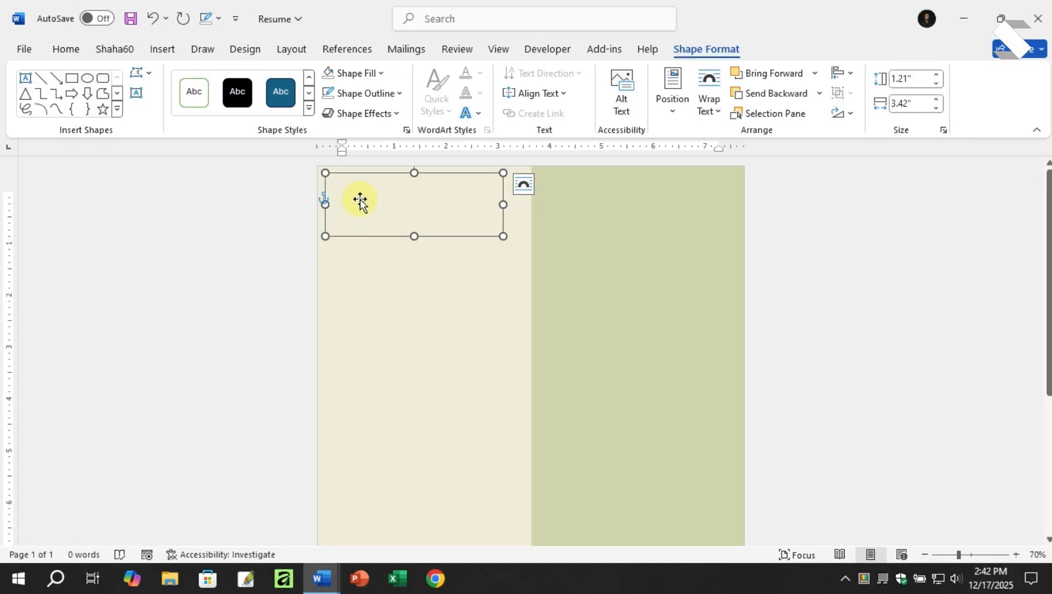
click(357, 204)
key(ctrl+v)
ctrl+scroll(352, 206, up, 4)
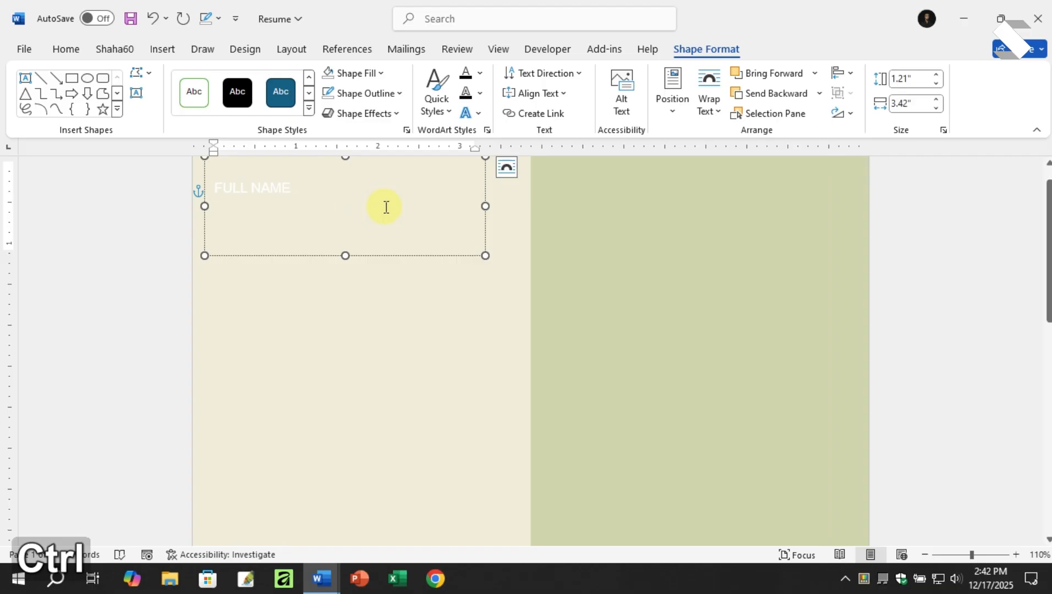
Step: Colour the pasted "FULL NAME" text black and delete the empty line below it
key(ctrl+a)
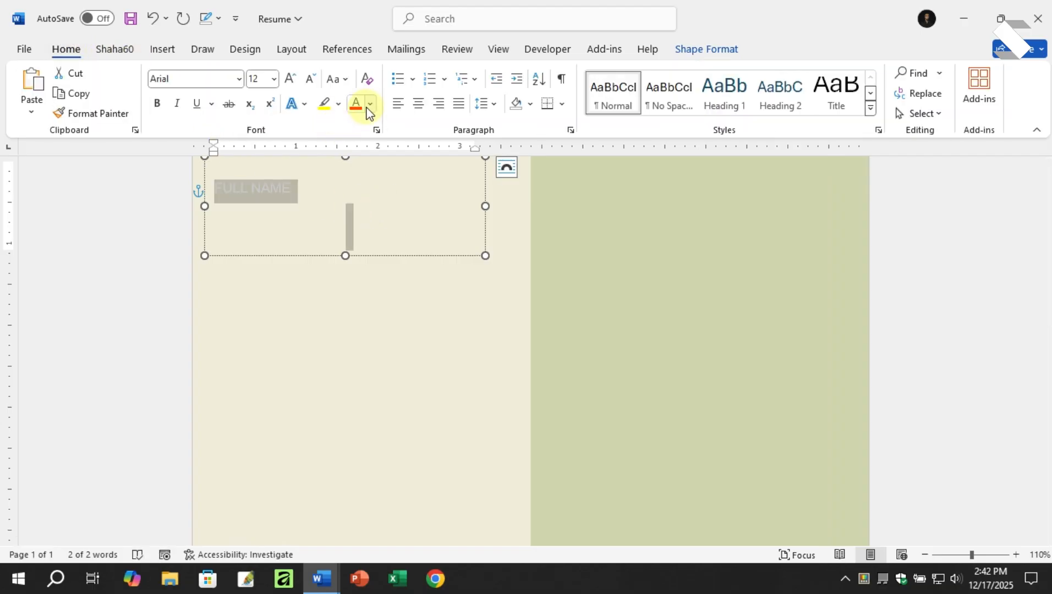
click(370, 104)
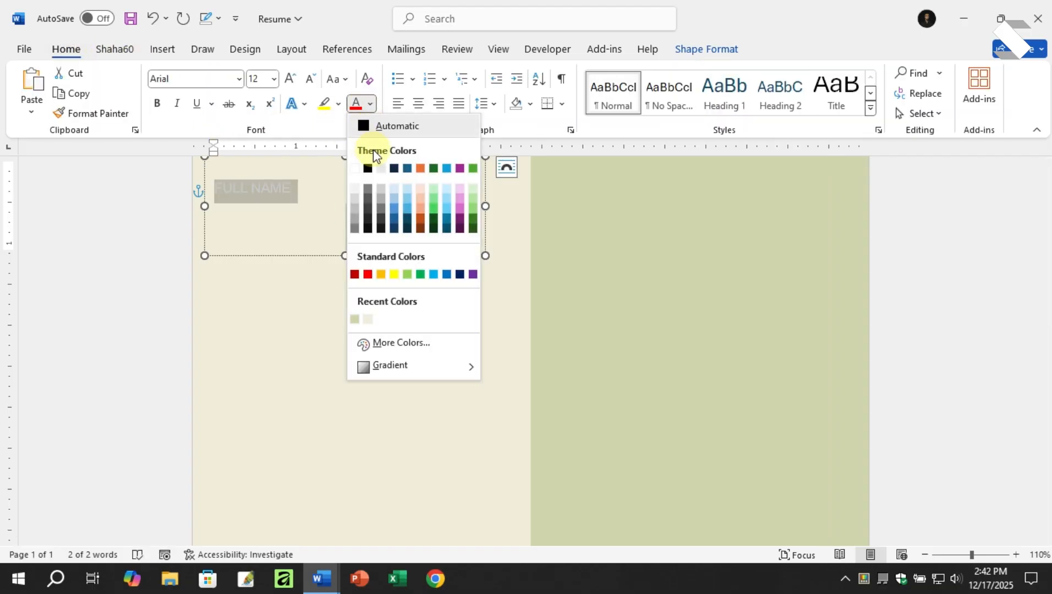
click(367, 167)
click(324, 235)
key(BackSpace)
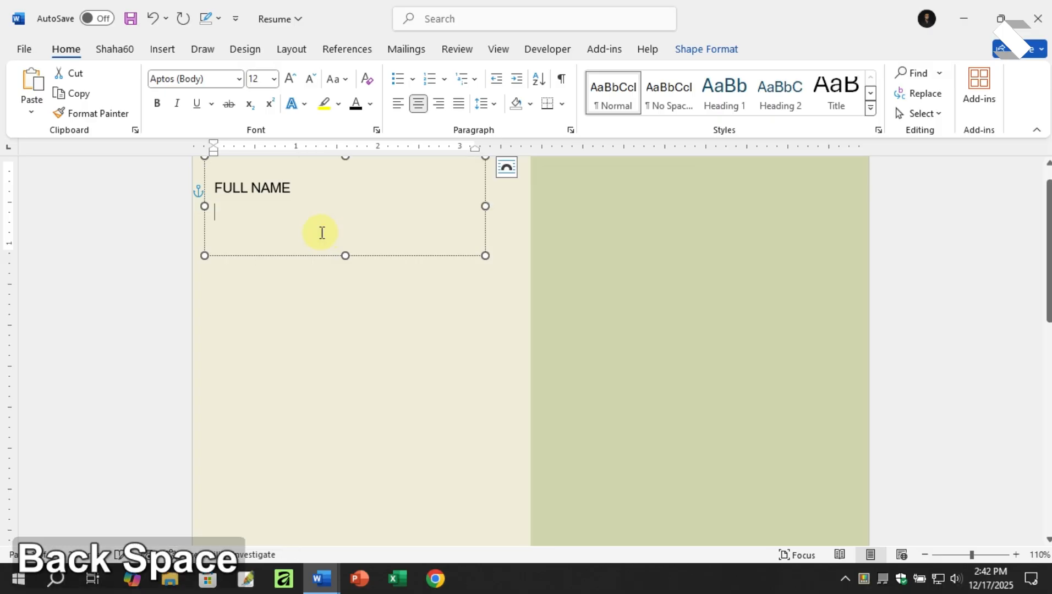
Step: Make the "FULL NAME" text 48 pt bold and stretch its box downward until both words fit
scroll(321, 233, up, 1)
drag(275, 212, 183, 192)
click(291, 79)
click(291, 78)
click(291, 79)
click(291, 79)
click(291, 79)
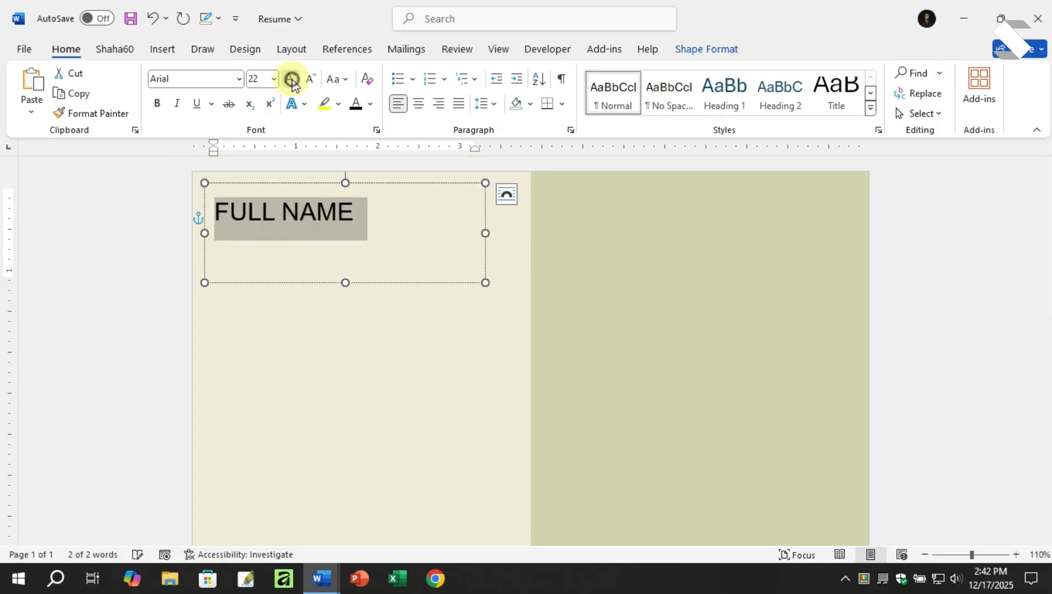
click(291, 78)
click(291, 78)
click(291, 79)
click(291, 79)
click(291, 79)
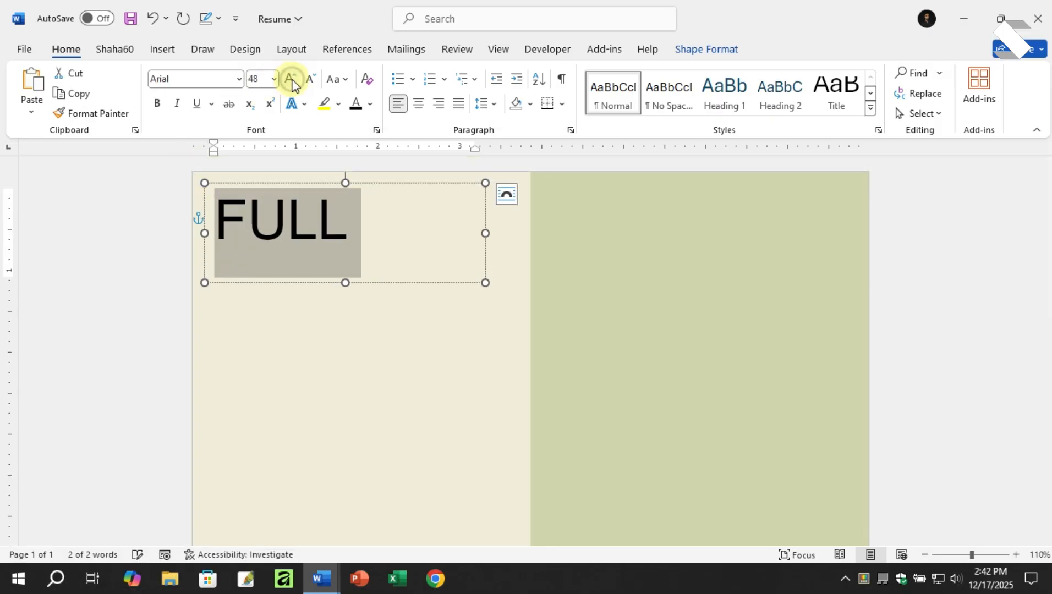
click(157, 103)
click(336, 220)
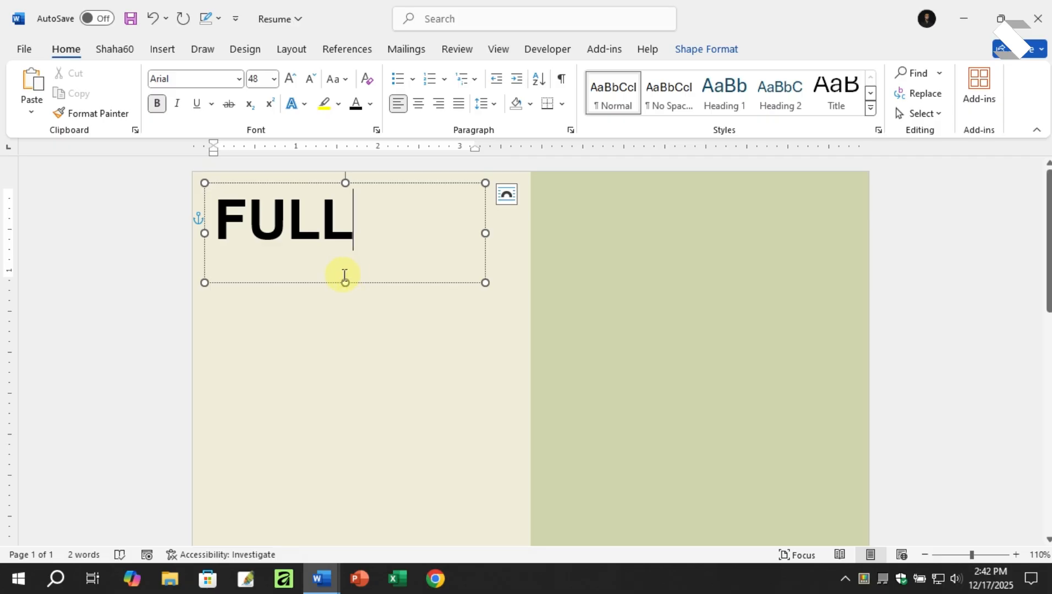
drag(345, 281, 345, 367)
Step: Set the "FULL NAME" text to 1.0 line spacing, with space after the paragraph and none before it
key(ctrl+a)
click(499, 108)
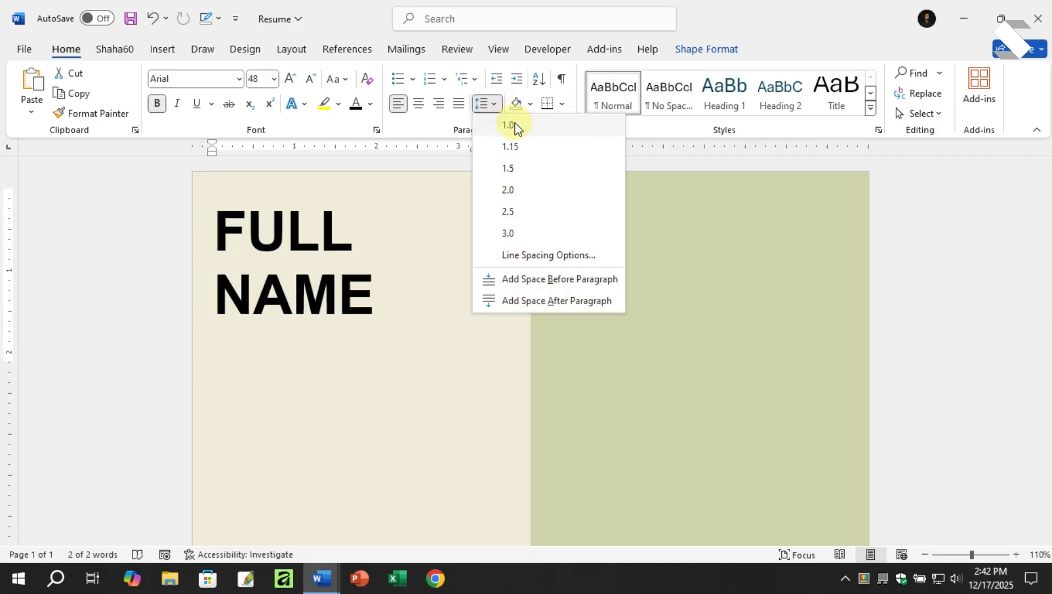
click(514, 126)
click(494, 105)
click(503, 283)
click(488, 106)
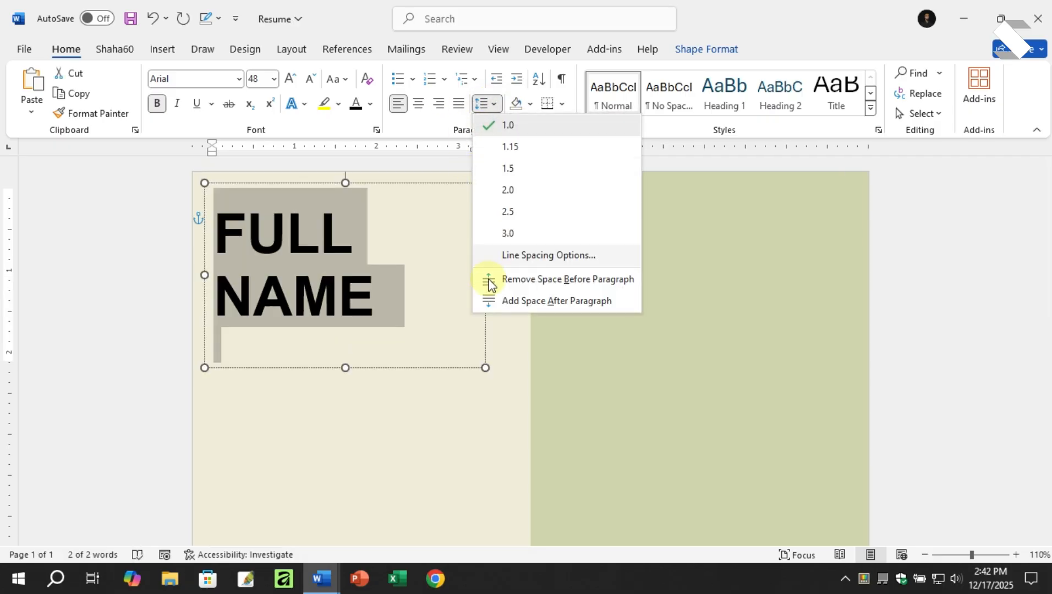
click(489, 299)
click(488, 106)
click(498, 281)
Step: Remove the bold from the word "NAME" only, leaving "FULL" bold
click(376, 293)
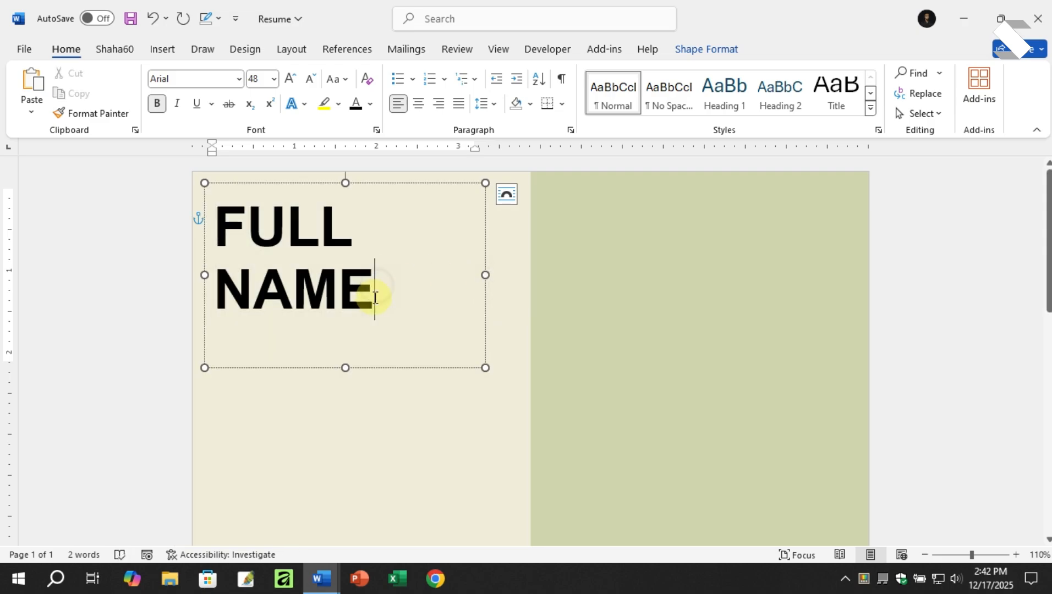
drag(375, 294, 217, 283)
key(ctrl+b)
click(377, 305)
Step: Recolour both words of "FULL NAME" with the custom dark green RGB 36, 60, 38
drag(287, 271, 216, 216)
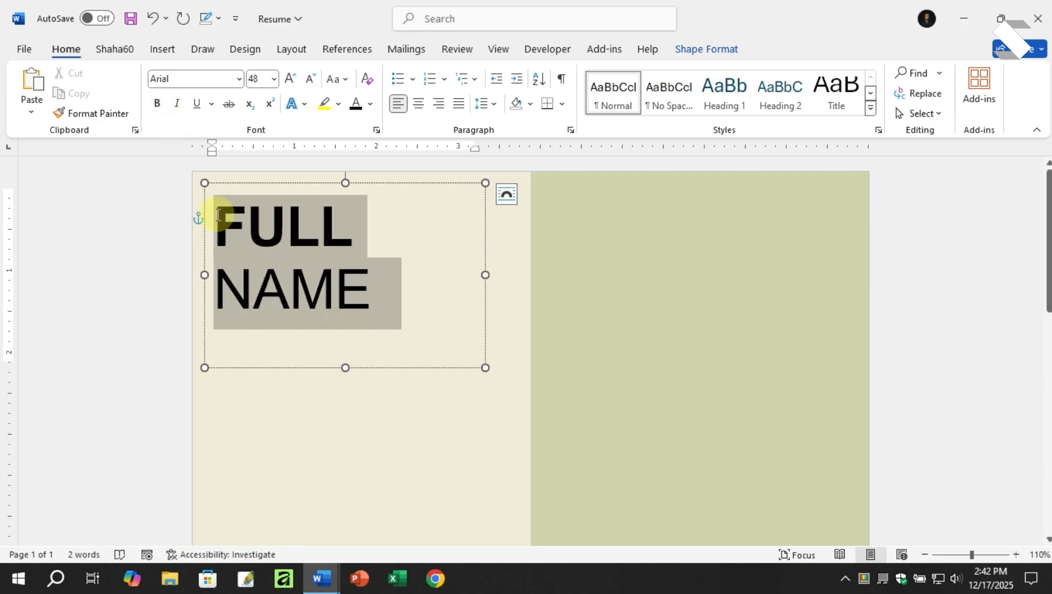
click(369, 103)
click(385, 348)
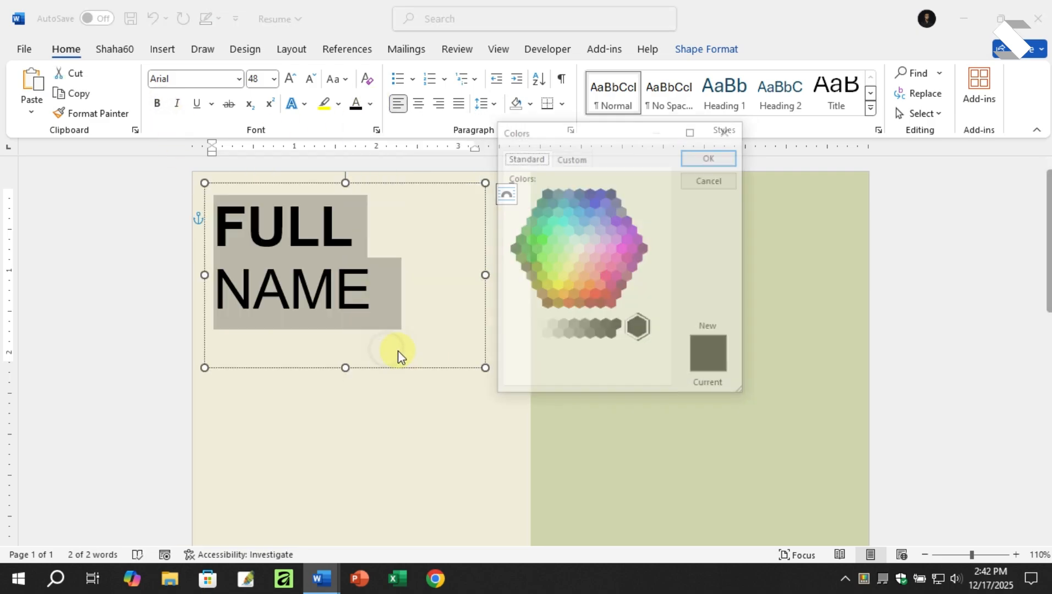
click(572, 159)
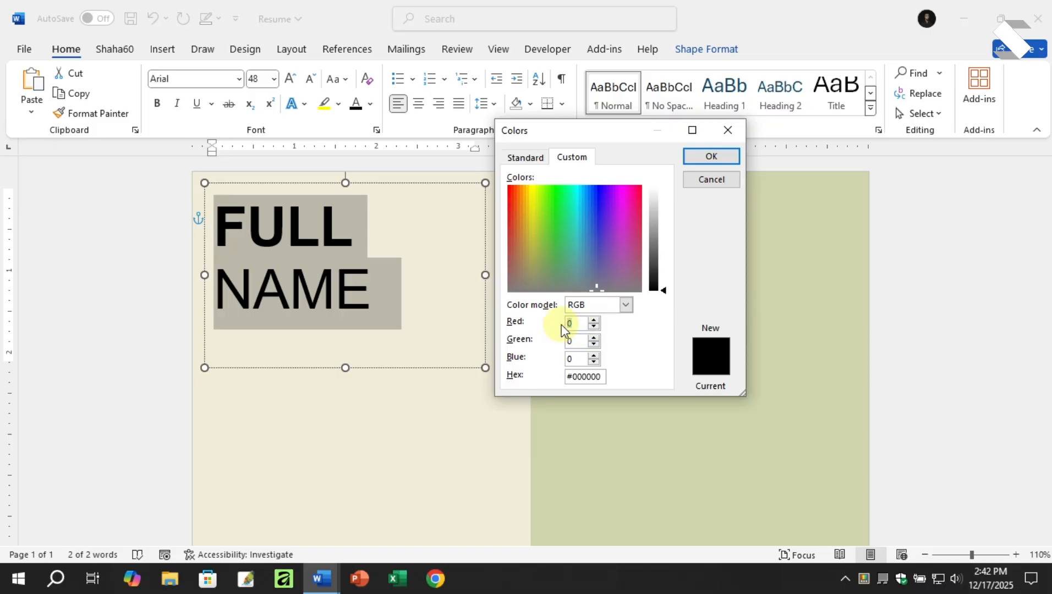
text(36)
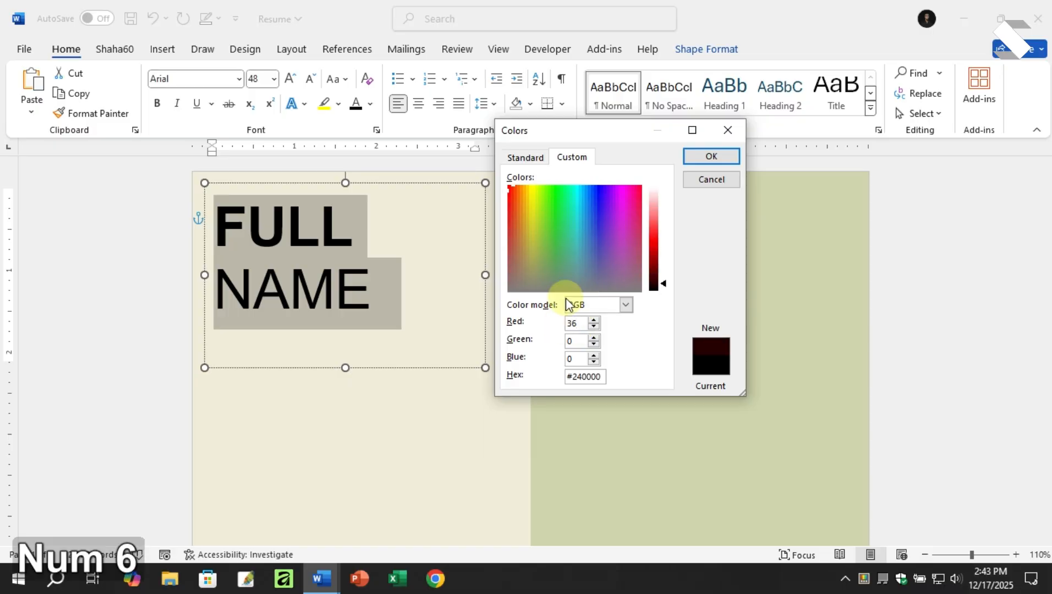
text(60)
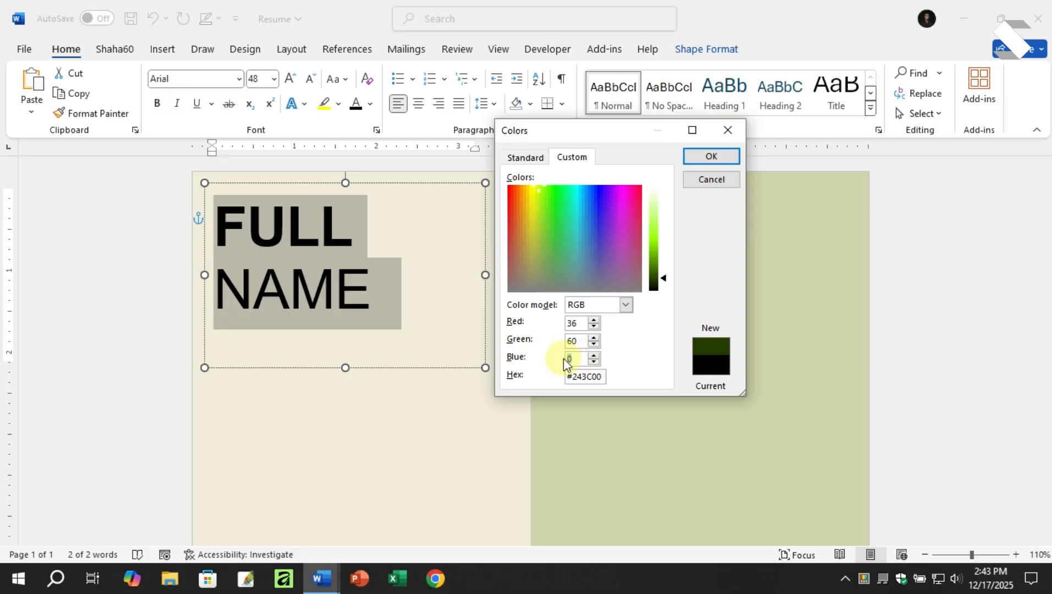
text(38)
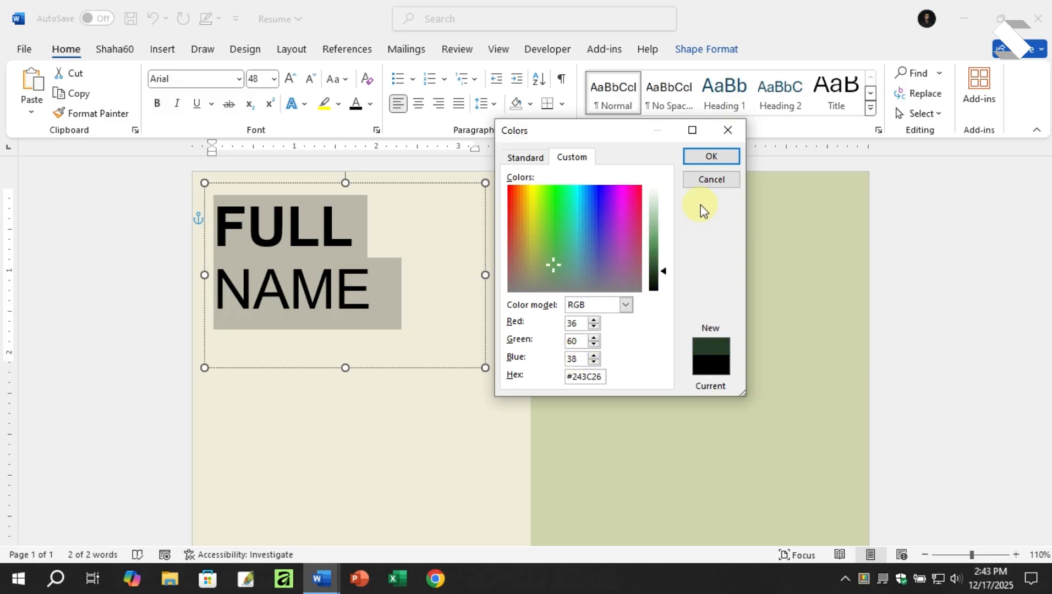
click(712, 156)
click(419, 298)
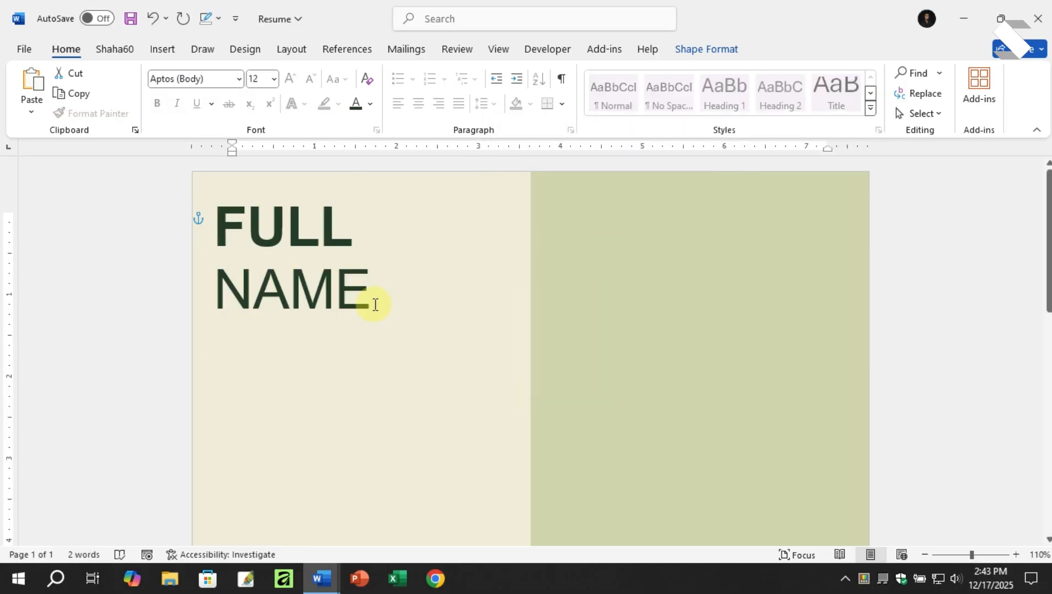
Step: Nudge the "FULL NAME" text box upward until the heading sits close to the page's upper edge
click(322, 215)
click(377, 184)
key(Up)
key(Up)
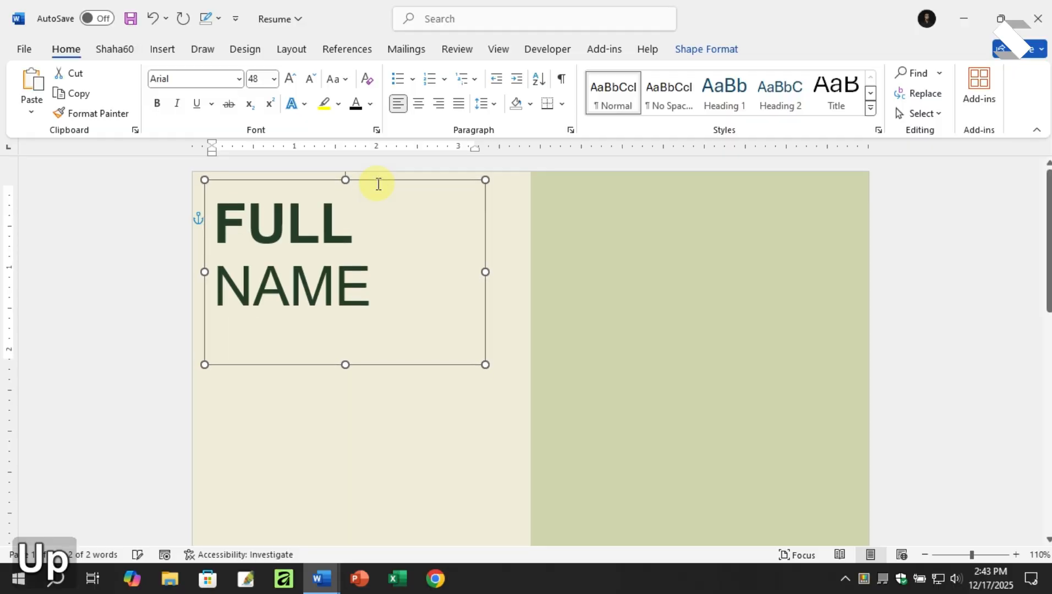
key(Up)
key(Up)
key(Up)
key(Up)
key(Up)
key(Up)
key(Up)
key(Up)
key(Up)
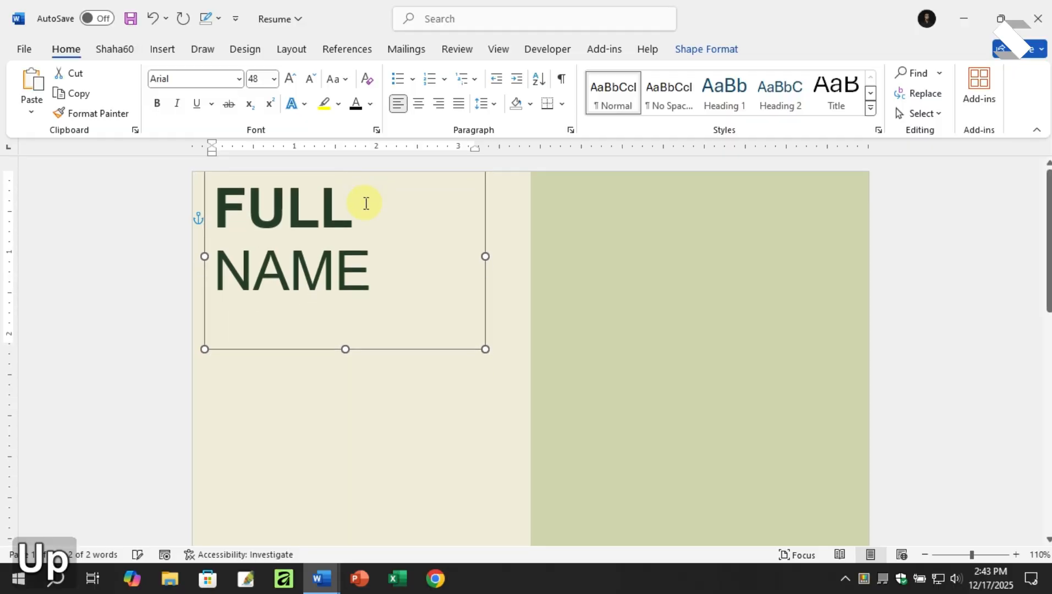
Step: Shorten the "FULL NAME" box from below so it ends just under the word "NAME"
click(345, 344)
drag(345, 347, 341, 295)
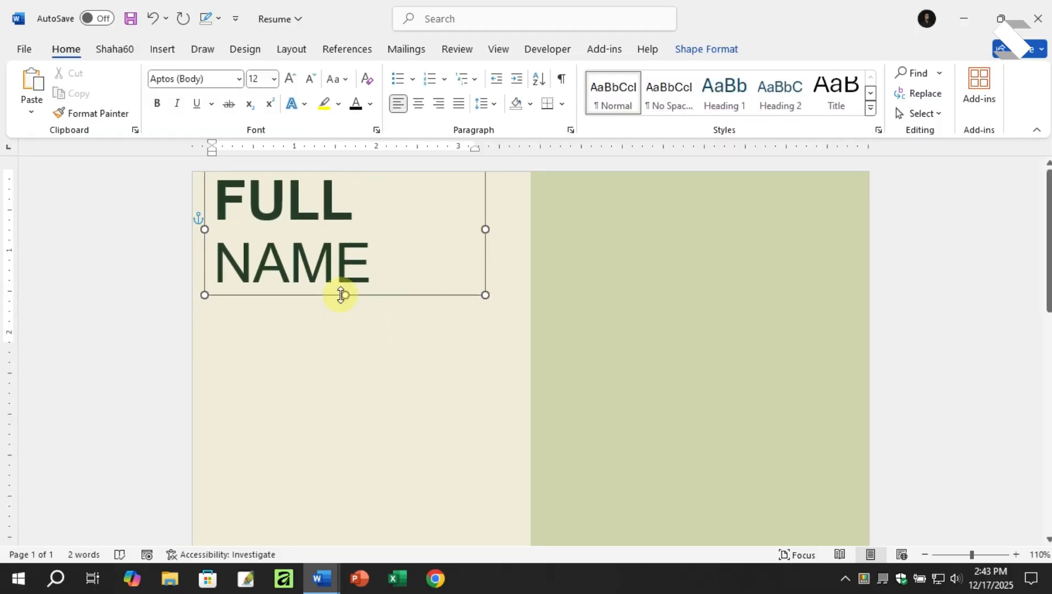
click(231, 298)
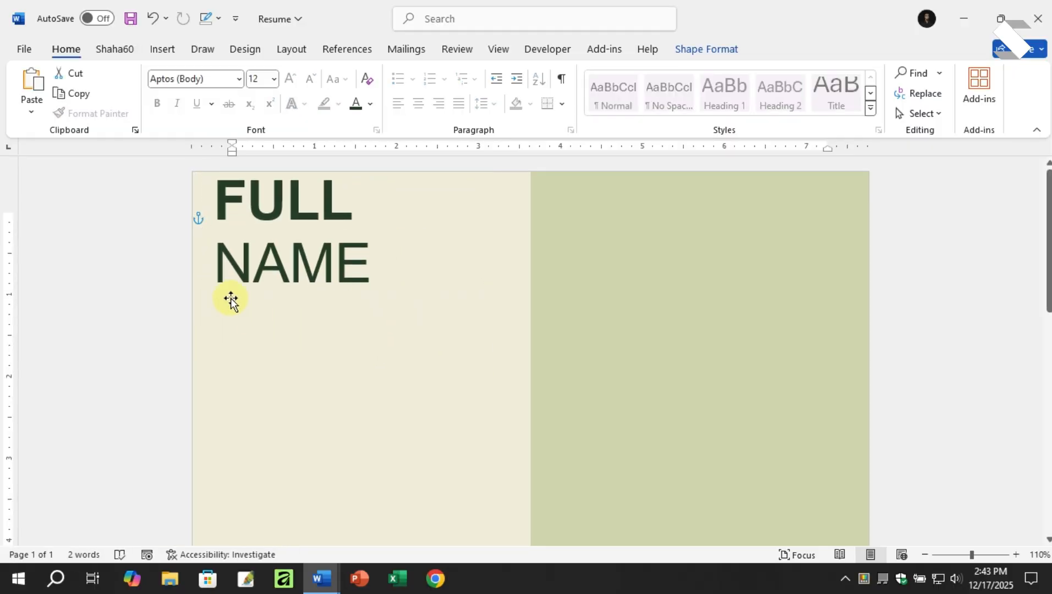
Step: Draw a rectangle about 1.86" wide and 0.42" high below "NAME", with no fill and no outline
click(171, 50)
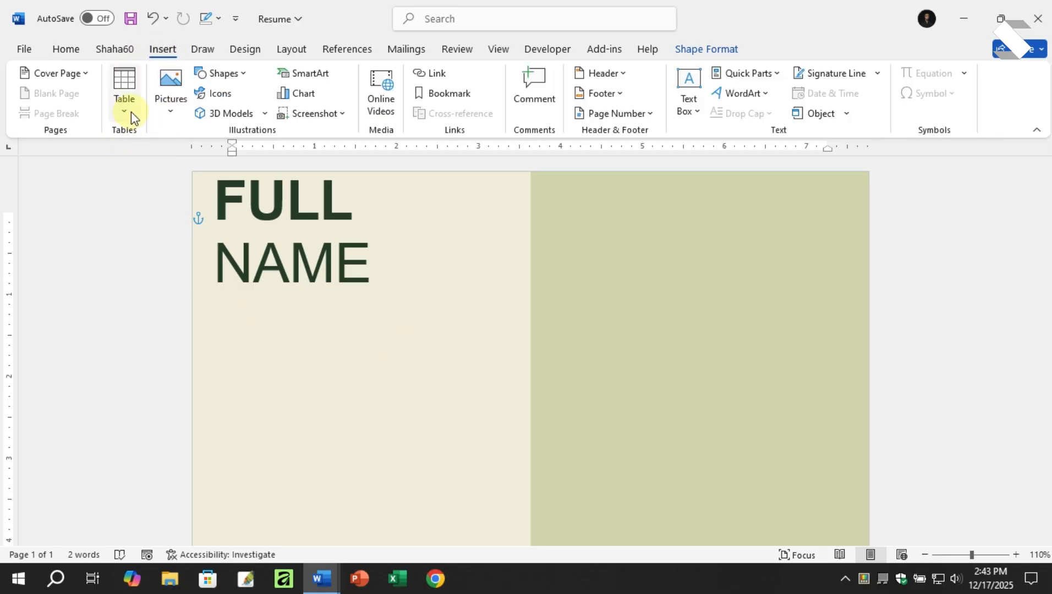
click(168, 110)
click(167, 110)
click(223, 73)
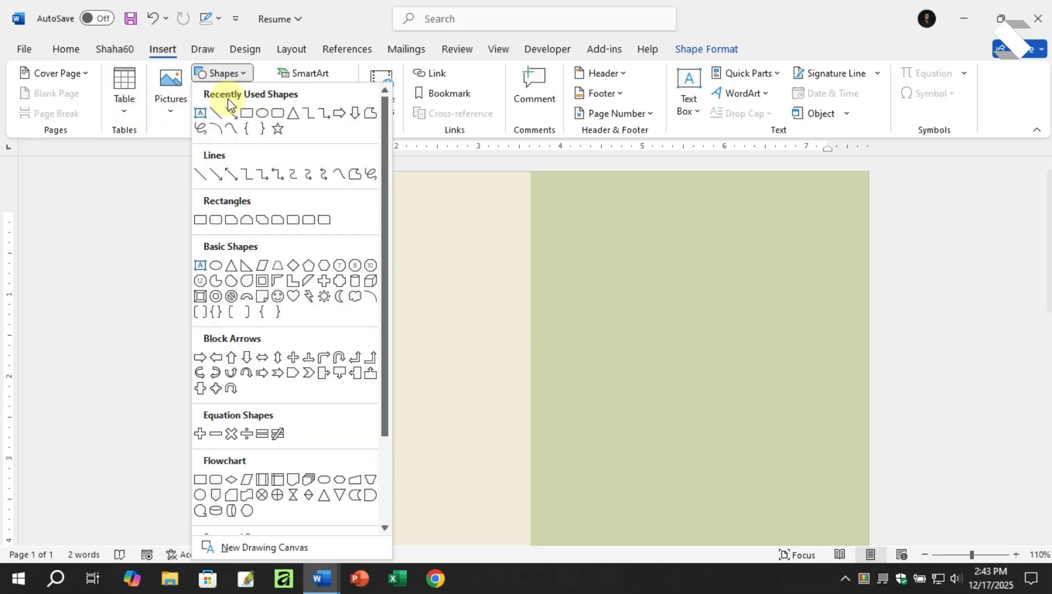
click(246, 114)
drag(212, 296, 364, 331)
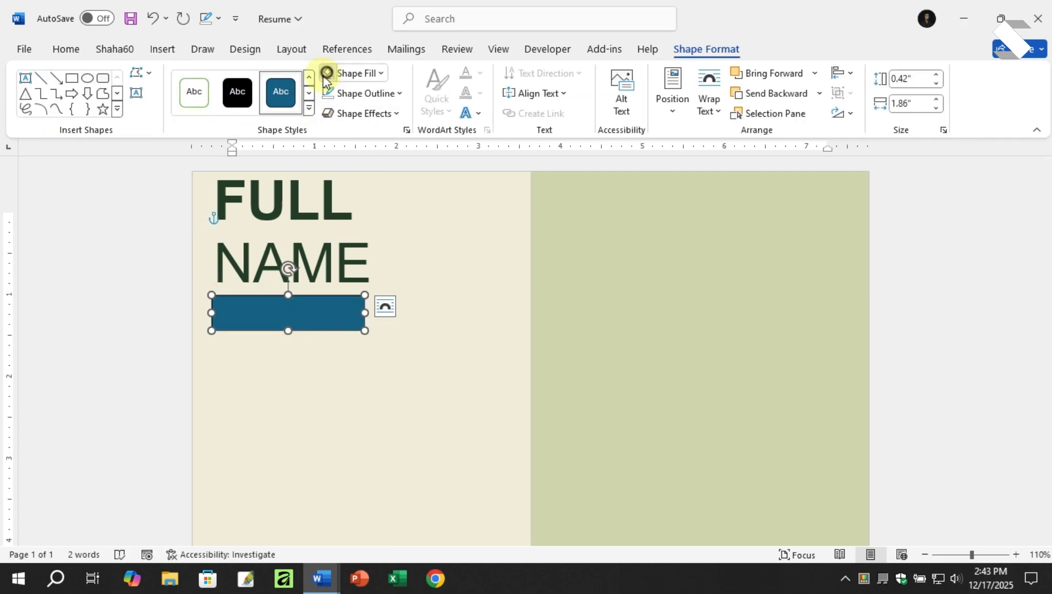
click(327, 73)
click(325, 94)
Step: Cut "Profession" from the FULL NAME document and paste it into the new rectangle in the Resume document
key(alt+Tab)
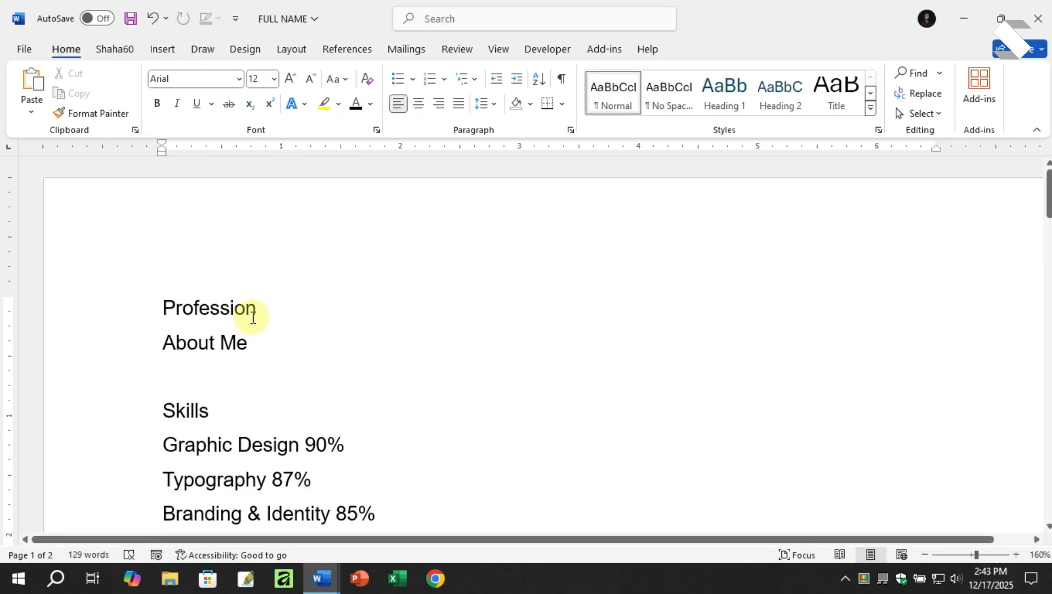
drag(258, 311, 162, 309)
key(ctrl+x)
key(alt+Tab)
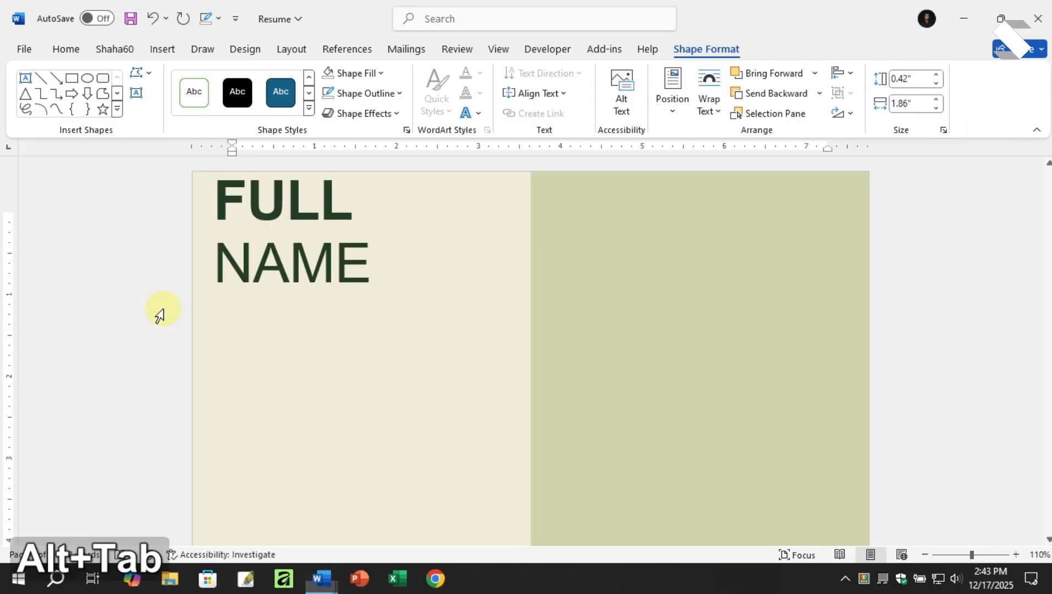
click(242, 312)
key(ctrl+v)
Step: Format "Profession" in the recently used dark green at 20 pt and nudge its box up slightly
drag(291, 307, 208, 306)
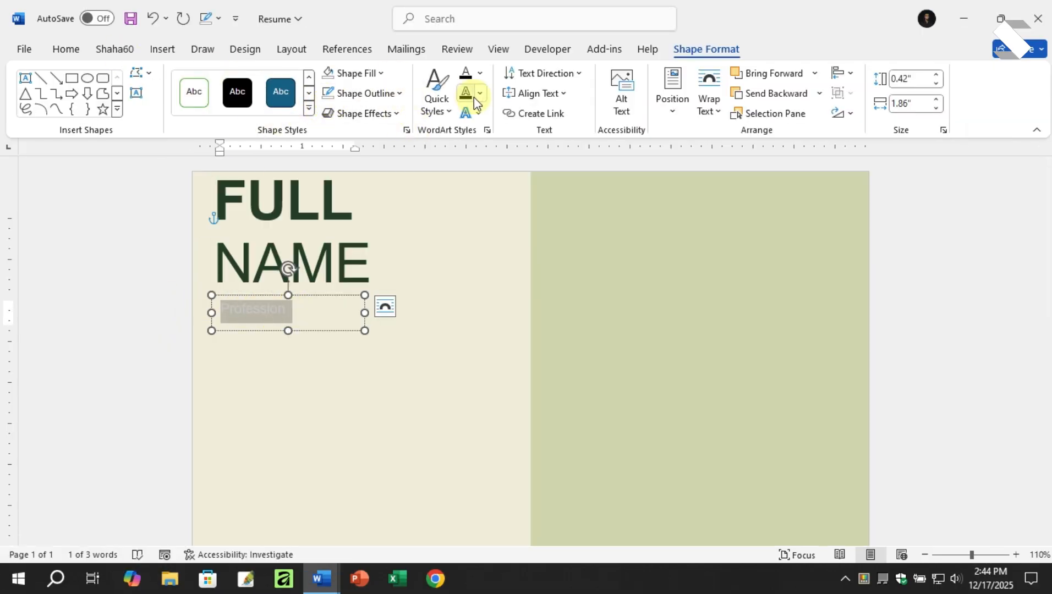
click(478, 75)
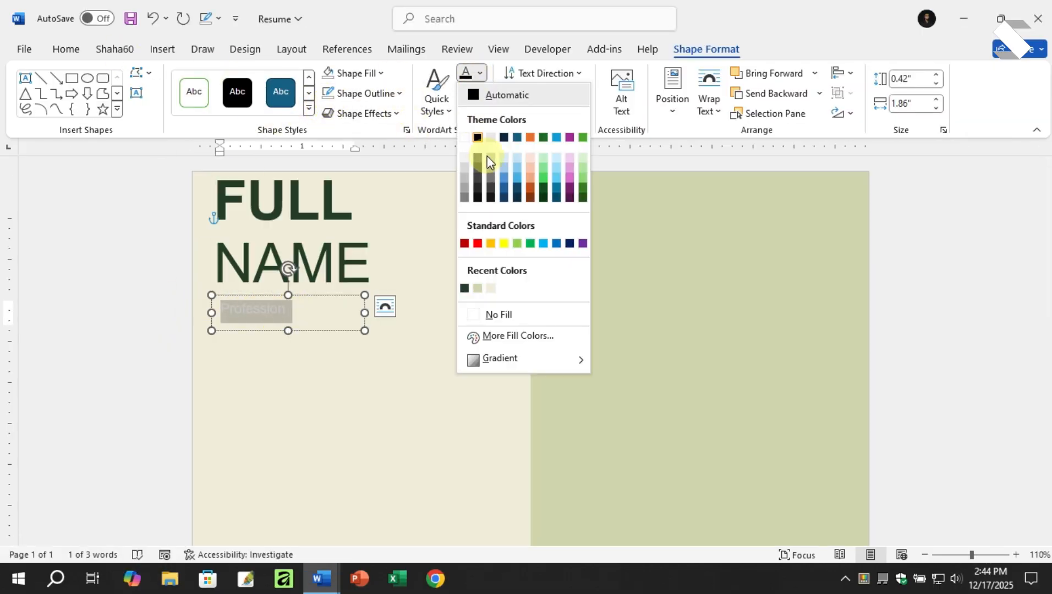
click(465, 289)
click(66, 49)
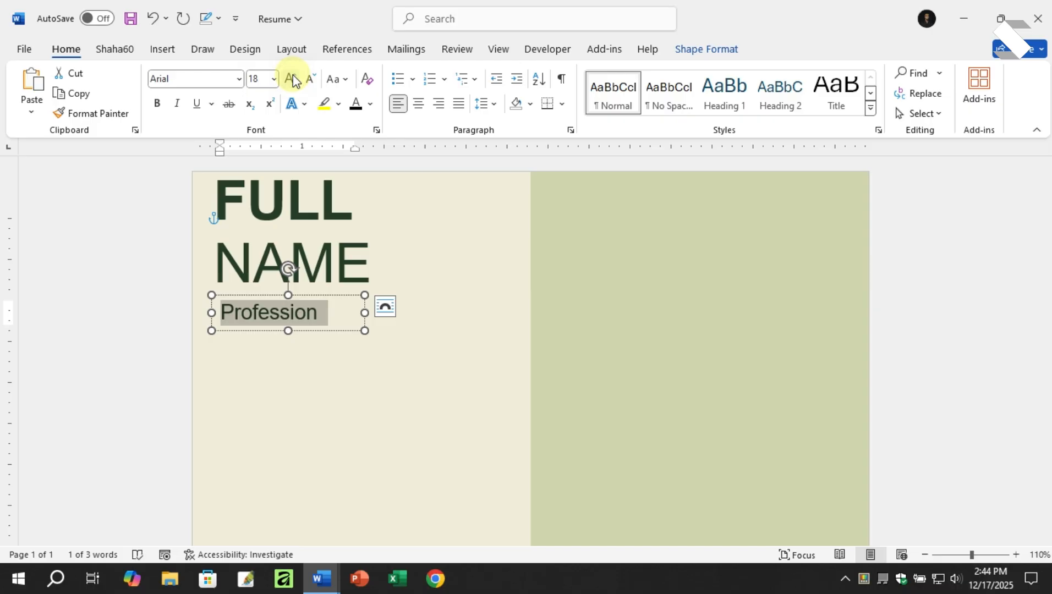
click(329, 296)
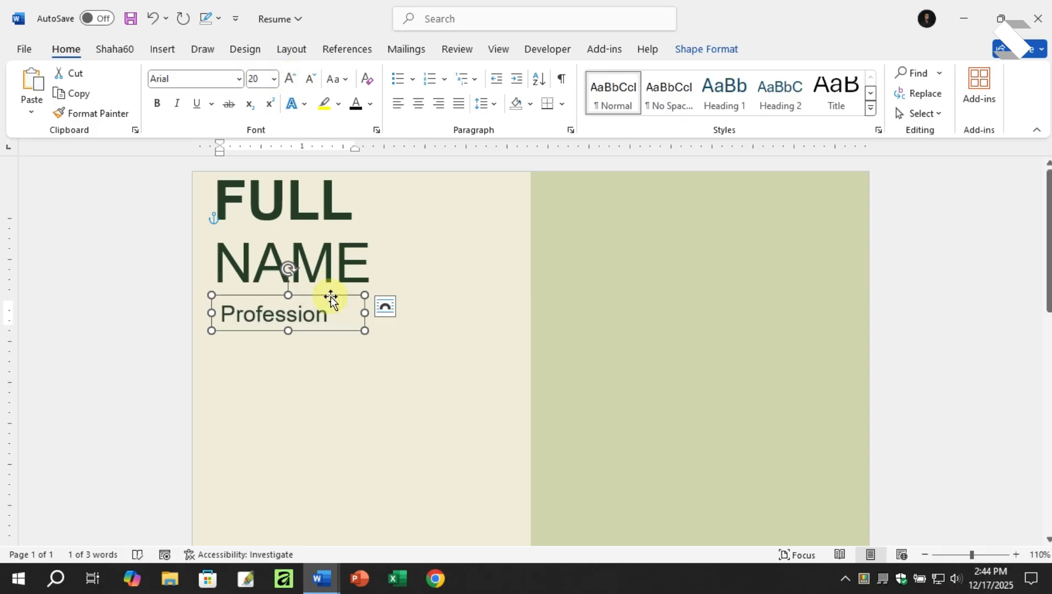
key(Up)
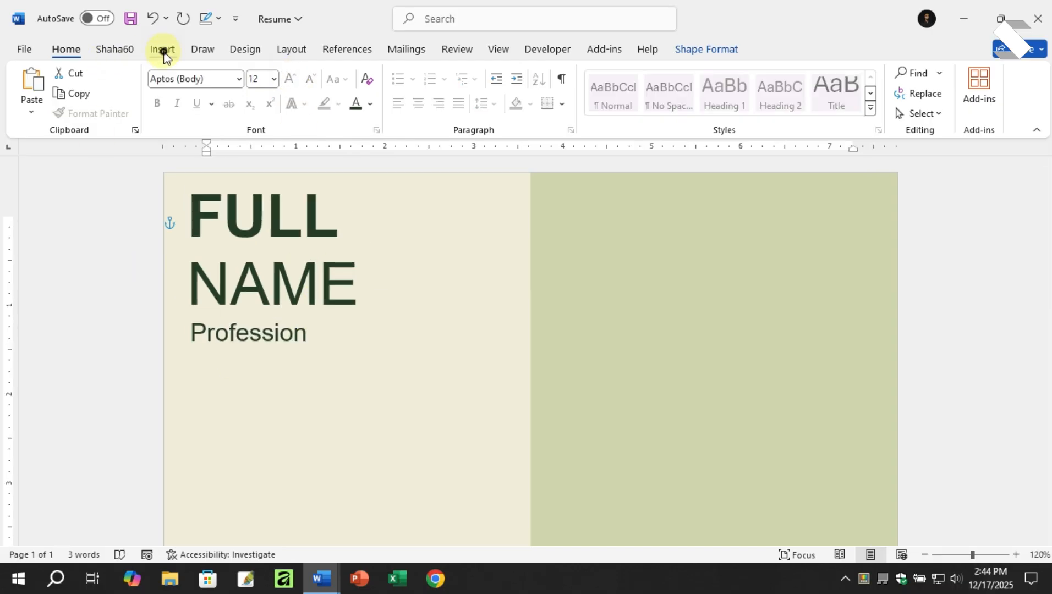
Step: Draw a rounded rectangle about 7.46" wide and 1.07" high below "Profession", spanning the beige and green panels
click(162, 50)
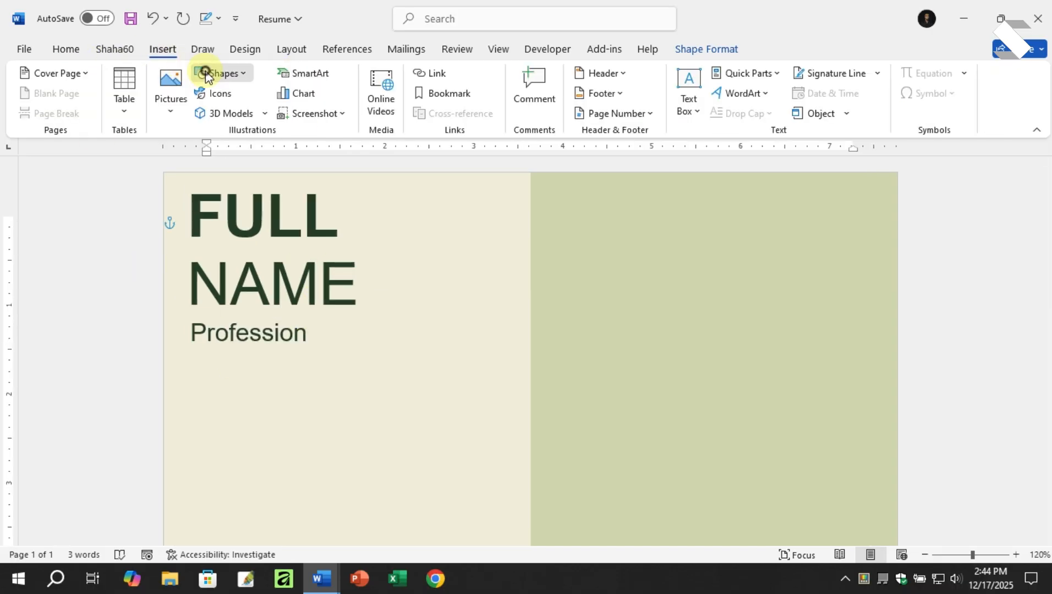
click(217, 73)
click(244, 113)
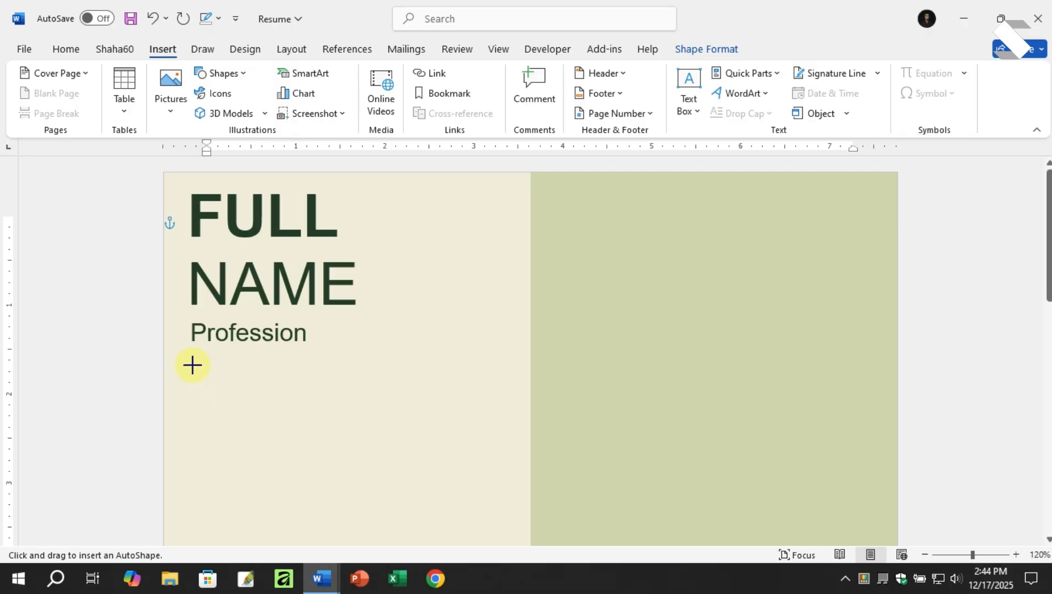
drag(192, 365, 856, 459)
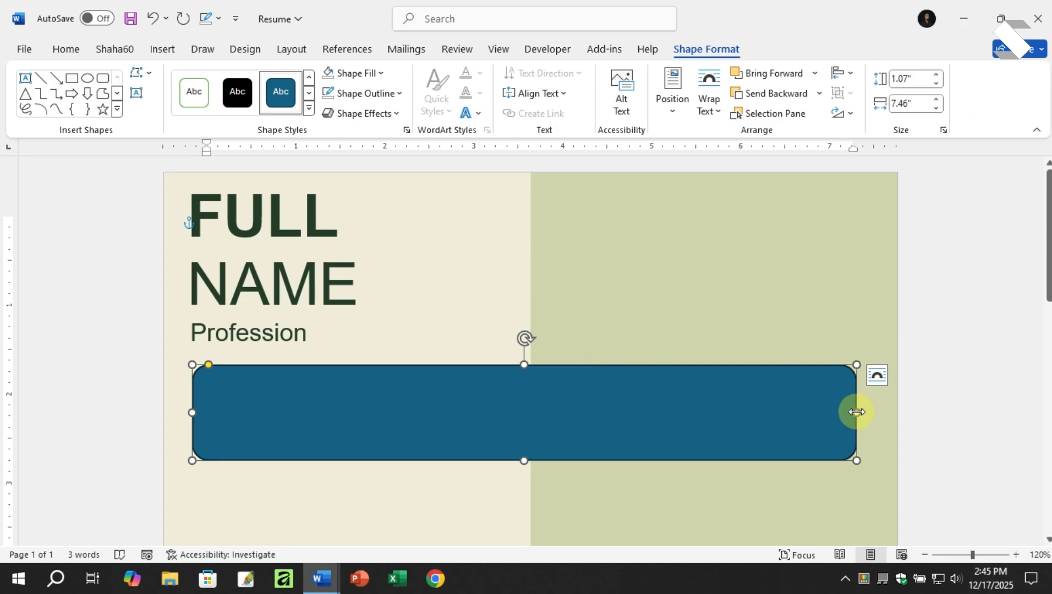
Step: Widen the rounded rectangle below "Profession" to about 7.51" and increase its corner rounding
drag(858, 412, 862, 412)
mouse_move(210, 363)
mouse_down()
mouse_move(228, 369)
mouse_move(220, 371)
mouse_up()
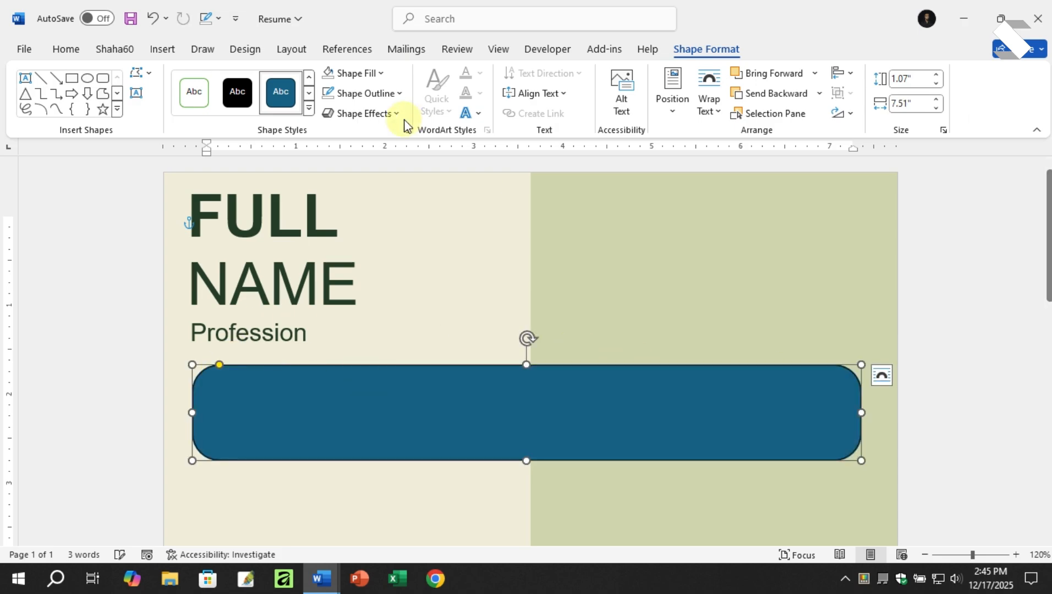
Step: Remove the rounded rectangle's outline and fill it with the recently used dark green
click(361, 93)
click(346, 311)
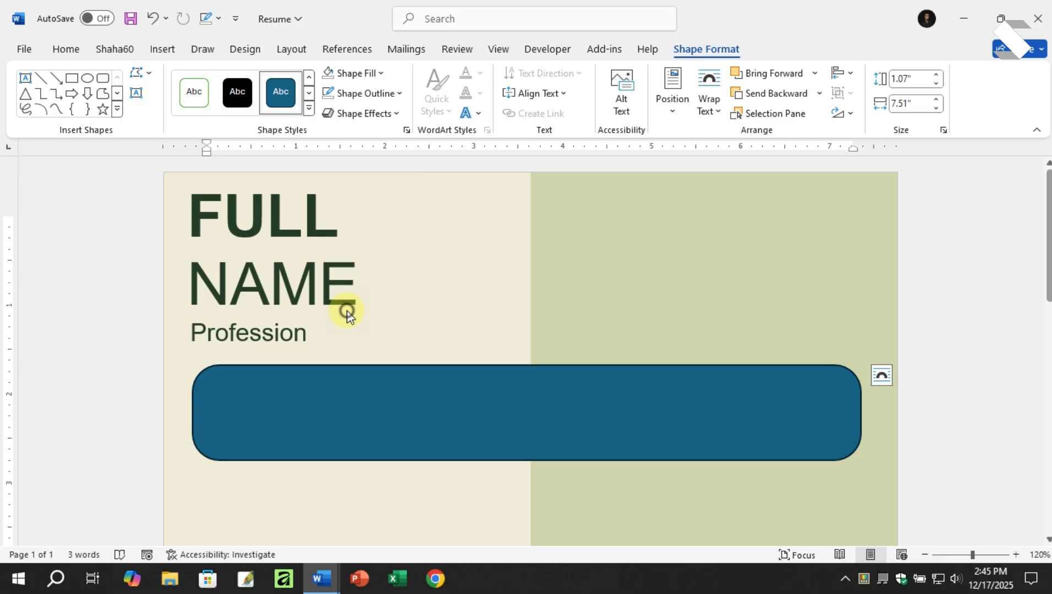
click(379, 73)
click(328, 263)
Step: Align the dark green rounded rectangle to the horizontal center of the margins
click(840, 74)
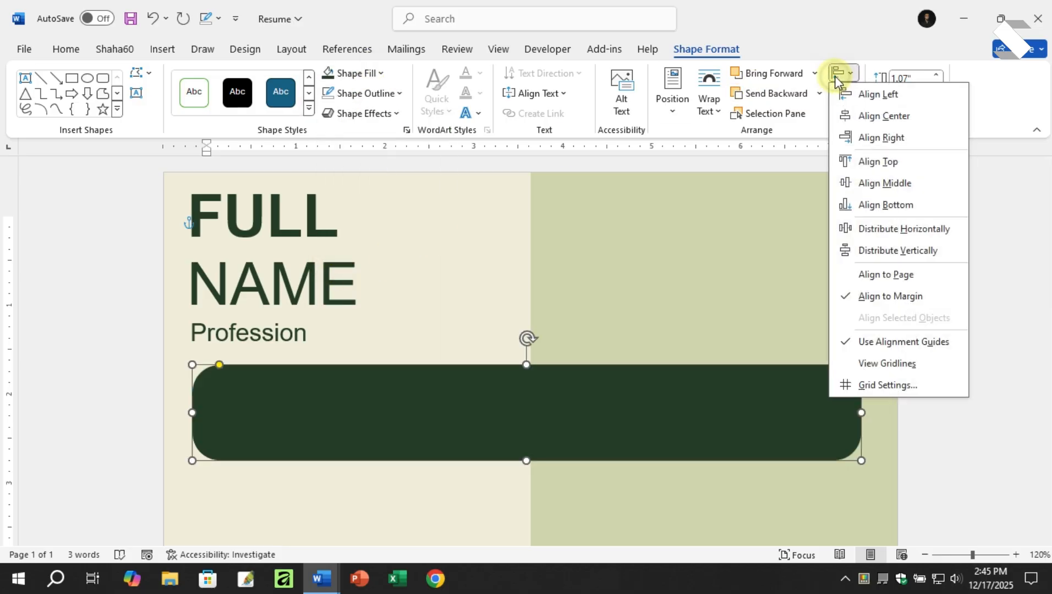
click(857, 115)
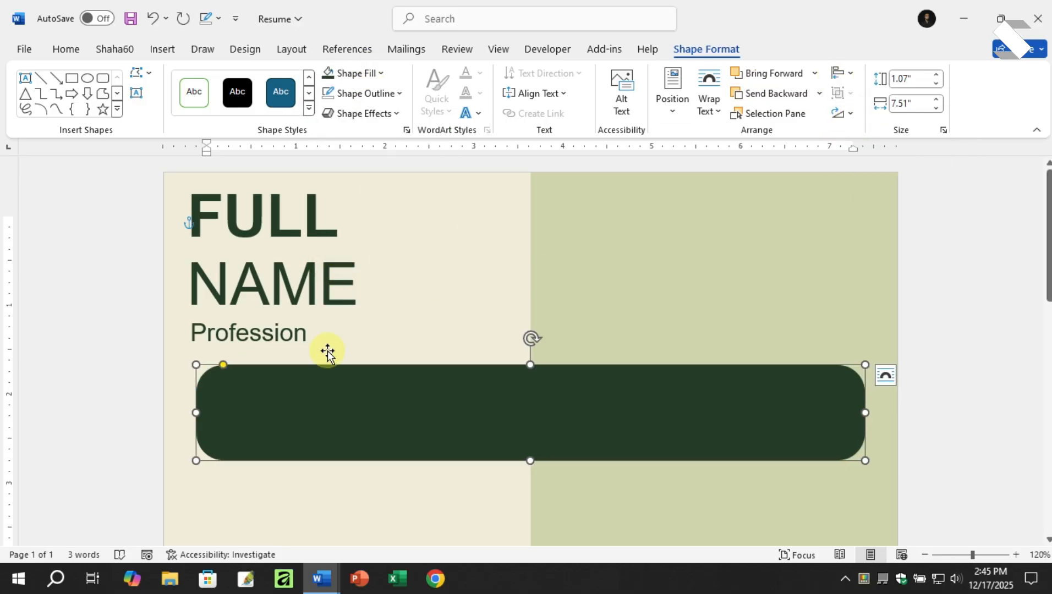
scroll(437, 314, down, 3)
scroll(547, 341, up, 3)
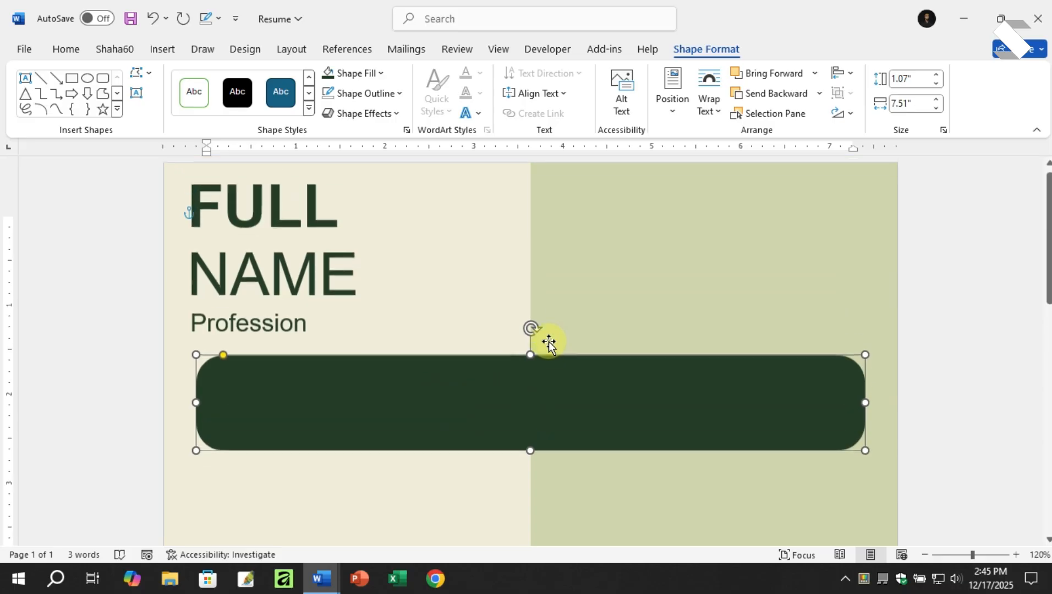
Step: Duplicate the "Profession" text box onto the dark green rectangle and set the copy's text color to white
click(254, 336)
drag(313, 312, 334, 386)
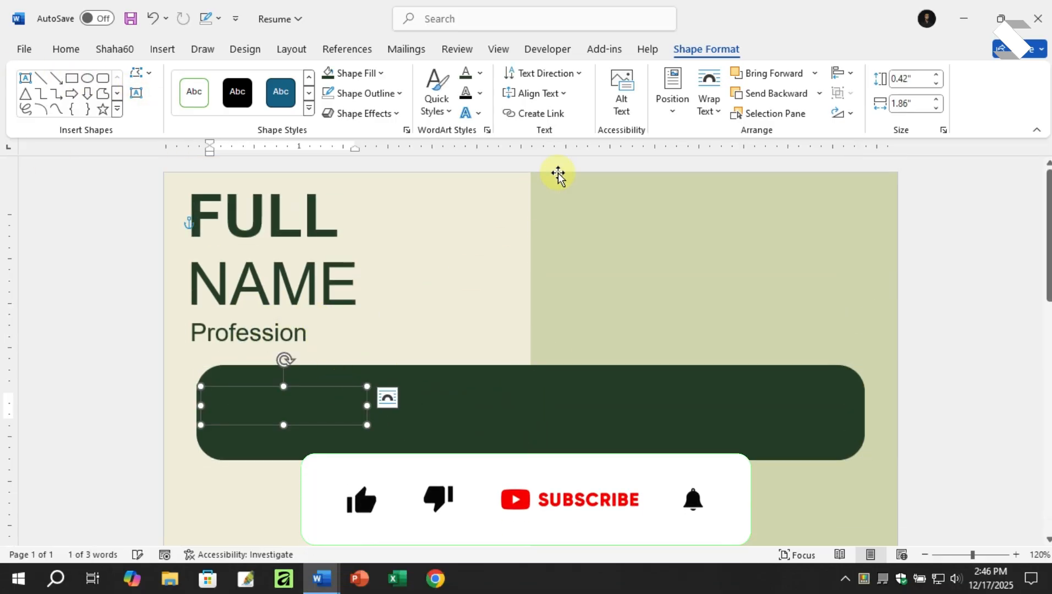
click(66, 49)
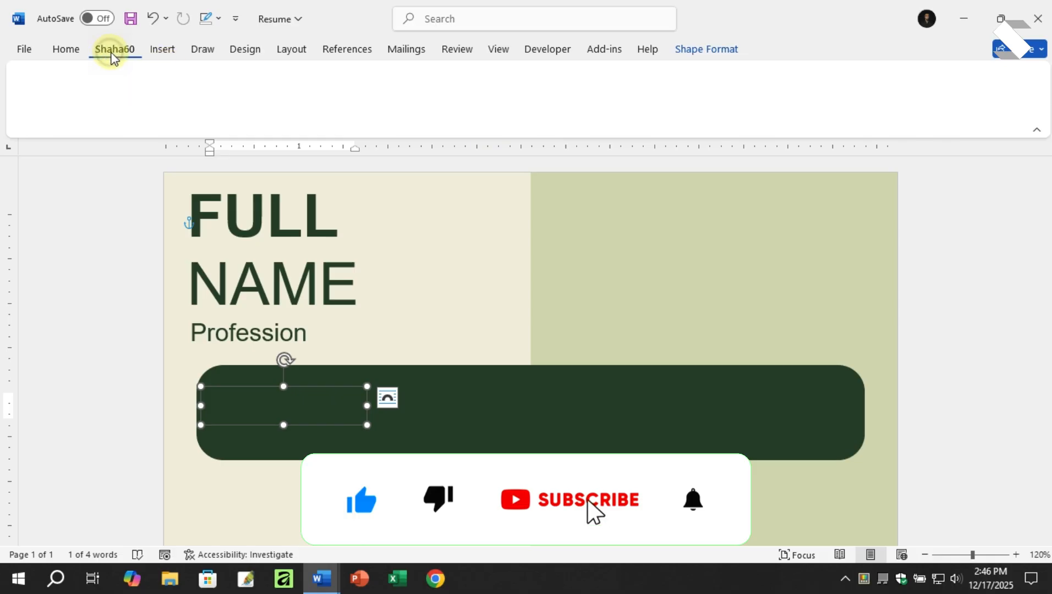
click(378, 110)
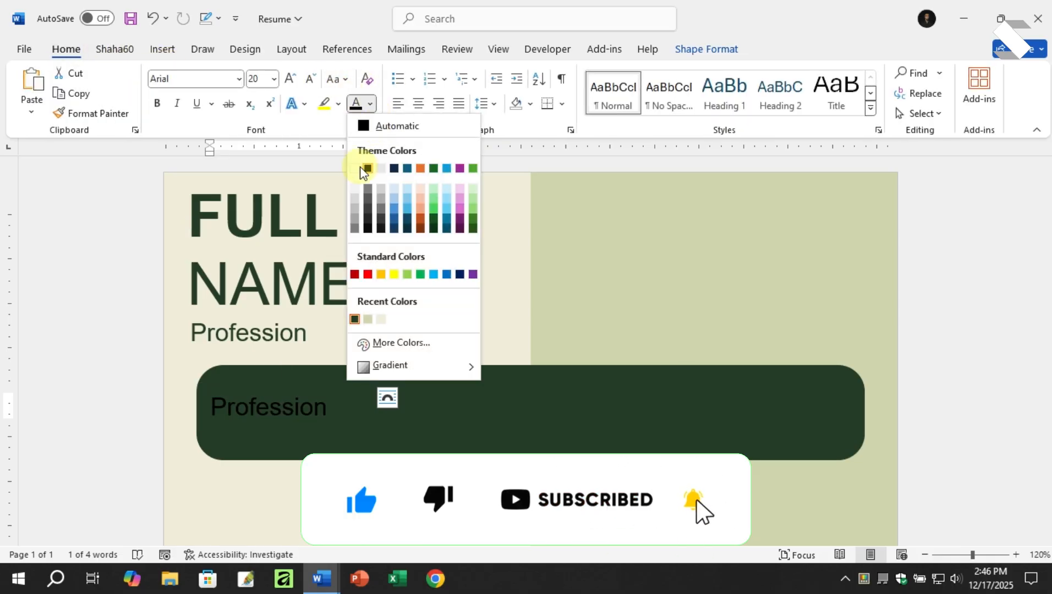
click(364, 168)
Step: Replace the copied "Profession" text with "About Me" by pasting, and enlarge it to 16 pt
click(324, 396)
key(ctrl+a)
key(ctrl+v)
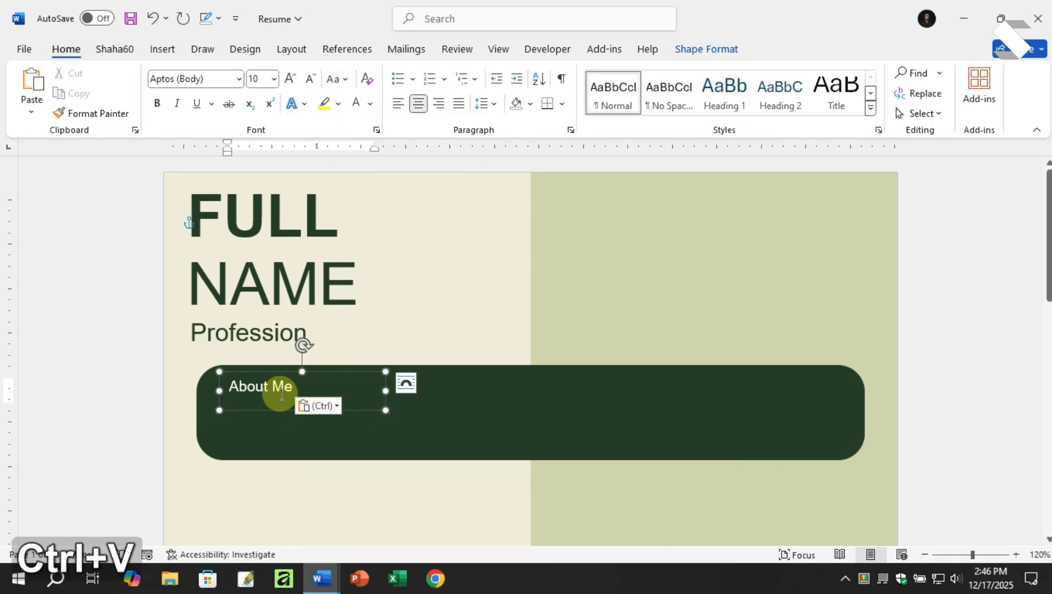
click(324, 371)
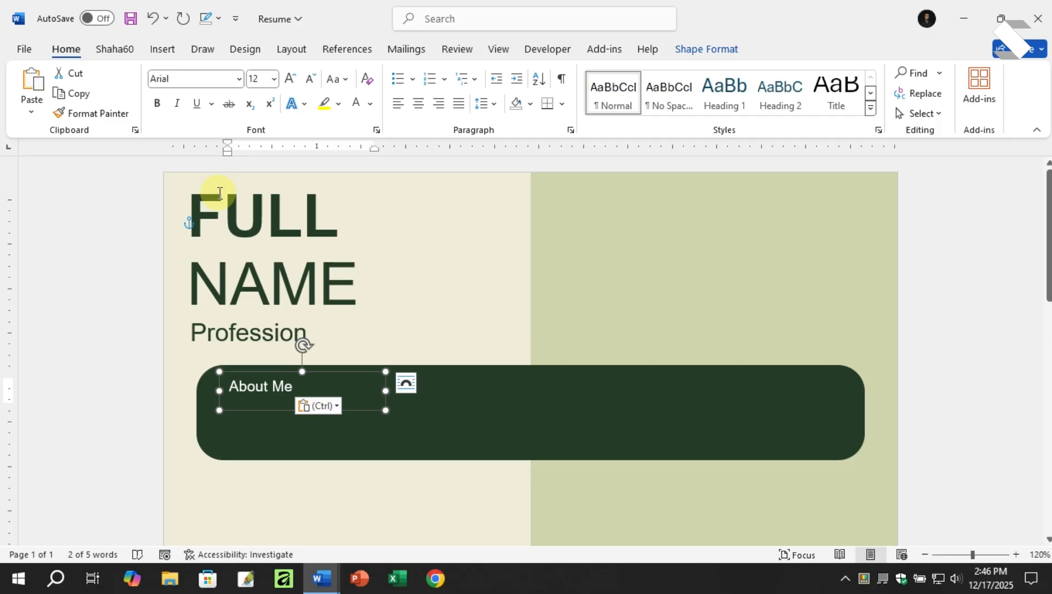
click(295, 79)
click(292, 80)
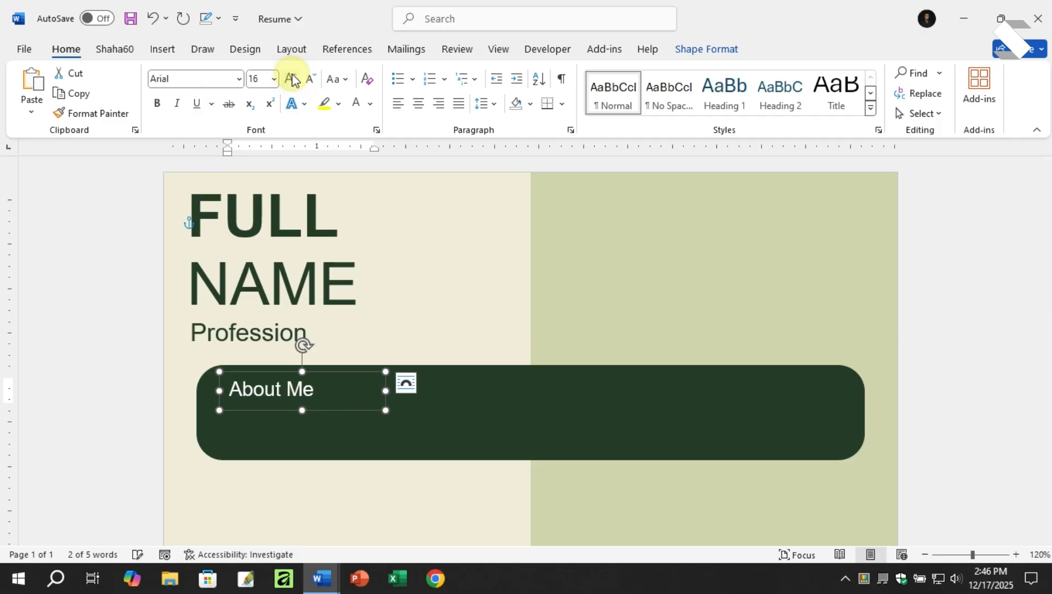
Step: Extend the top edge of the dark green rectangle slightly upward toward "Profession"
click(441, 279)
scroll(379, 341, down, 3)
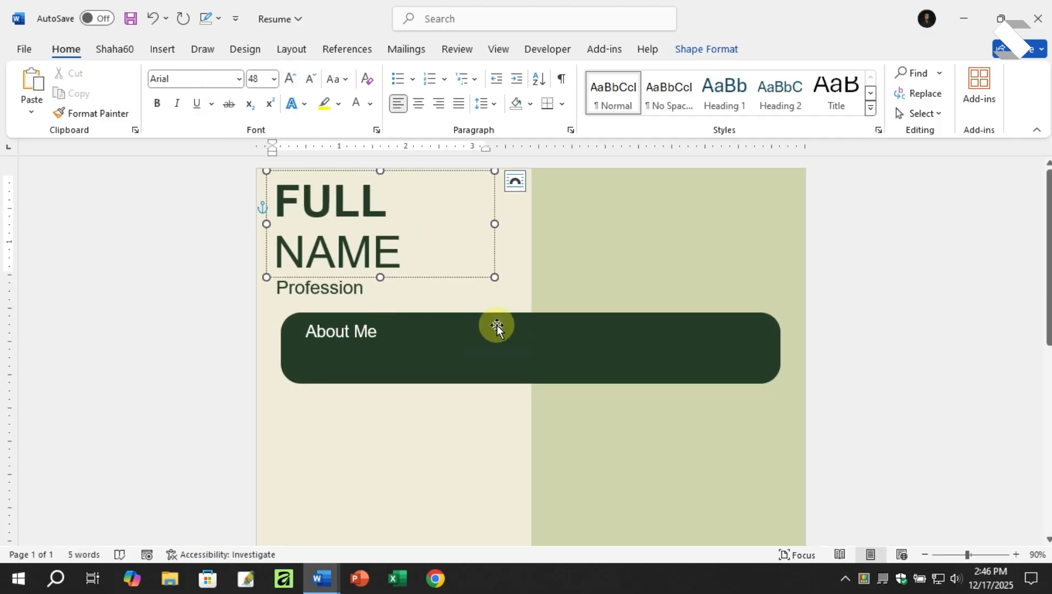
click(359, 333)
drag(530, 314, 530, 306)
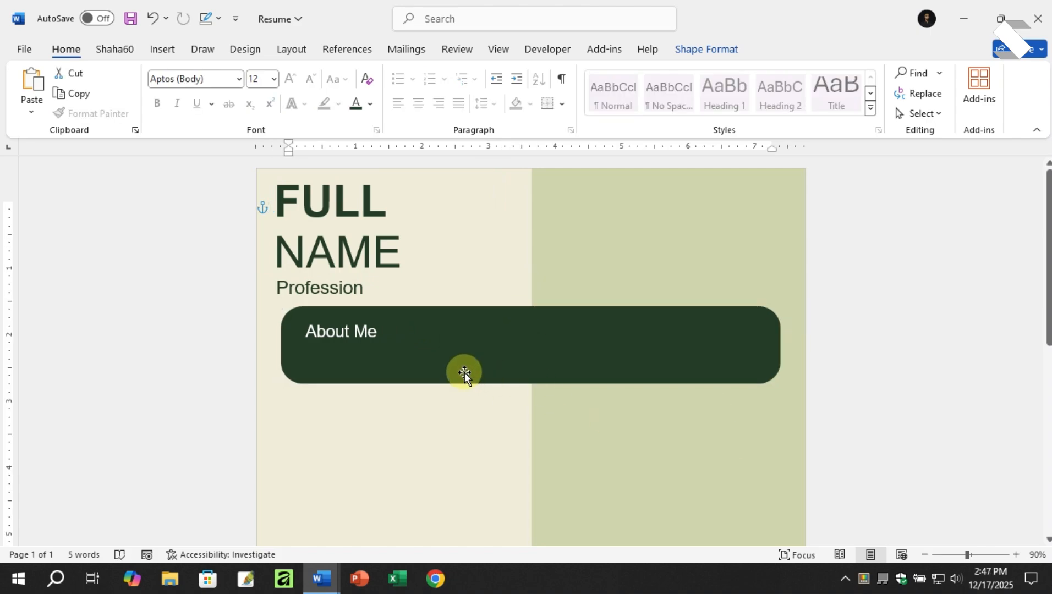
Step: Draw a circle about 2.64" in diameter on the green panel, overlapping the dark green rectangle
ctrl+scroll(428, 355, down, 1)
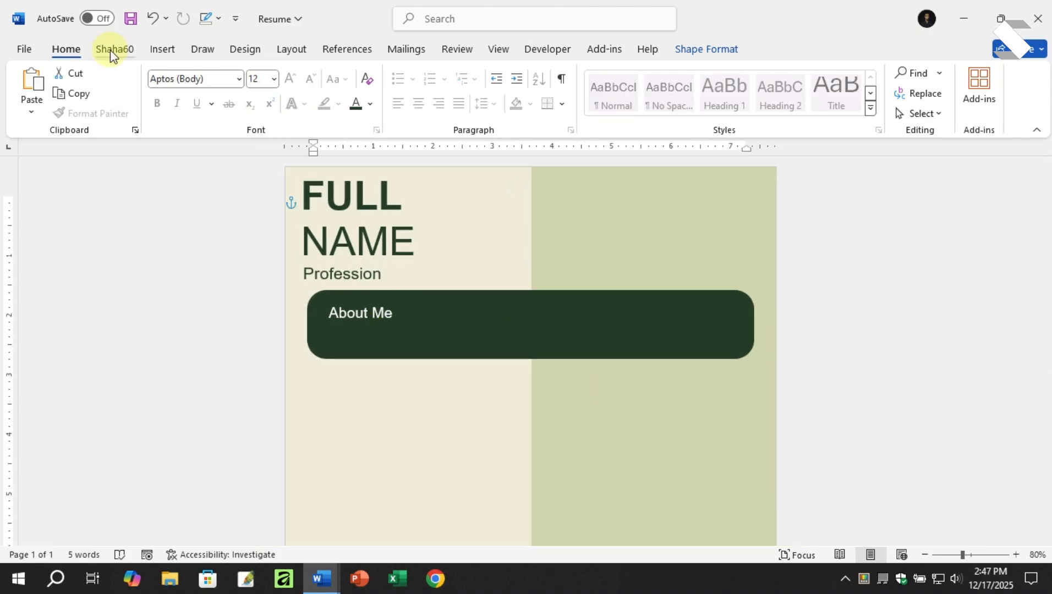
click(154, 54)
click(220, 73)
click(253, 113)
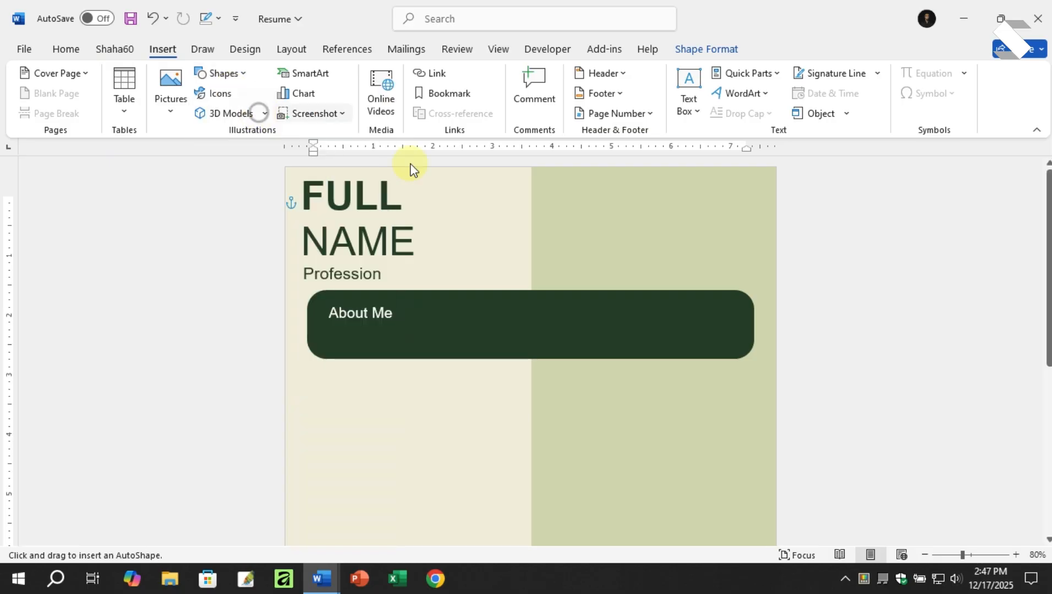
drag(571, 186, 729, 330)
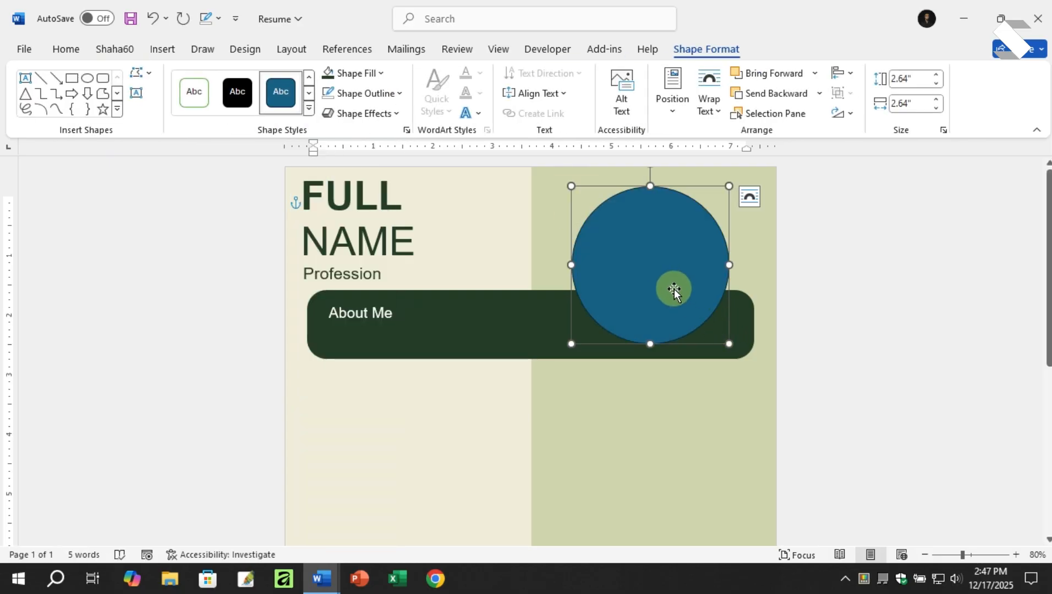
Step: Nudge the circle slightly up and to the right on the green panel
key(Up)
key(Up)
key(Up)
key(Right)
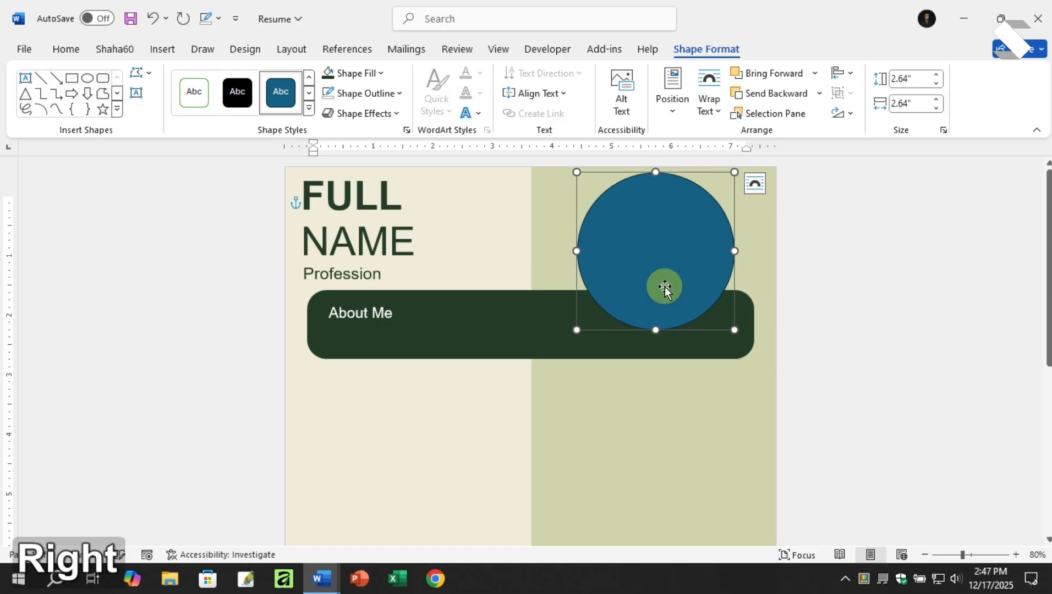
key(Down)
key(Down)
key(Right)
key(Right)
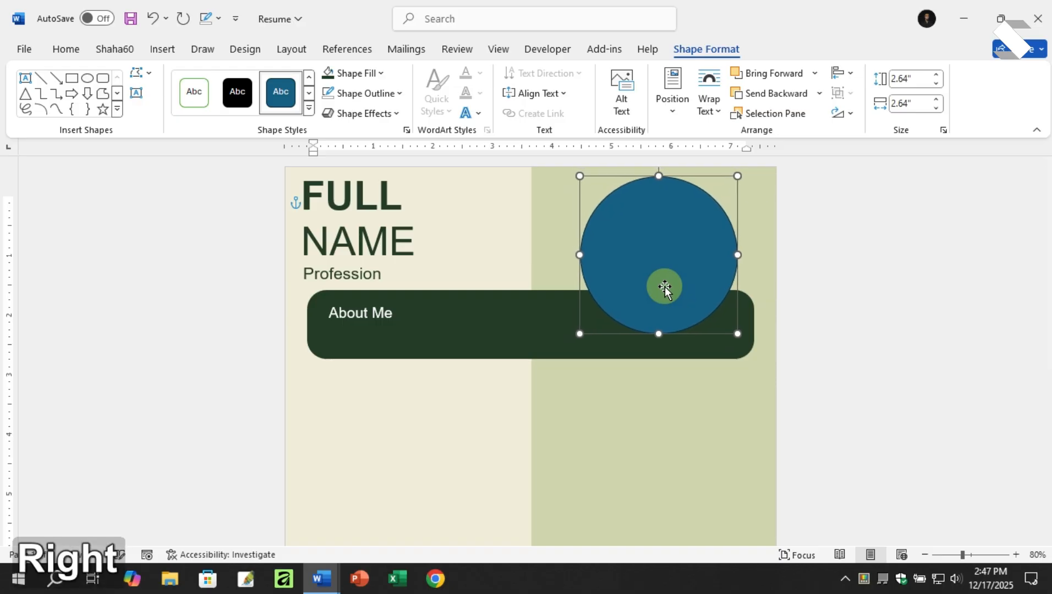
key(Up)
key(Down)
key(Down)
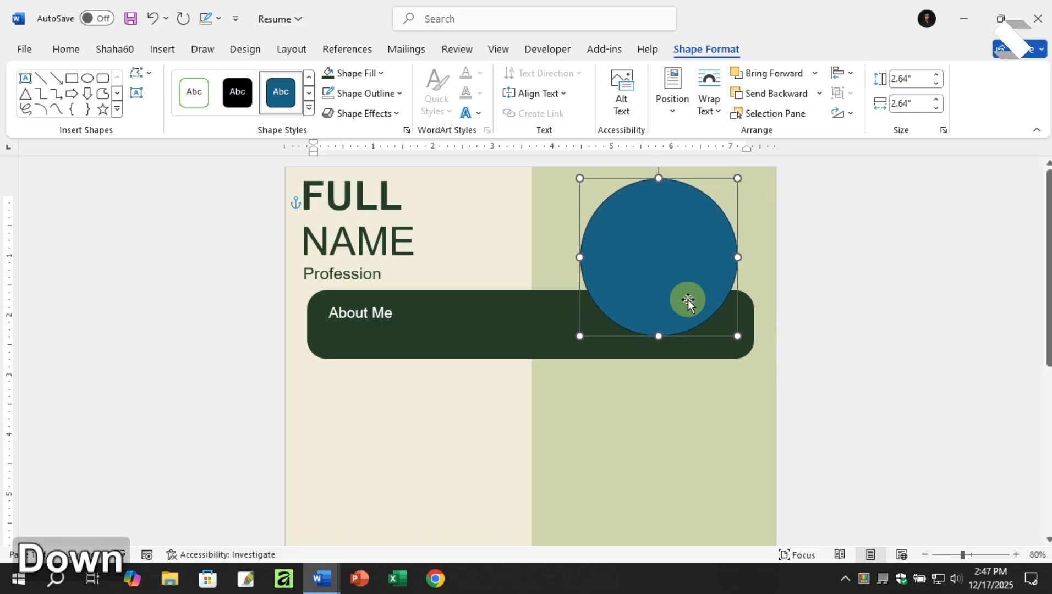
Step: Shrink the circle to about 2.38" in diameter and nudge it slightly upward
drag(579, 334, 591, 328)
click(877, 198)
key(Up)
key(Up)
key(Up)
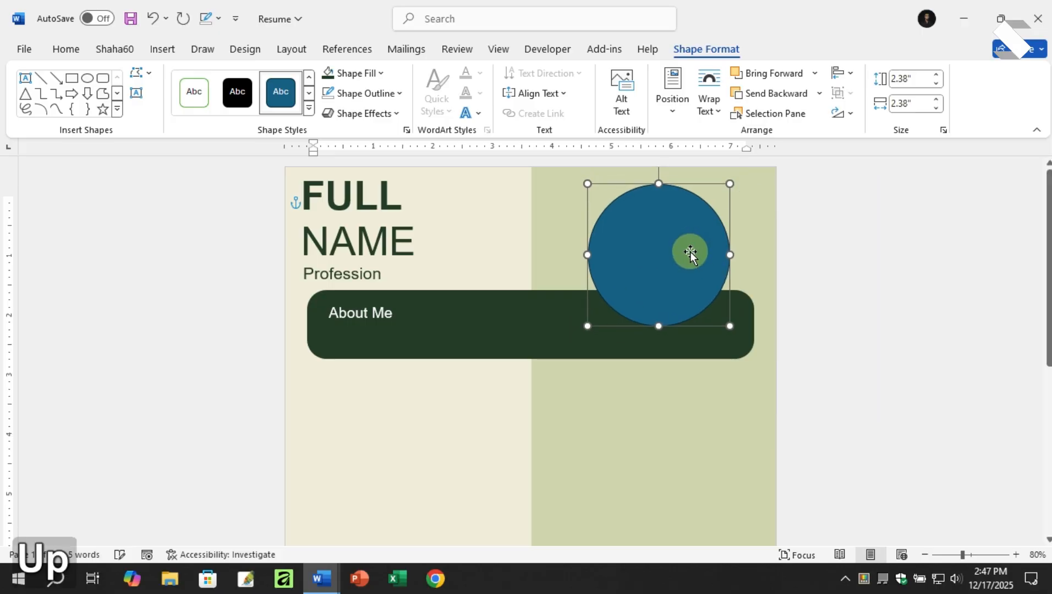
Step: Give the circle a white 6 pt outline and a shadow effect
click(360, 93)
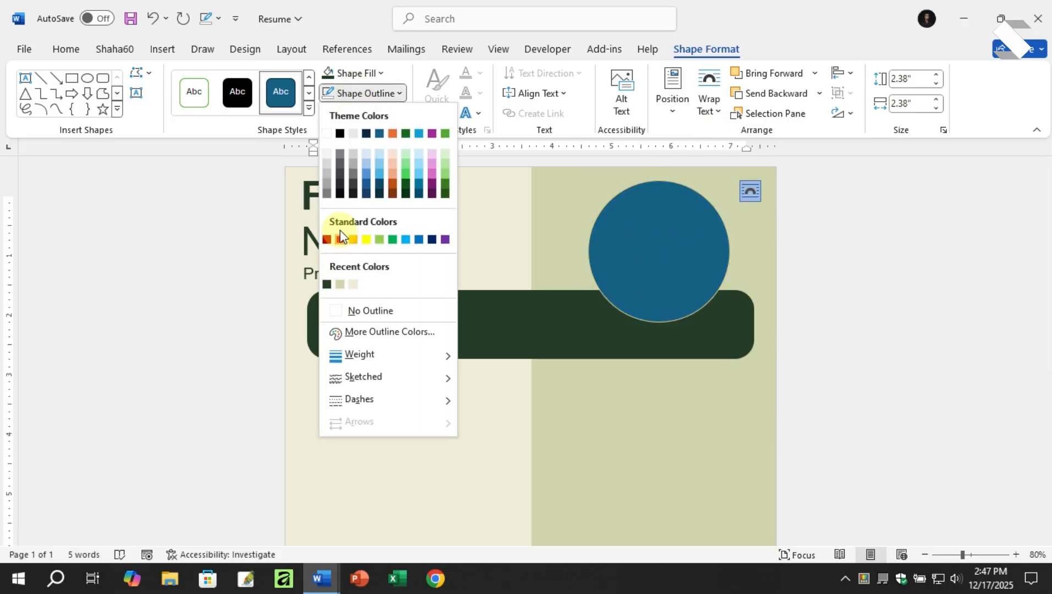
click(328, 137)
click(399, 93)
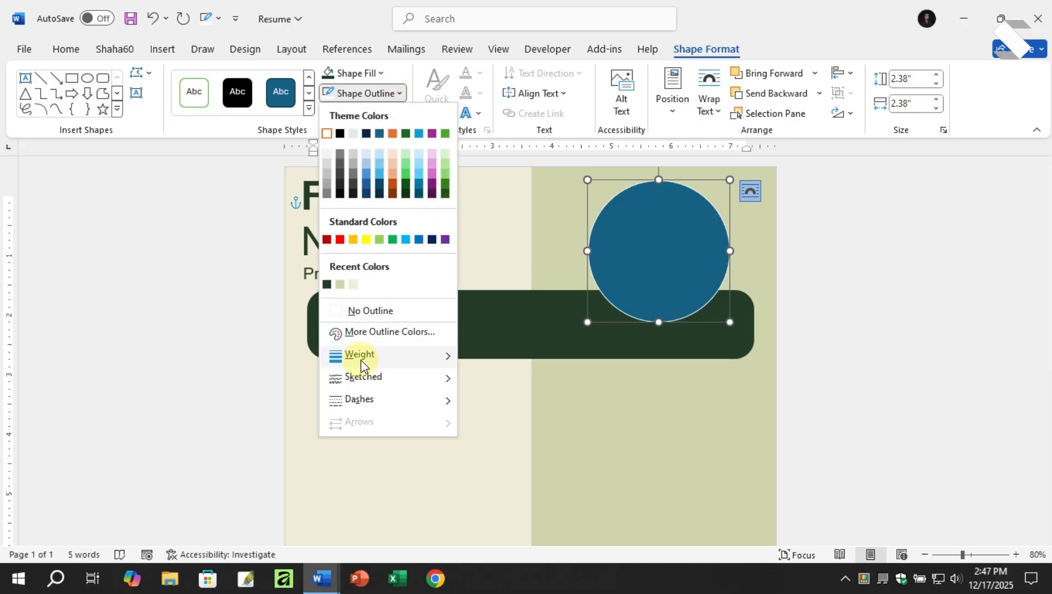
mouse_move(363, 355)
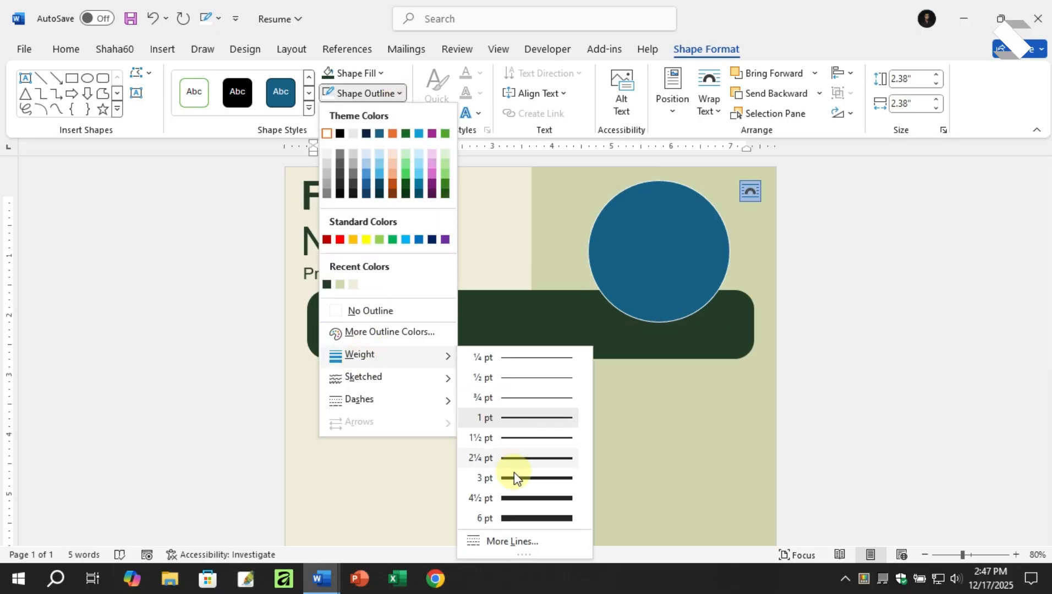
click(516, 518)
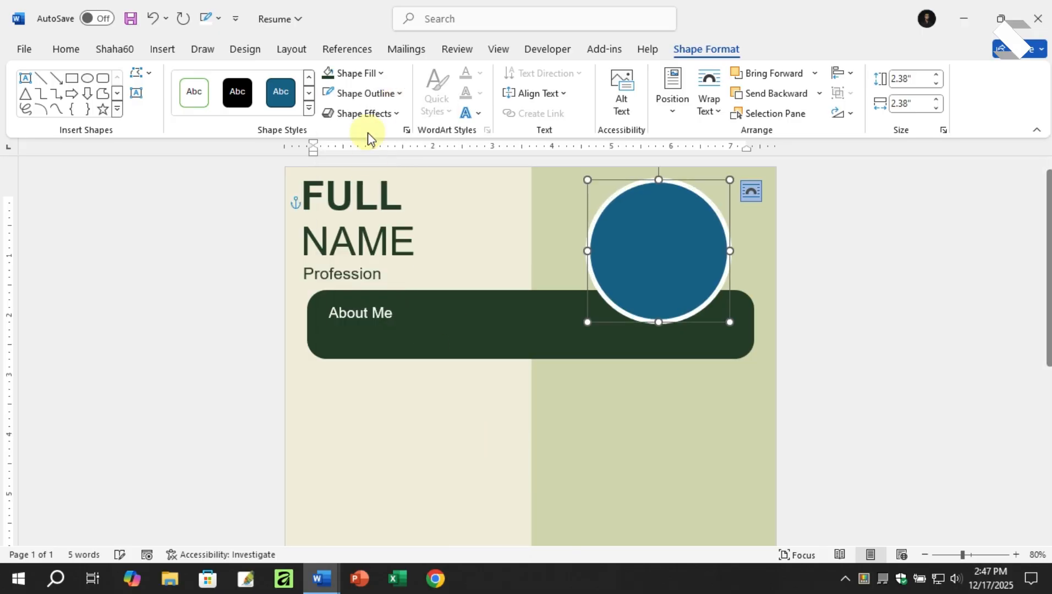
click(363, 113)
mouse_move(365, 179)
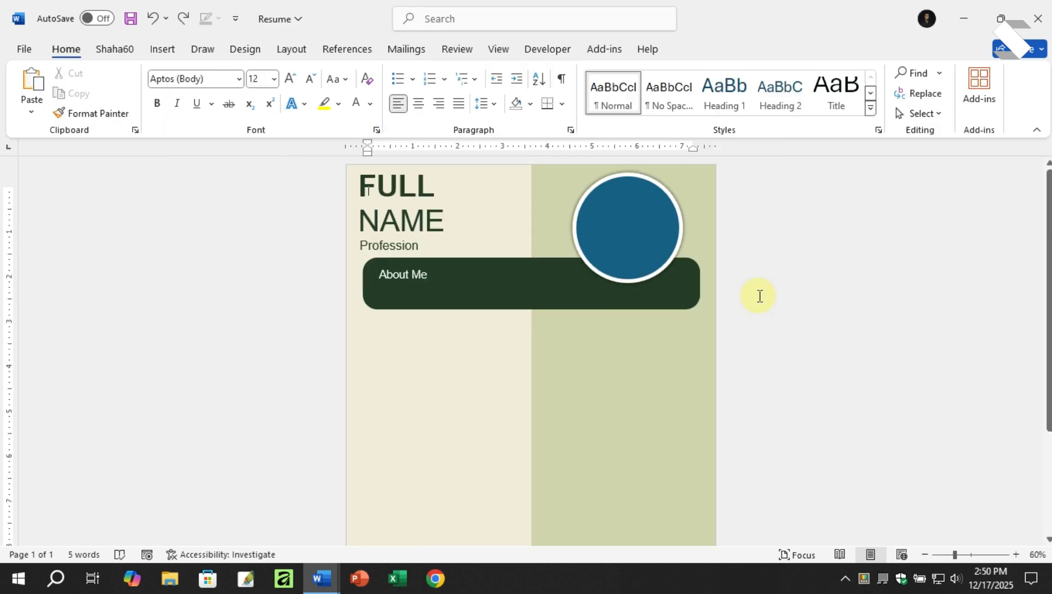
Step: Begin a picture fill for the circle and open the file picker for choosing an image from the computer
scroll(728, 227, up, 2)
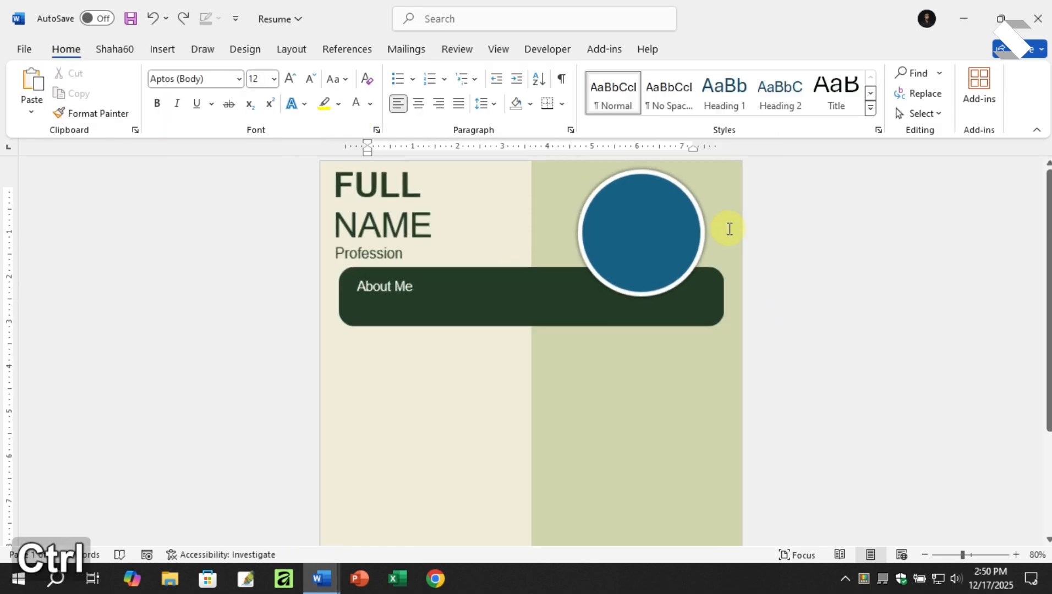
click(709, 231)
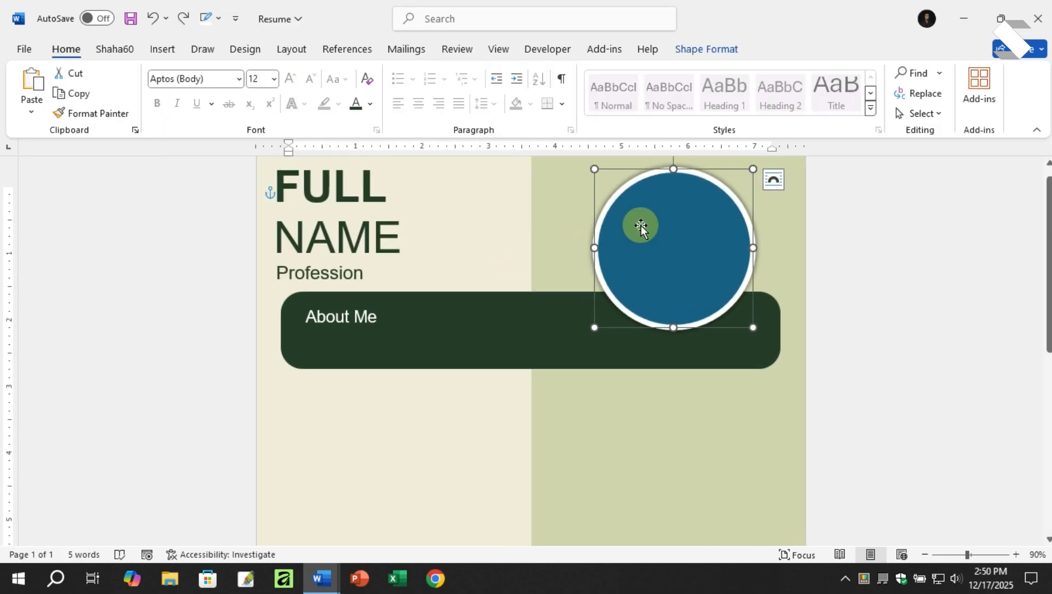
click(709, 49)
click(355, 73)
click(349, 333)
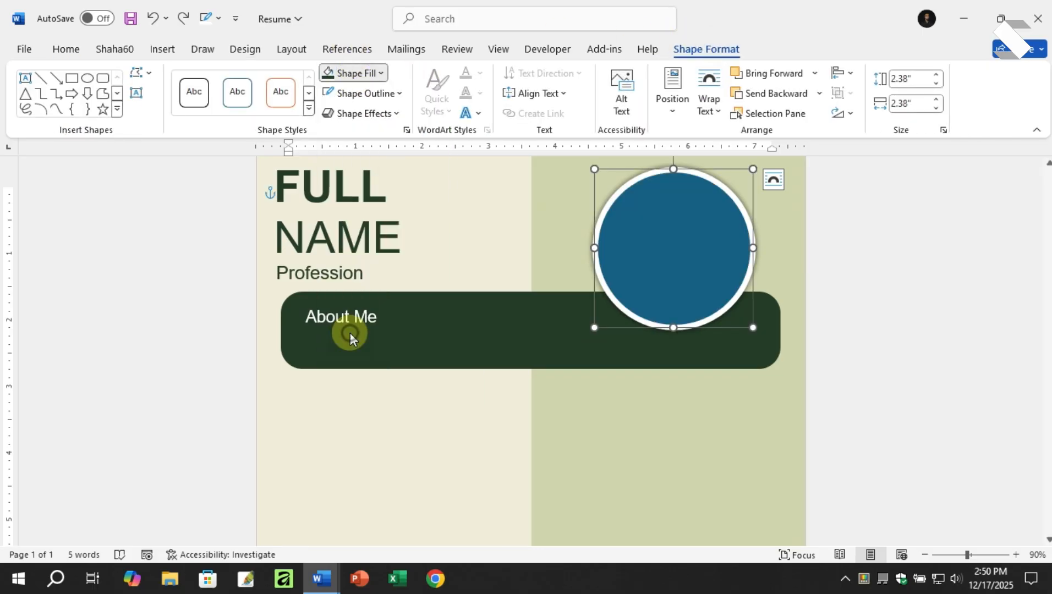
click(354, 226)
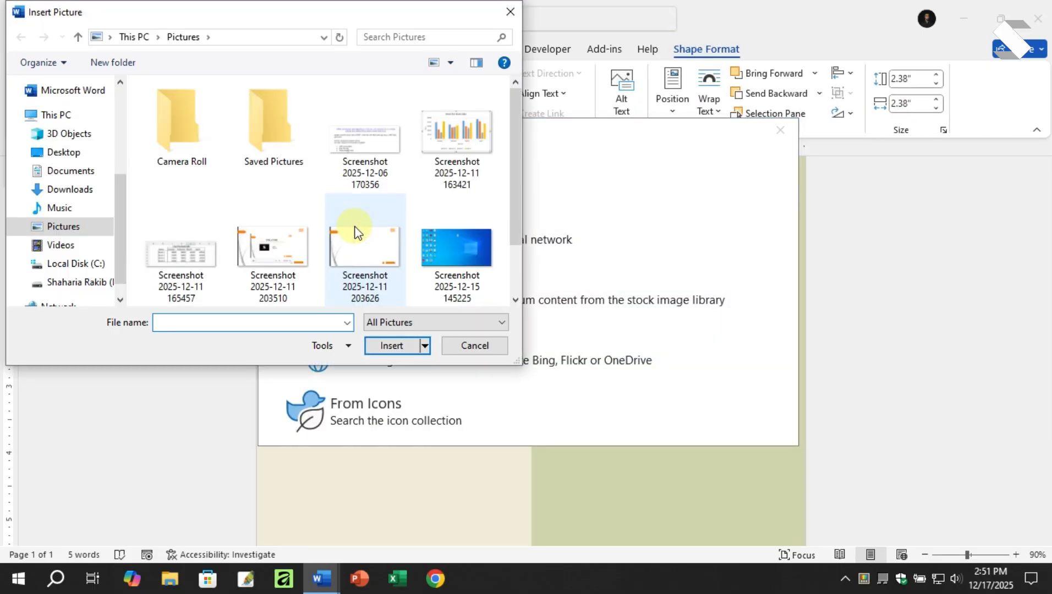
Step: Fill the circle with the picture "shaha60 y" from the "S60-MS word" folder
click(62, 152)
double_click(364, 137)
click(194, 124)
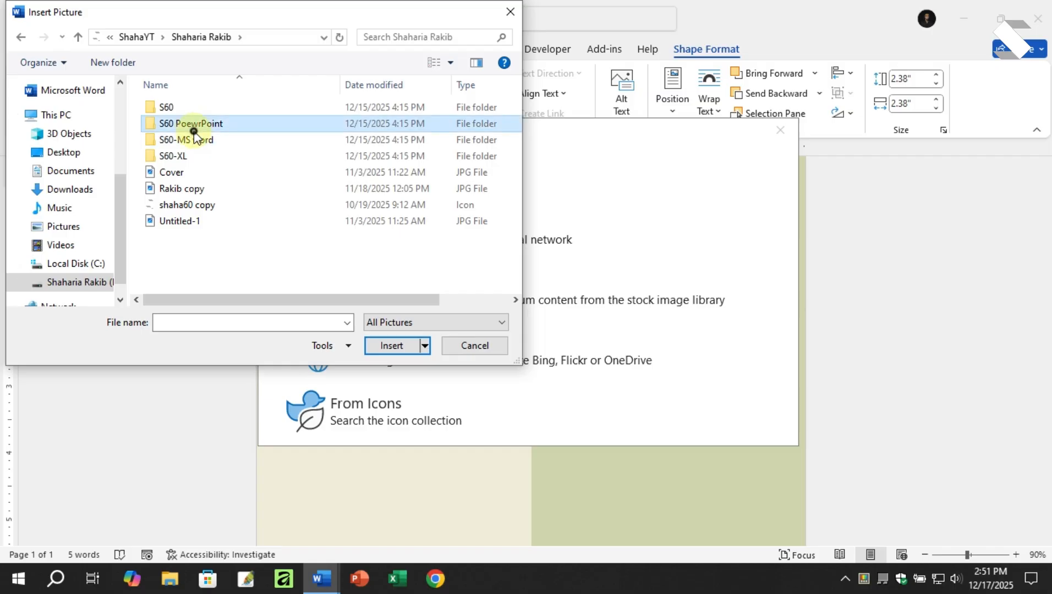
double_click(194, 131)
key(BackSpace)
double_click(195, 139)
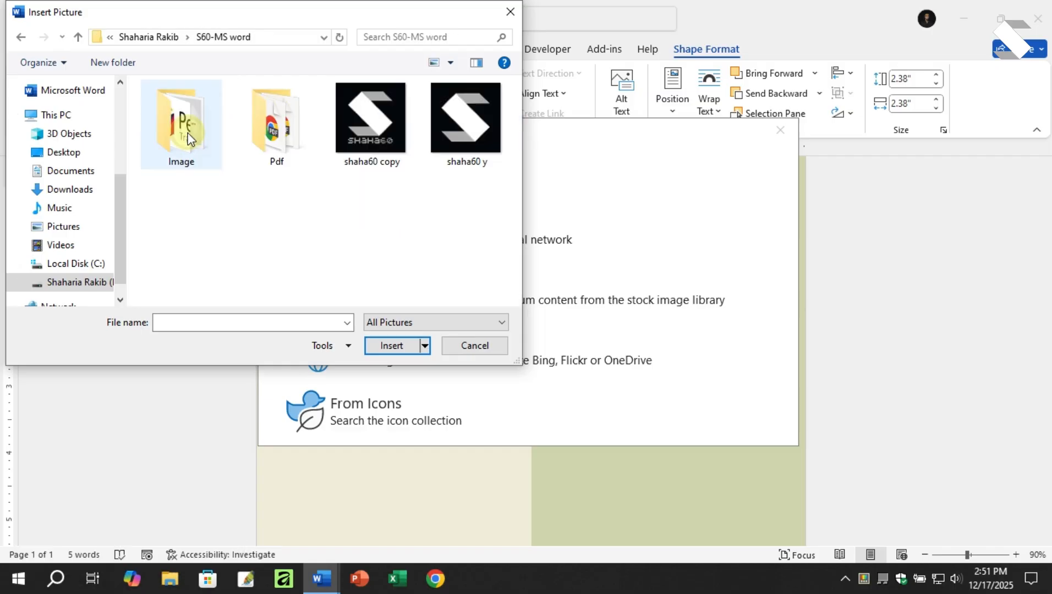
click(438, 131)
click(392, 345)
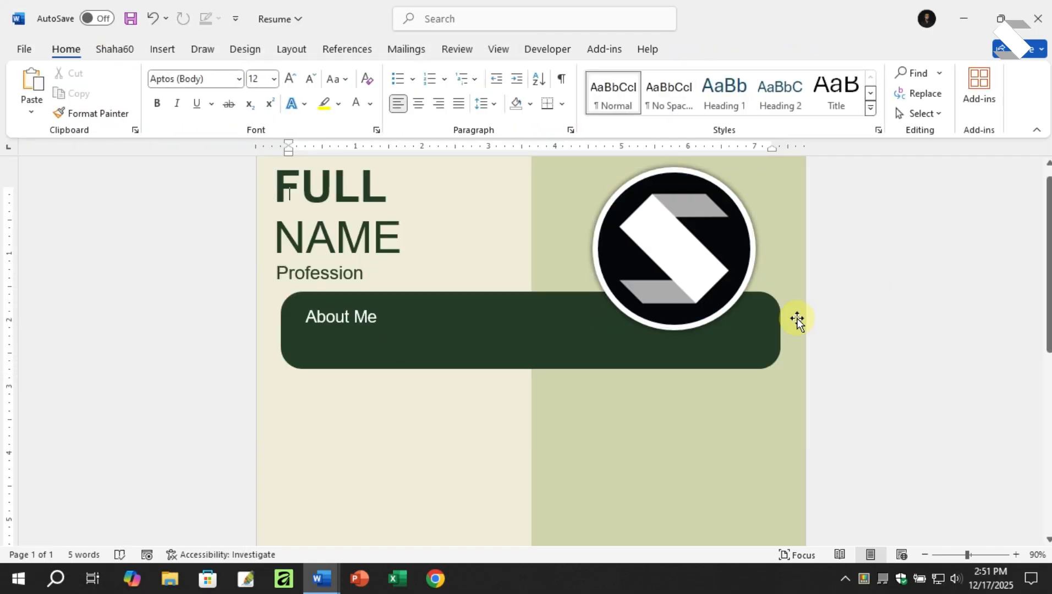
Step: Draw a rounded rectangle about 0.41" high and 1.47" wide in the beige column below the About Me banner, and fully round its ends
scroll(664, 326, down, 2)
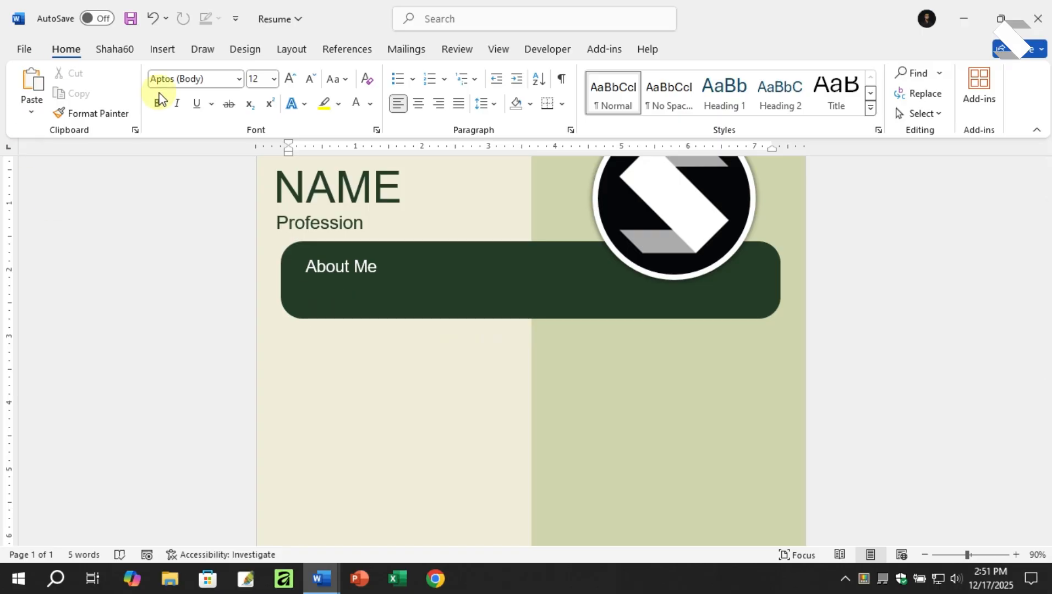
click(168, 50)
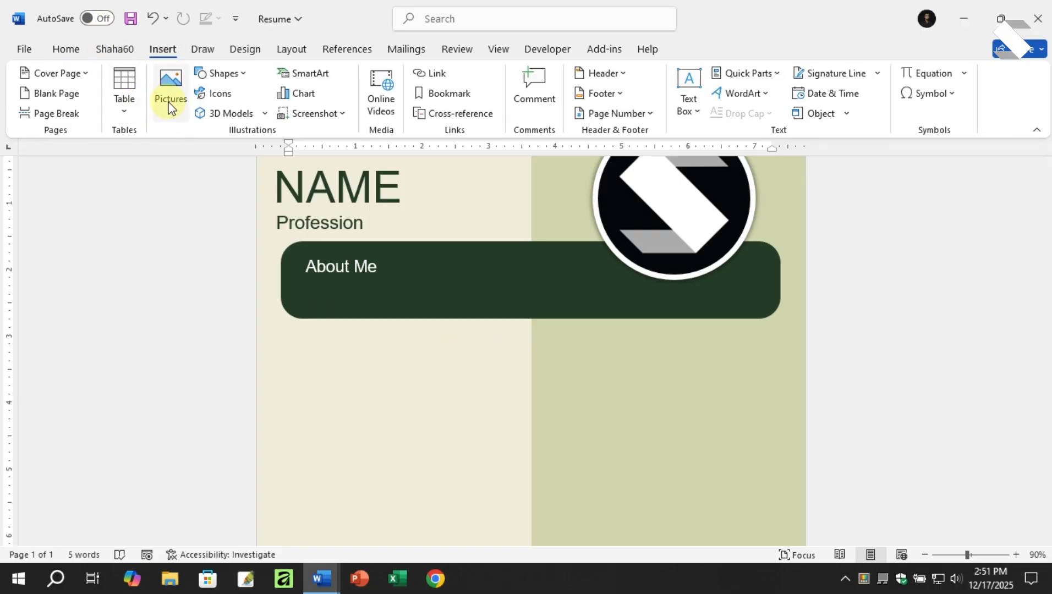
click(218, 77)
click(277, 114)
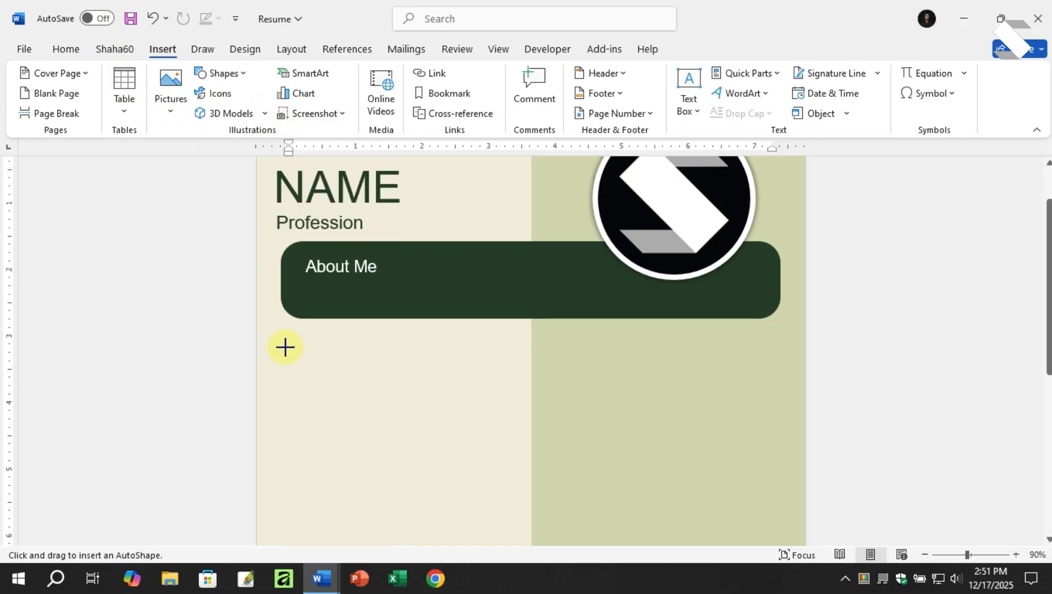
drag(285, 336, 383, 361)
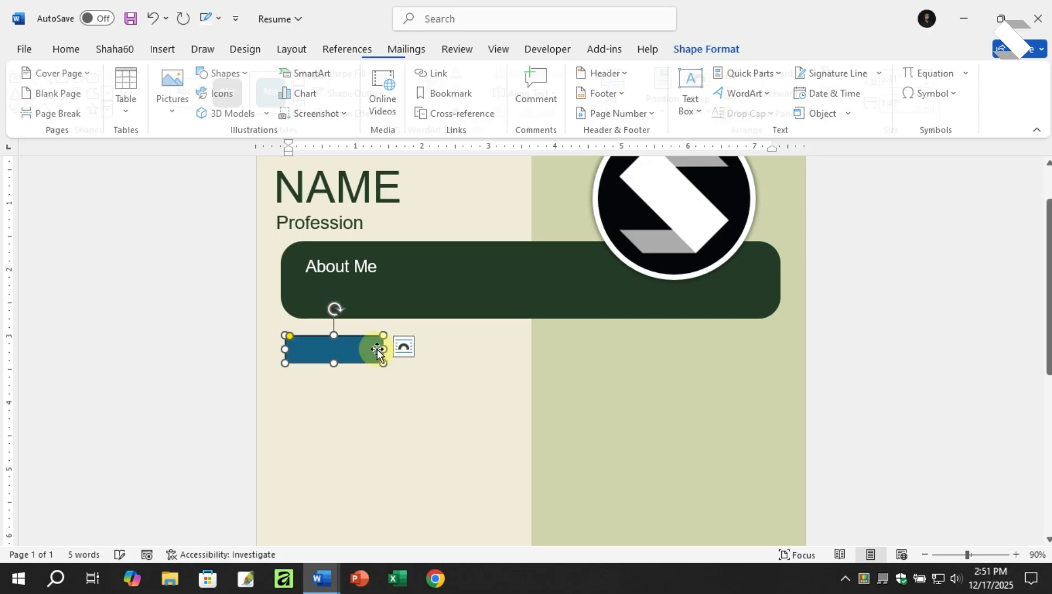
ctrl+scroll(212, 329, up, 4)
ctrl+scroll(106, 352, up, 5)
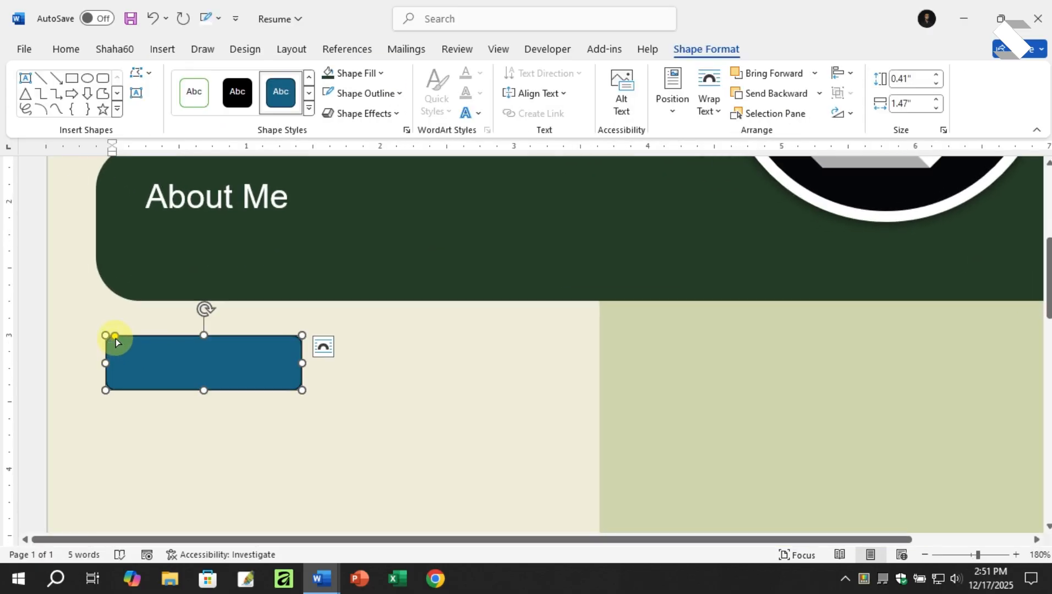
drag(112, 340, 176, 346)
ctrl+scroll(197, 337, down, 7)
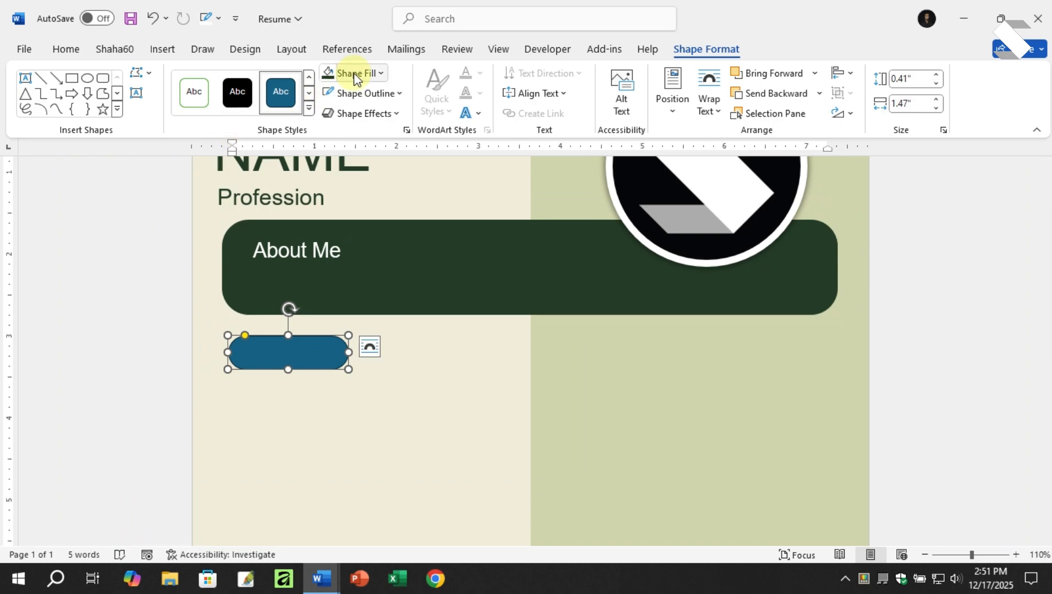
Step: Fill the small pill shape with the recent dark green colour and remove its outline
click(379, 74)
click(328, 266)
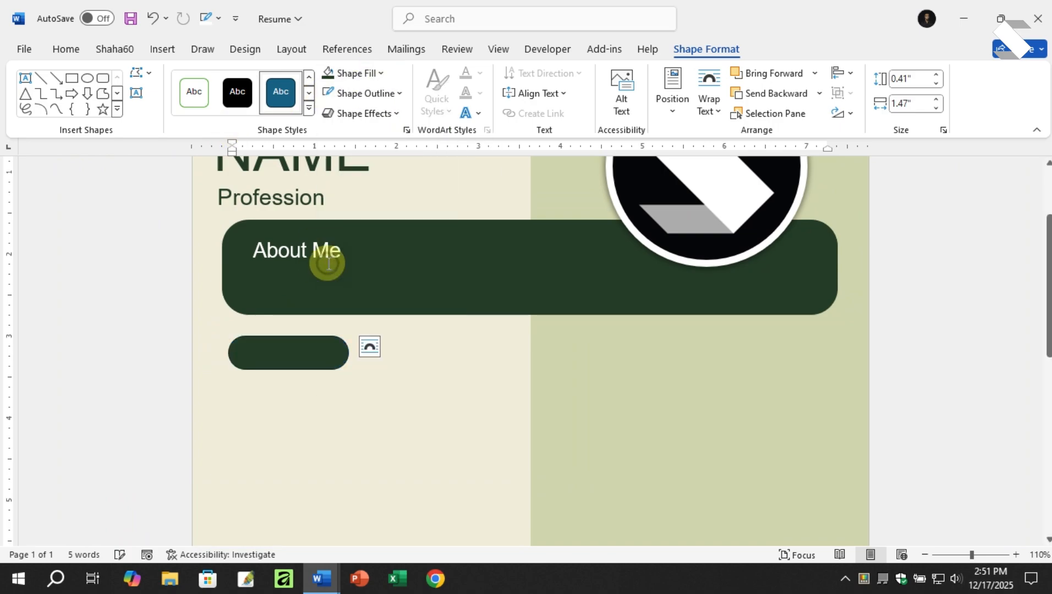
click(380, 94)
click(344, 306)
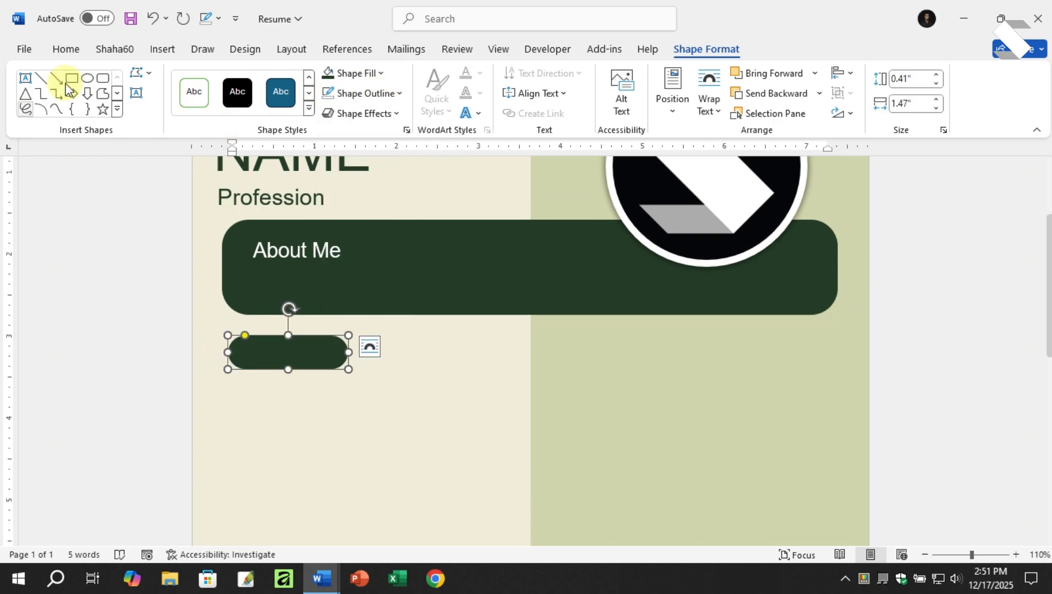
Step: Draw a text box about 0.39" high and 0.95" wide over the green pill and remove its fill and outline
click(162, 49)
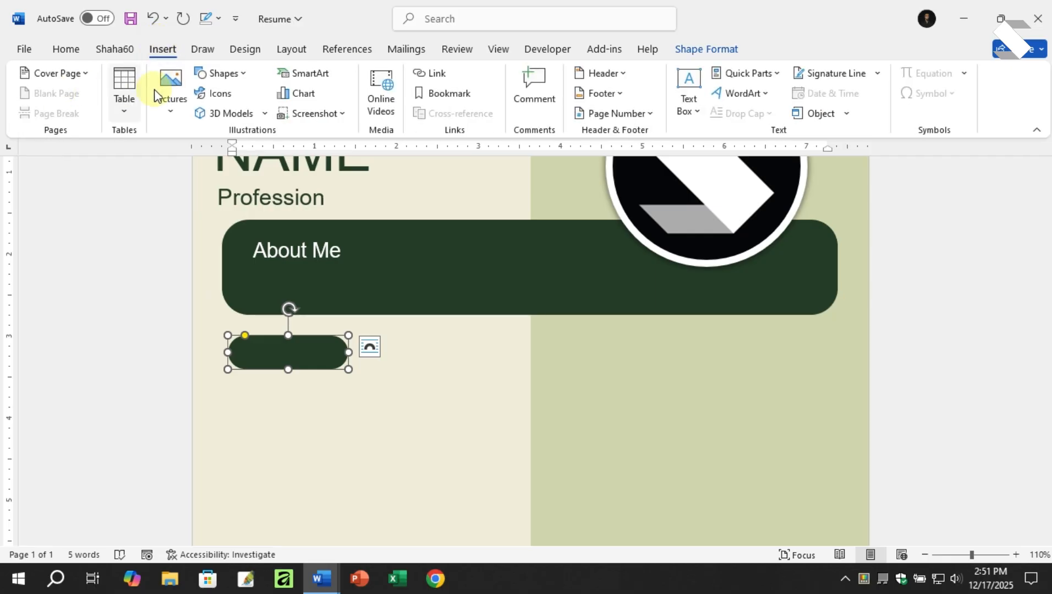
click(220, 74)
click(200, 111)
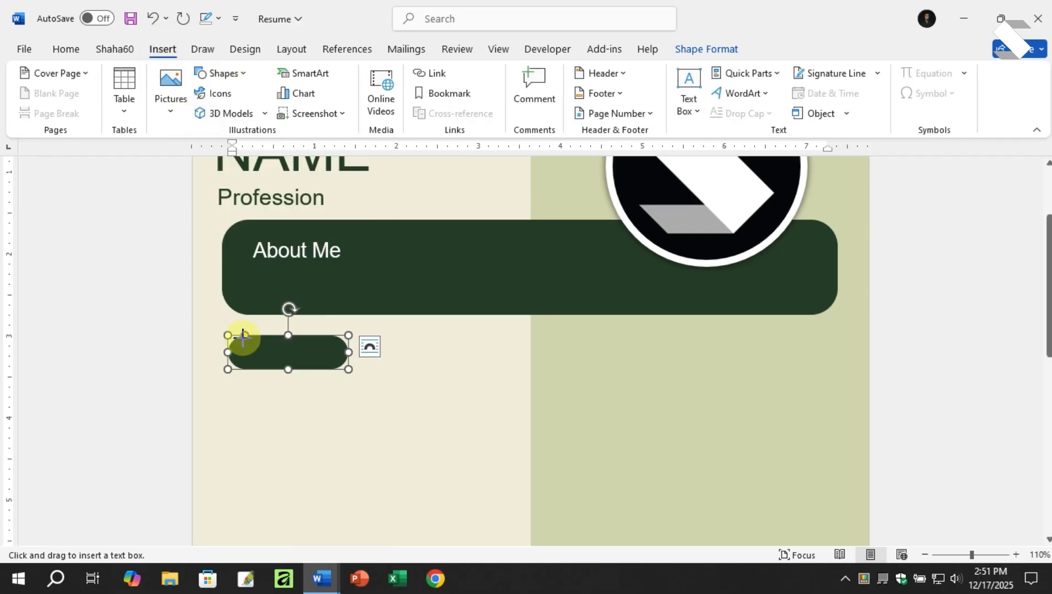
drag(243, 335, 322, 369)
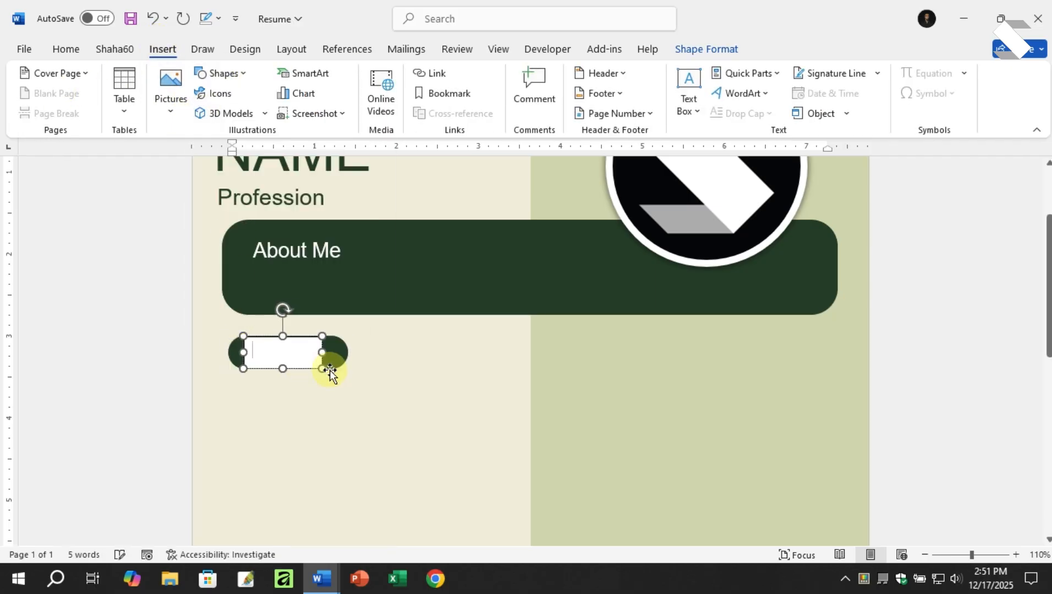
click(365, 72)
click(335, 289)
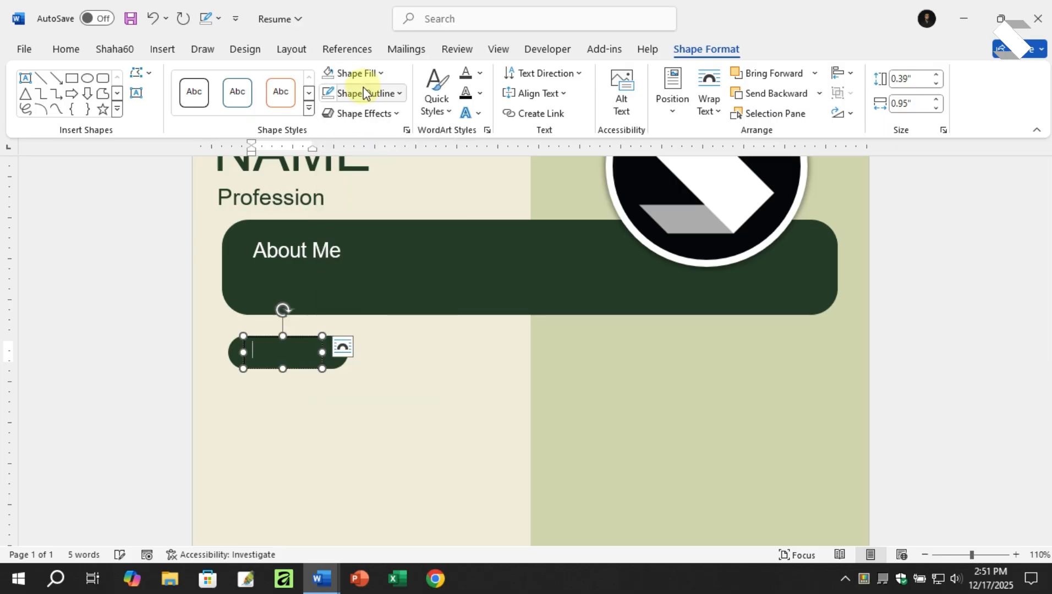
click(352, 93)
click(354, 312)
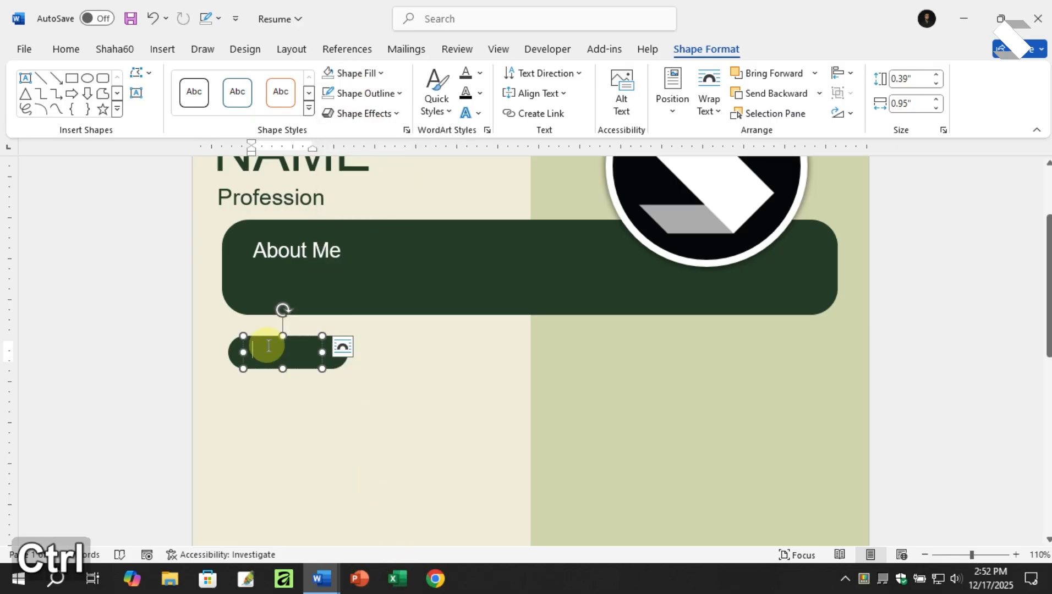
Step: Paste the heading "Skills" into the text box on the pill and format it as white 16 pt Arial
key(ctrl+v)
key(ctrl+a)
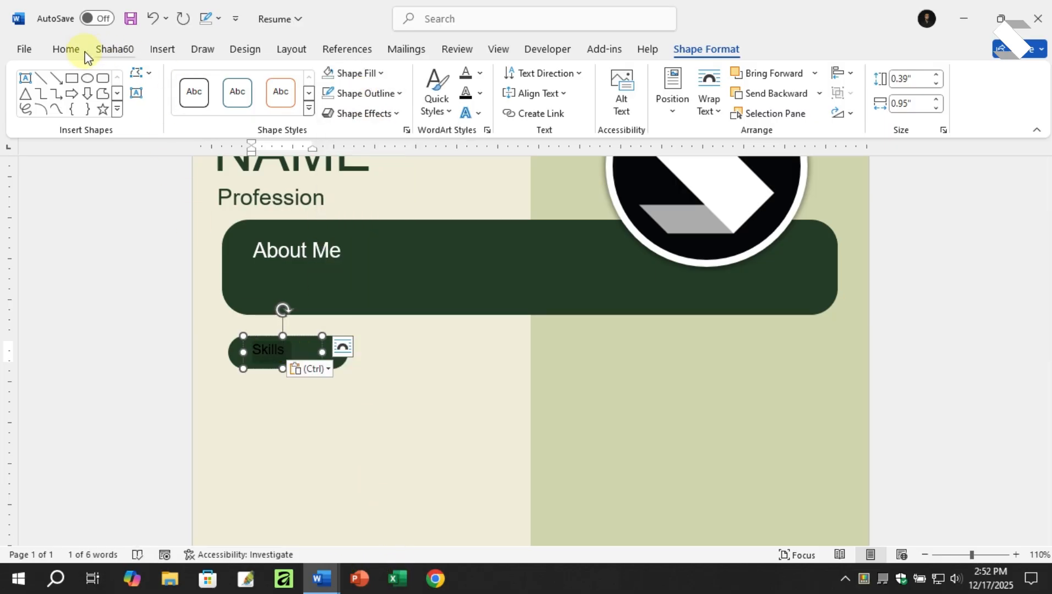
click(67, 49)
click(290, 79)
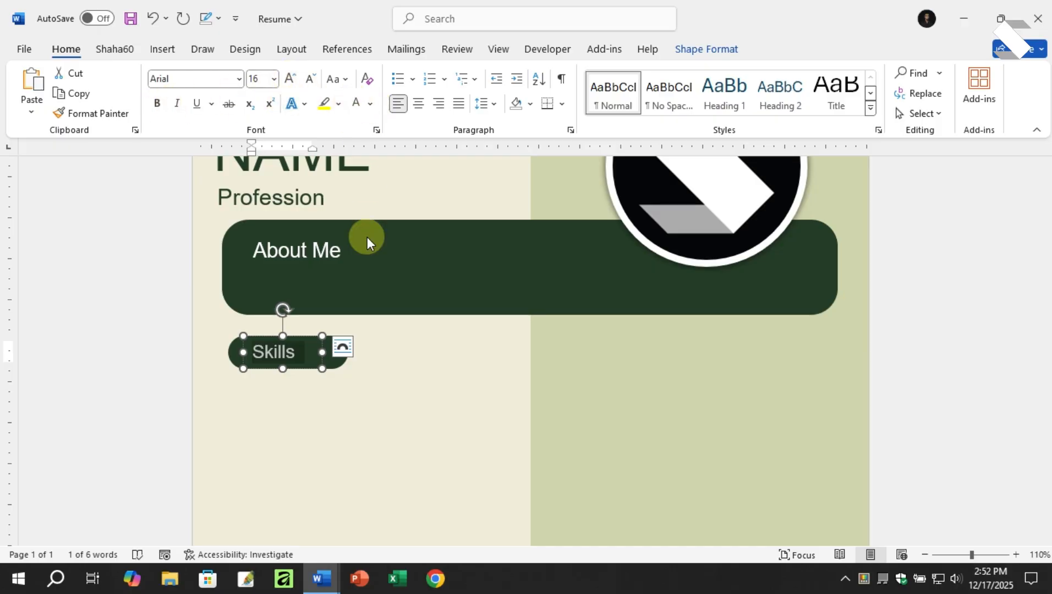
click(412, 370)
Step: Group the Skills text box with its green pill shape
click(338, 355)
click(247, 383)
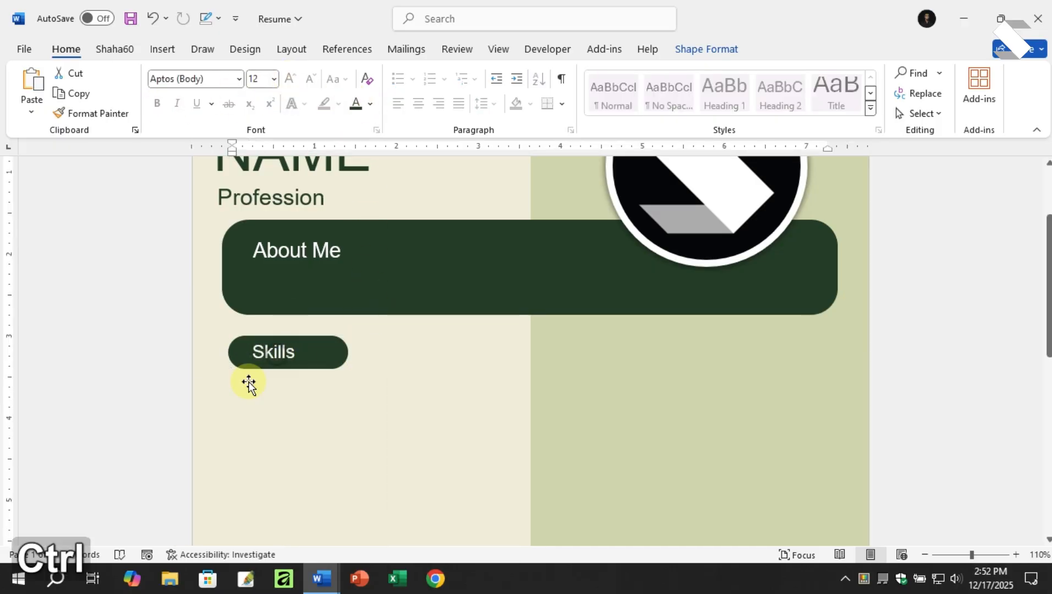
click(263, 357)
click(254, 388)
click(263, 357)
ctrl+click(329, 356)
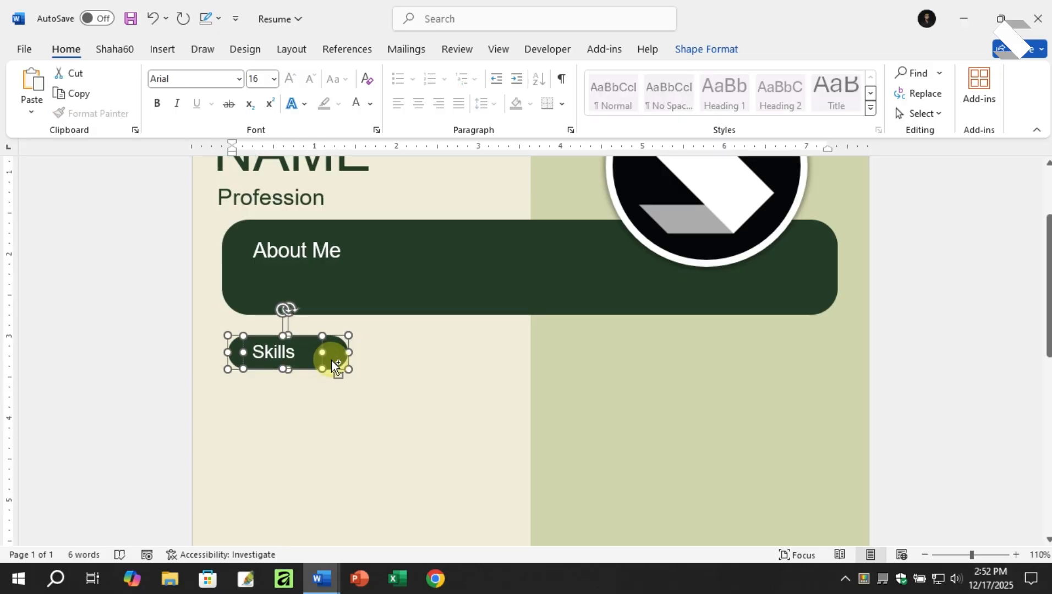
click(707, 49)
click(842, 93)
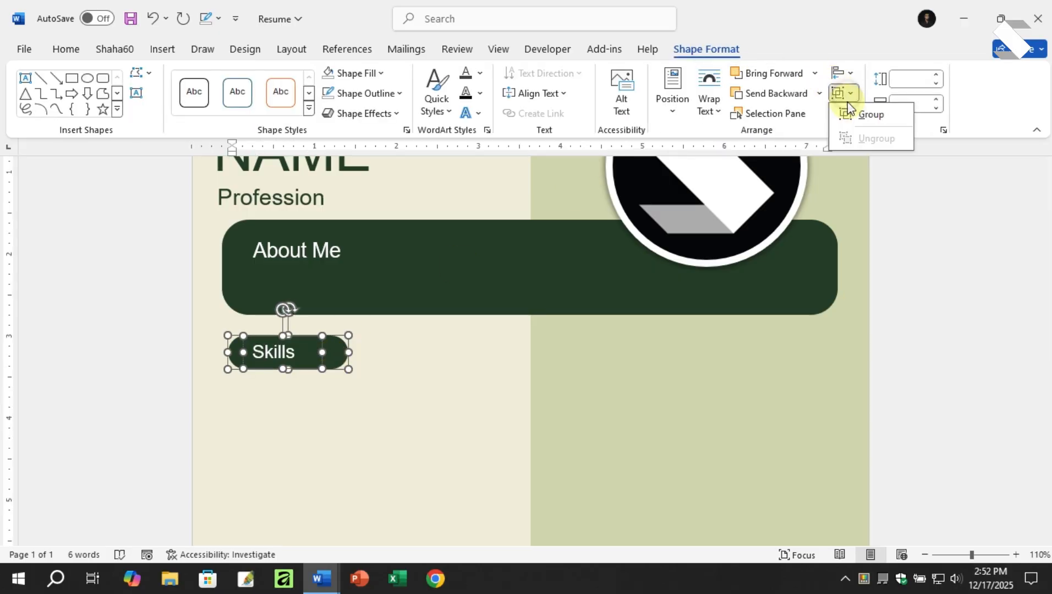
click(850, 115)
click(427, 374)
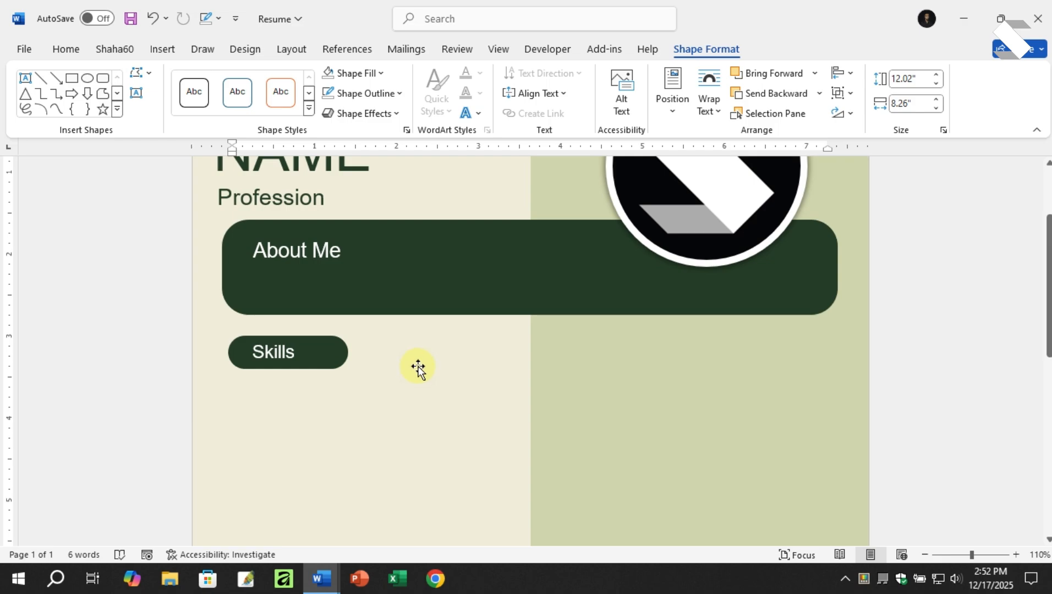
Step: Increase the Skills heading's font size to 18 pt, using the About Me heading as reference
scroll(349, 359, down, 2)
click(344, 297)
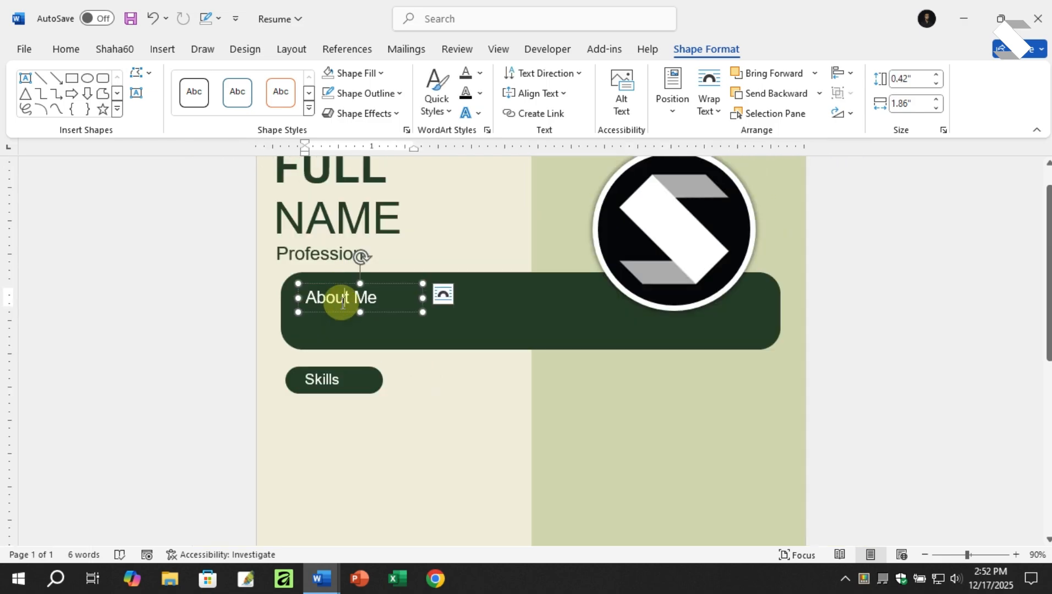
click(65, 51)
click(313, 379)
click(307, 378)
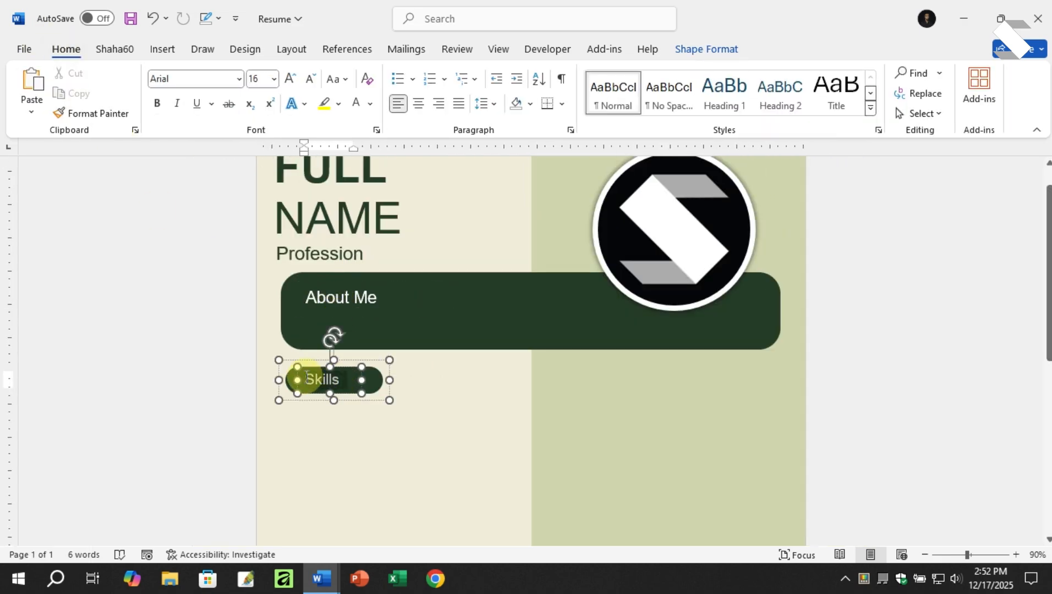
click(436, 398)
Step: Draw a text box about 1.93" high and 3.61" wide in the beige column below the Skills heading
scroll(435, 397, down, 1)
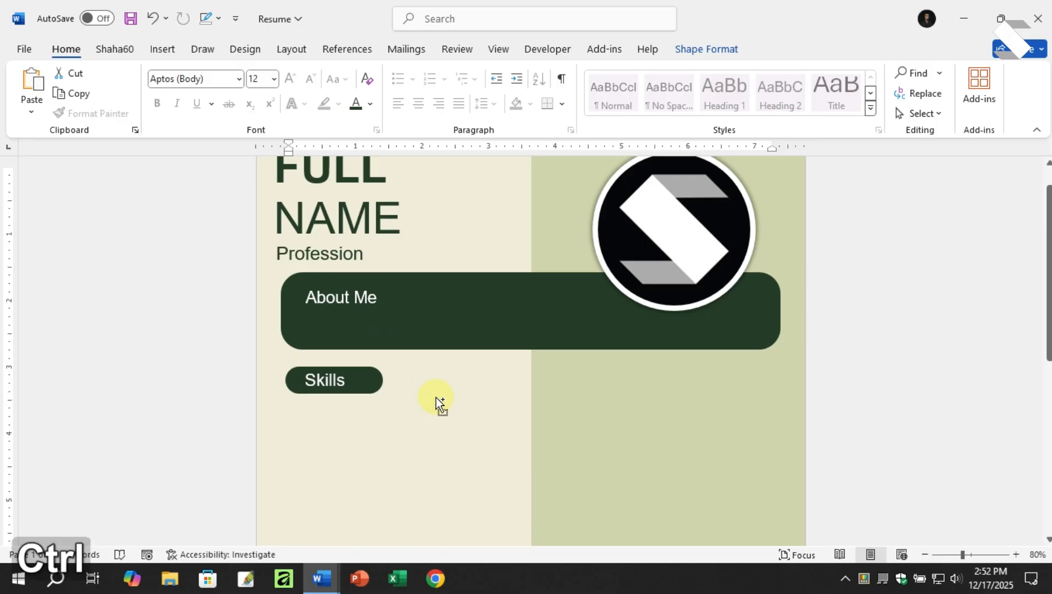
scroll(436, 397, down, 1)
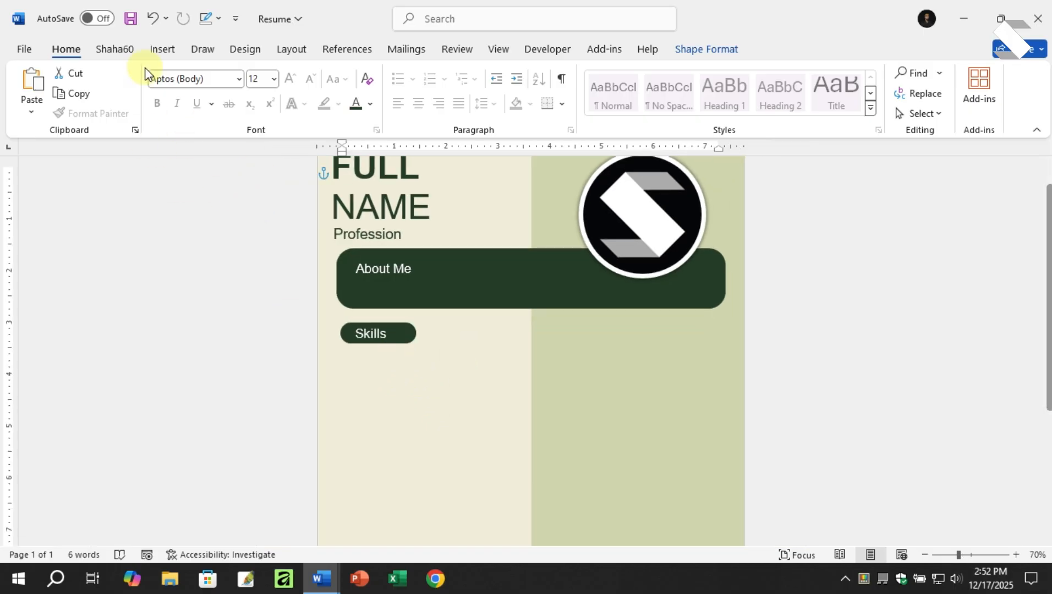
click(161, 48)
click(219, 73)
click(200, 113)
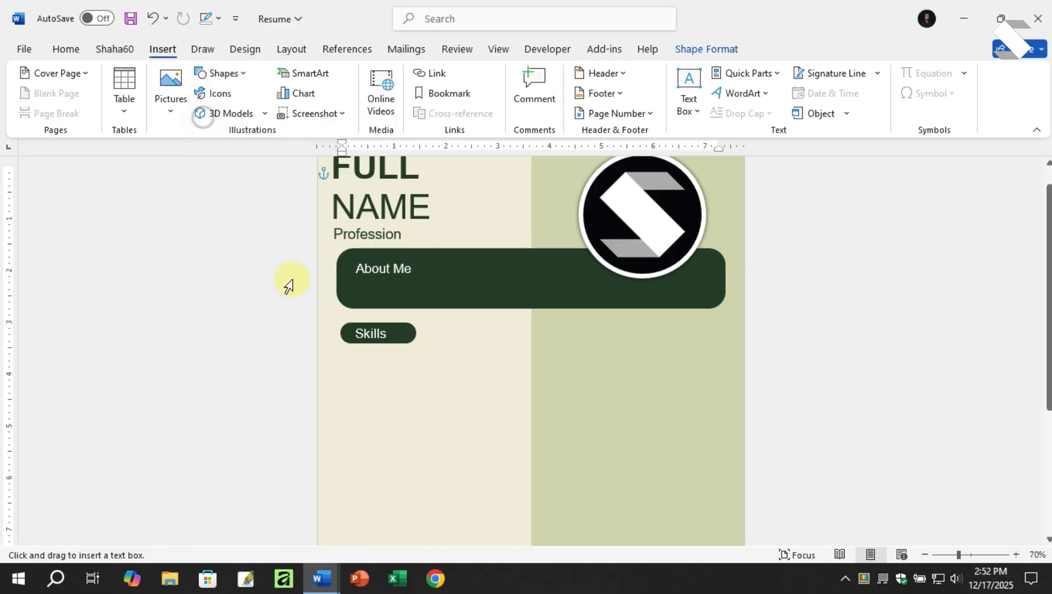
drag(340, 354, 529, 455)
Step: Remove the fill and outline from the large text box below the Skills heading
click(372, 76)
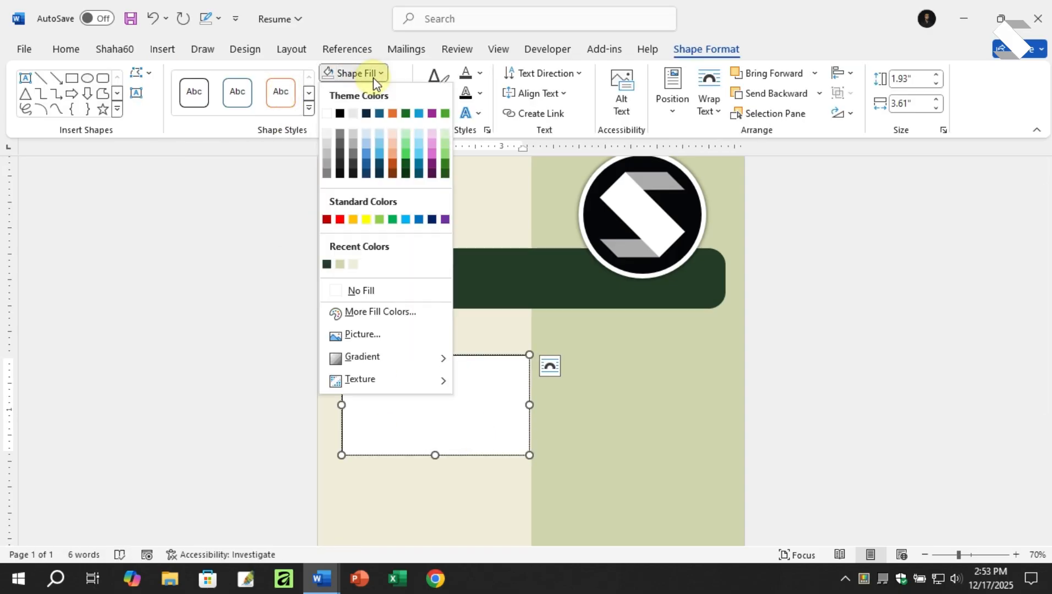
click(372, 77)
click(331, 76)
key(alt)
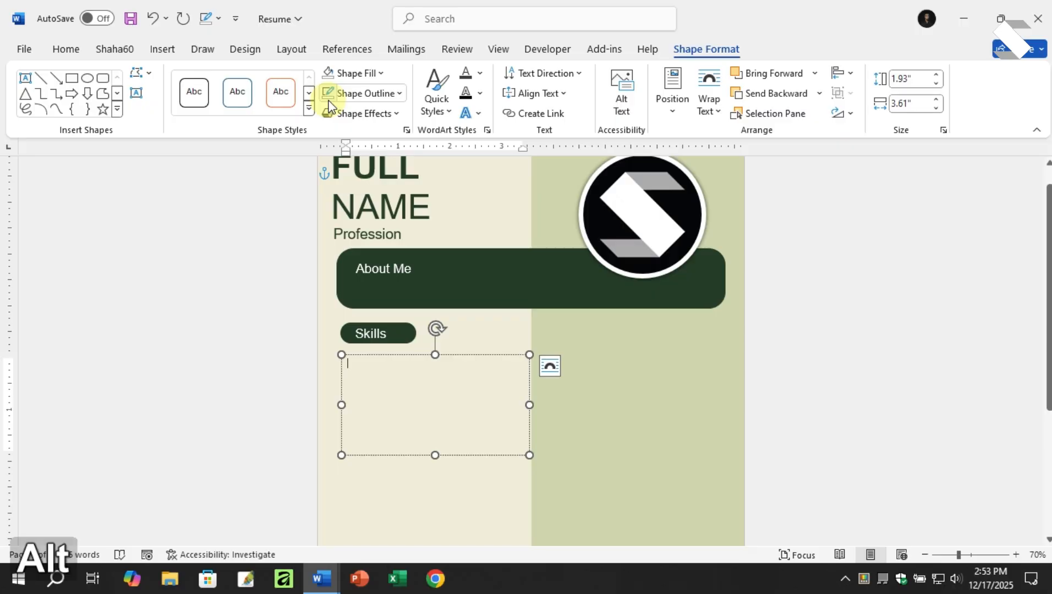
Step: Nudge the skills list text box slightly left and up so it sits closer beneath the Skills heading
click(436, 270)
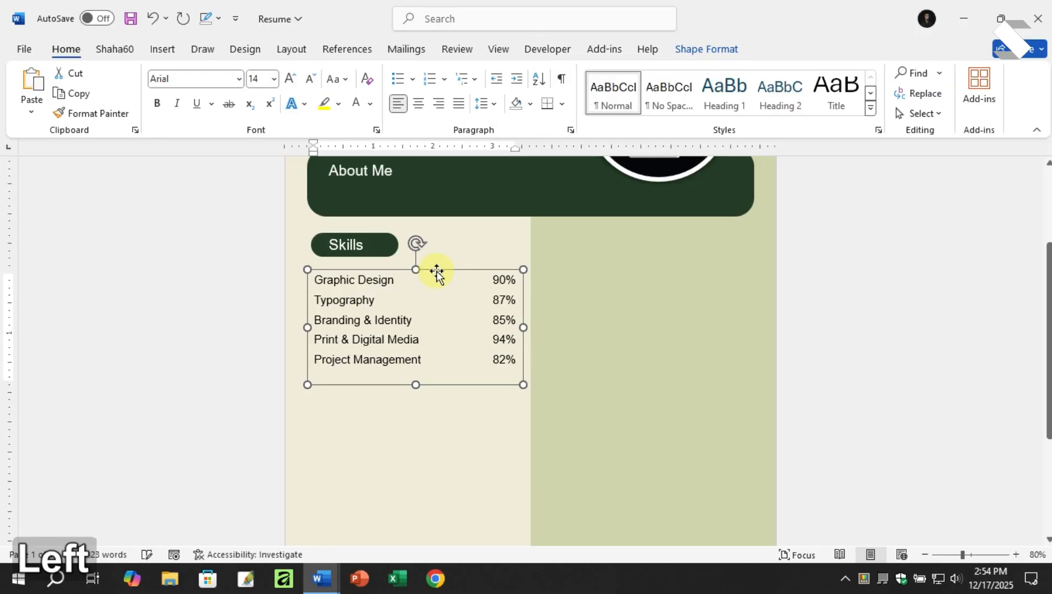
scroll(436, 272, up, 3)
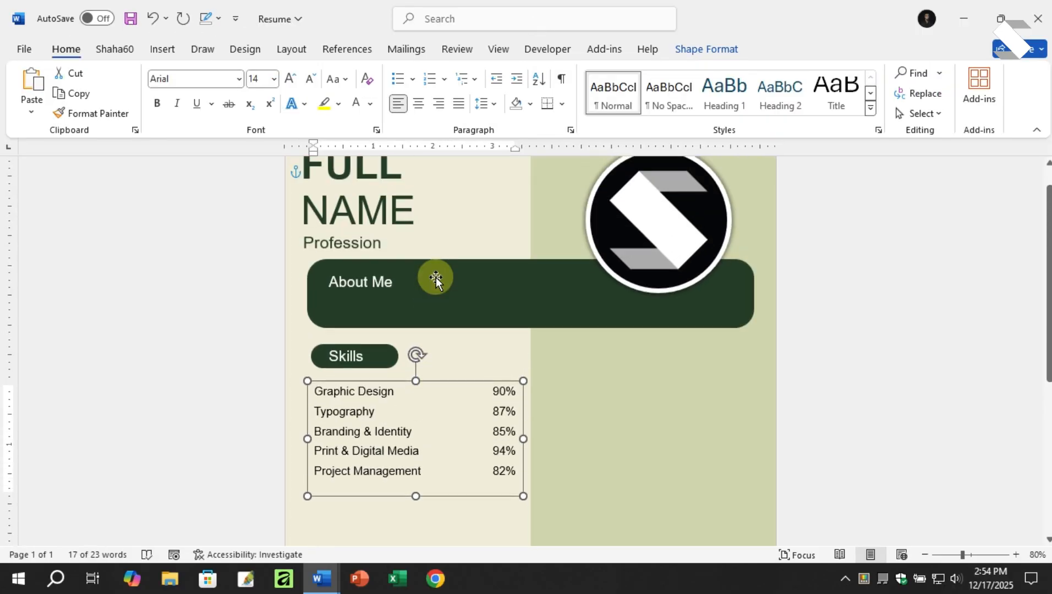
key(Left)
key(Left)
key(Left)
scroll(457, 294, down, 4)
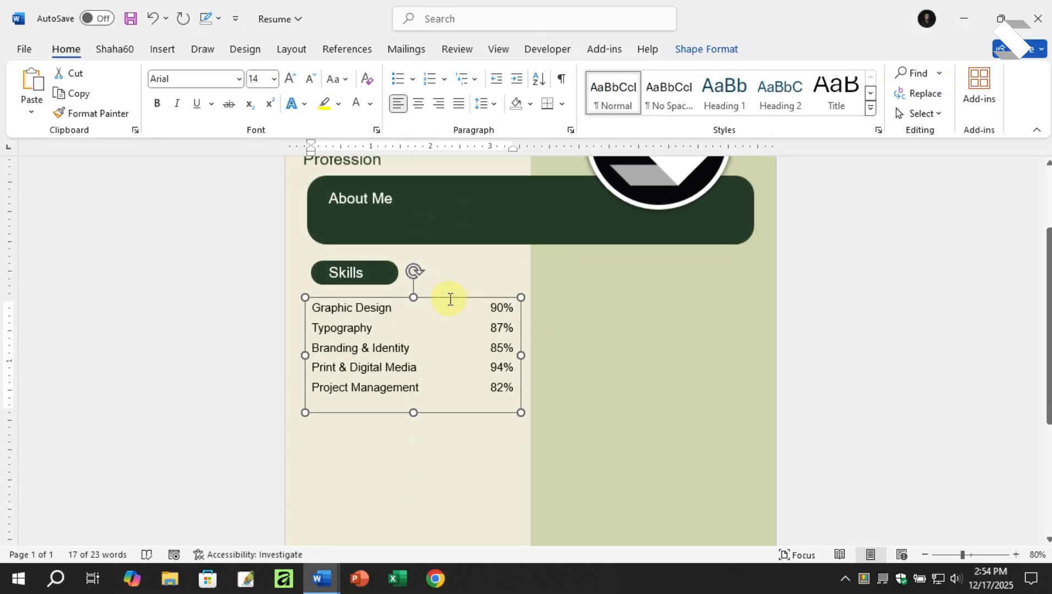
key(Up)
key(Up)
key(Up)
key(Up)
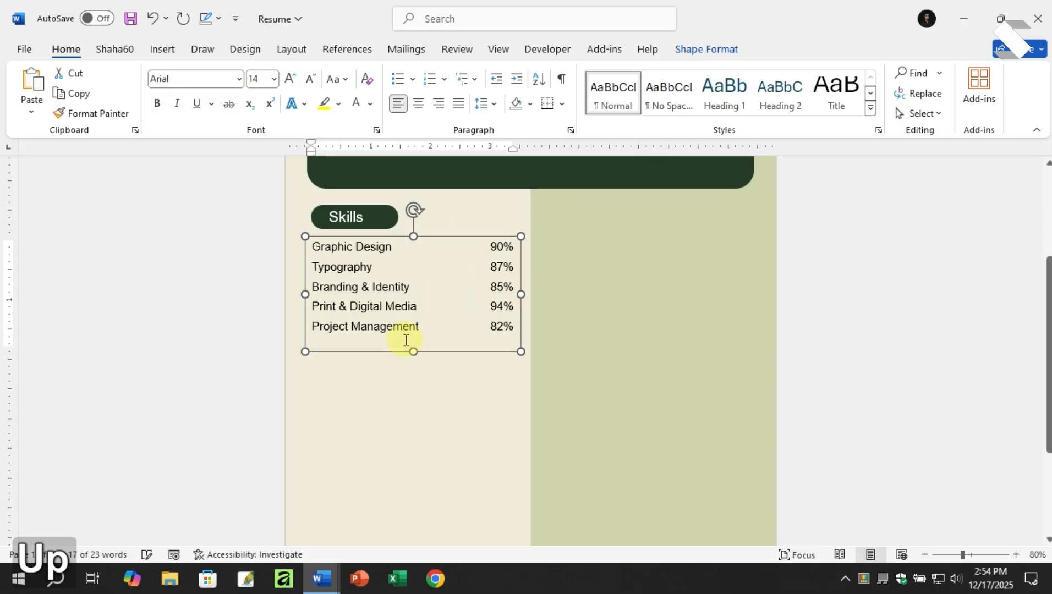
scroll(436, 360, down, 3)
scroll(436, 368, up, 3)
Step: Duplicate the grouped Skills heading and place the copy just below the Project Management line
click(435, 371)
click(389, 223)
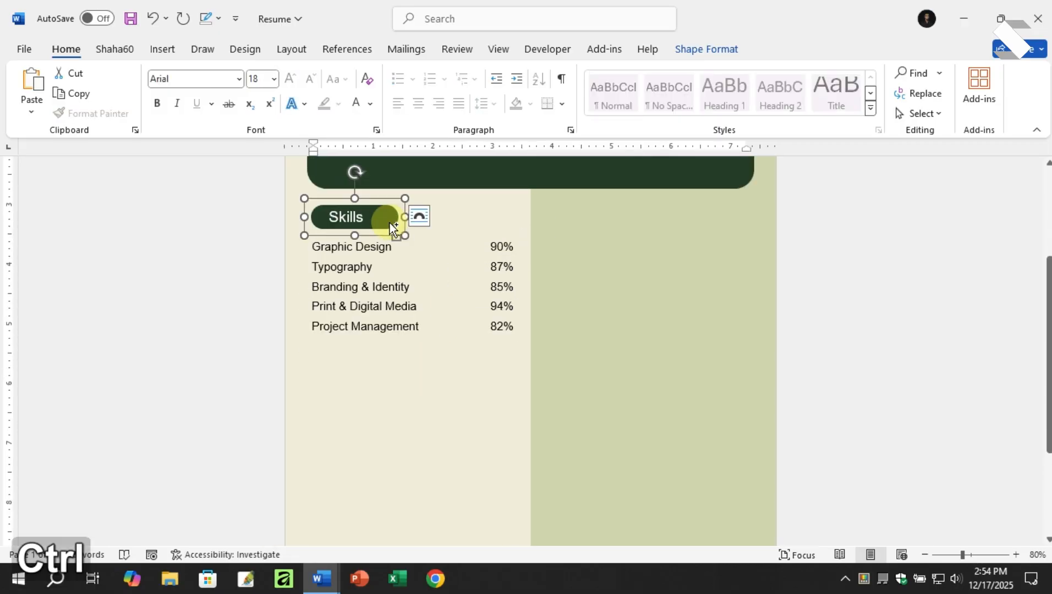
drag(389, 223, 379, 321)
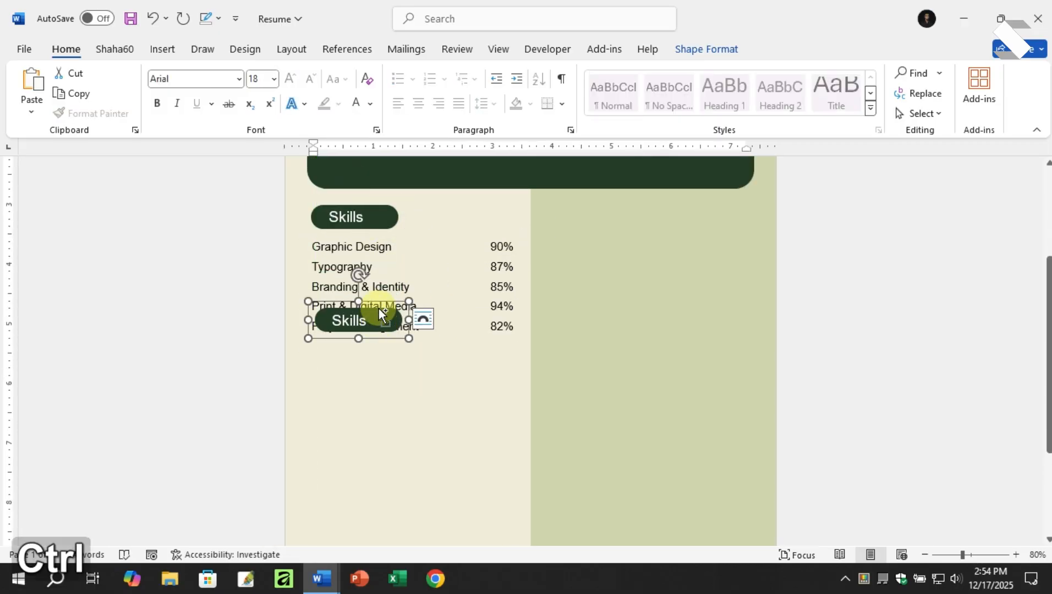
key(ctrl+z)
drag(386, 230, 383, 350)
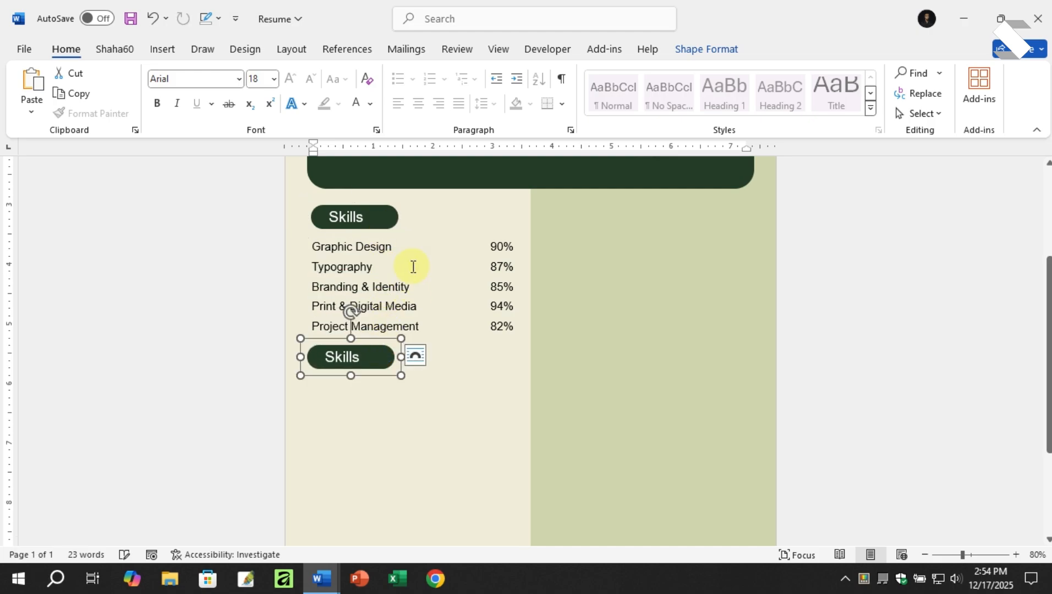
Step: Duplicate the skills list text box and place the copy directly below the second Skills heading
click(427, 237)
drag(427, 237, 406, 365)
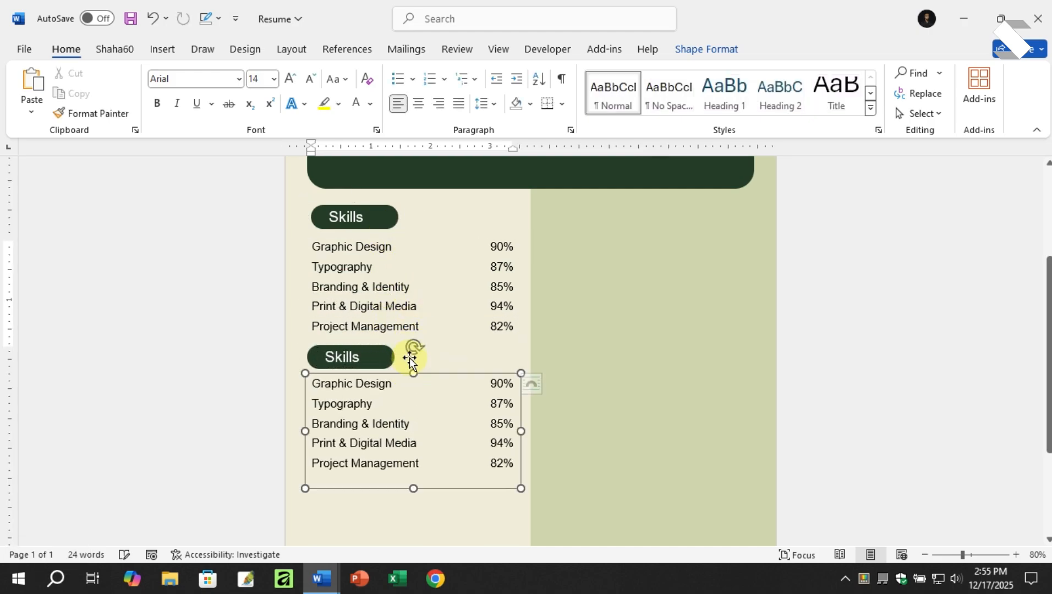
scroll(409, 358, down, 1)
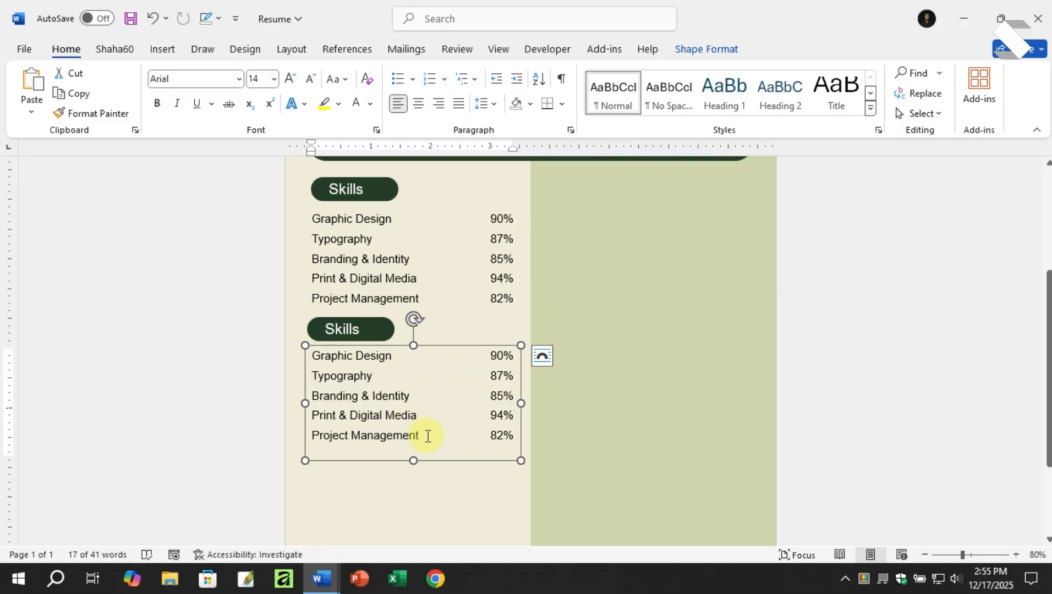
Step: Replace all text in the lower list text box with "Type Here" and shorten the box to fit one line
key(ctrl+a)
text(Ty)
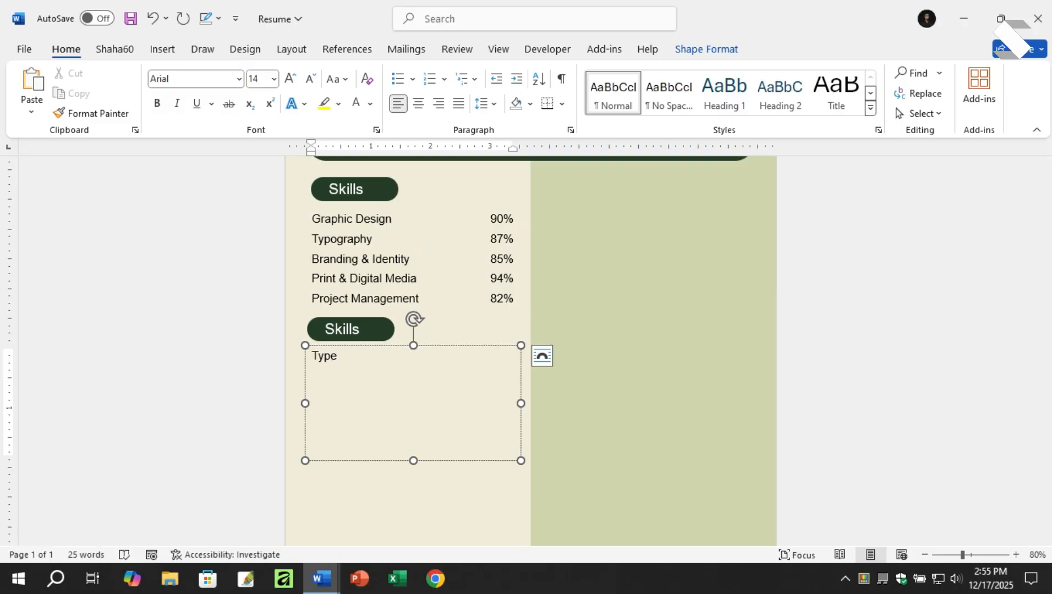
text(pe H)
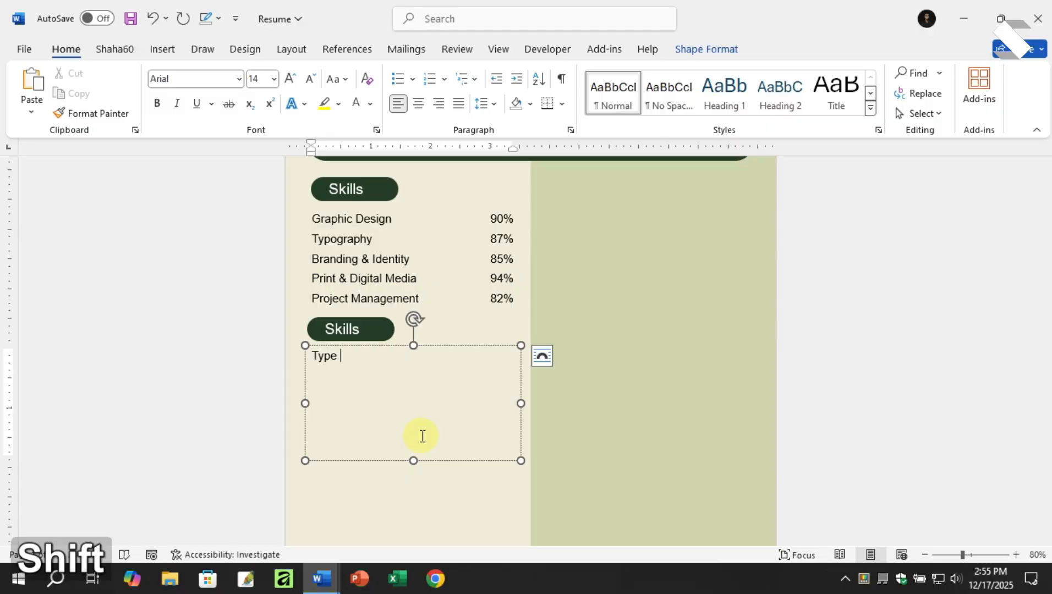
text(e)
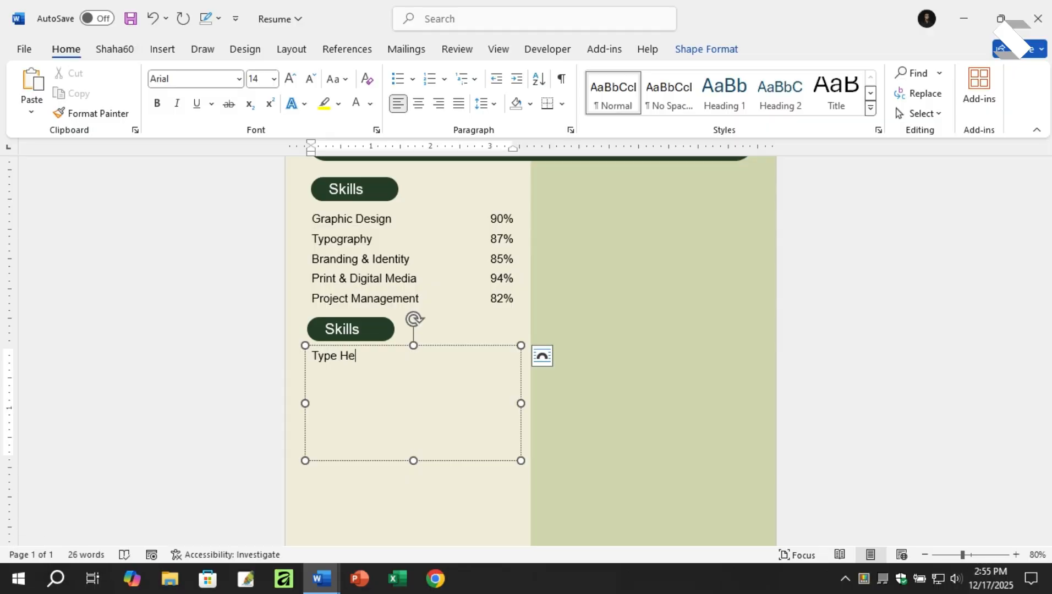
text(re)
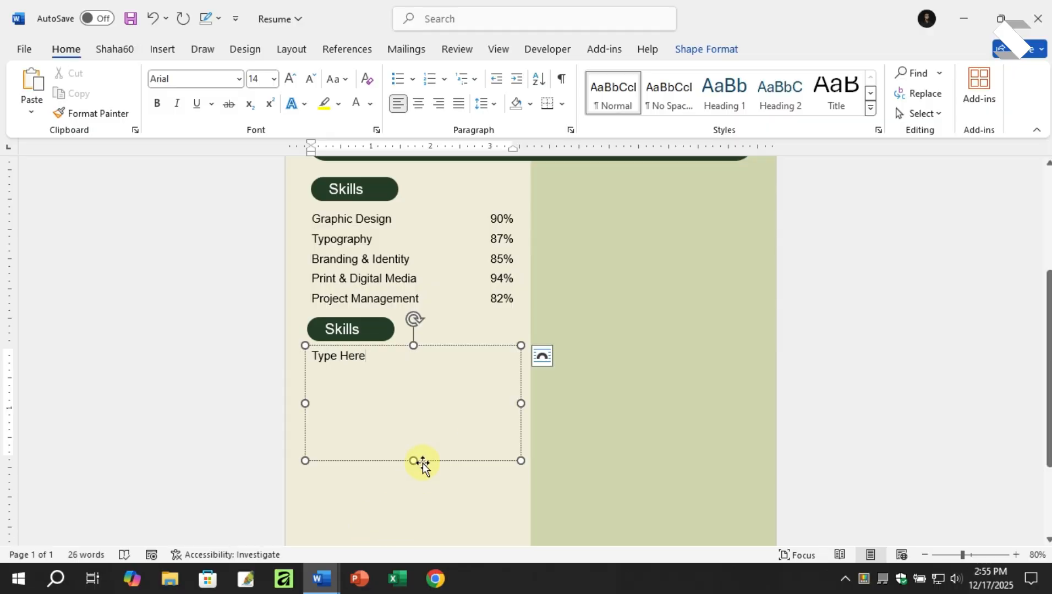
drag(413, 460, 395, 375)
Step: Duplicate the second Skills heading and place the copy a little below the Type Here text box
click(379, 329)
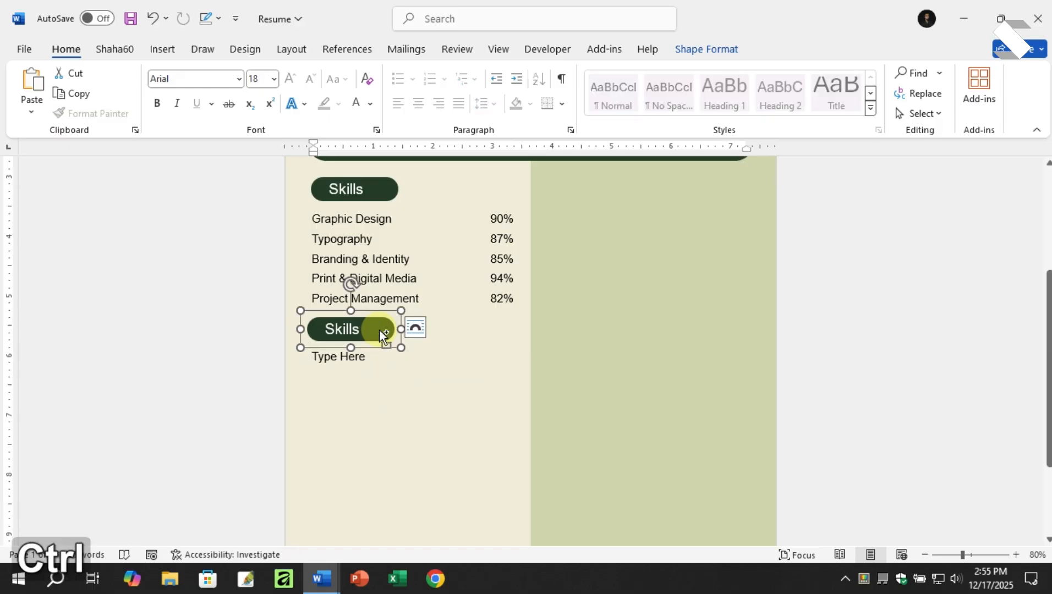
drag(379, 329, 371, 385)
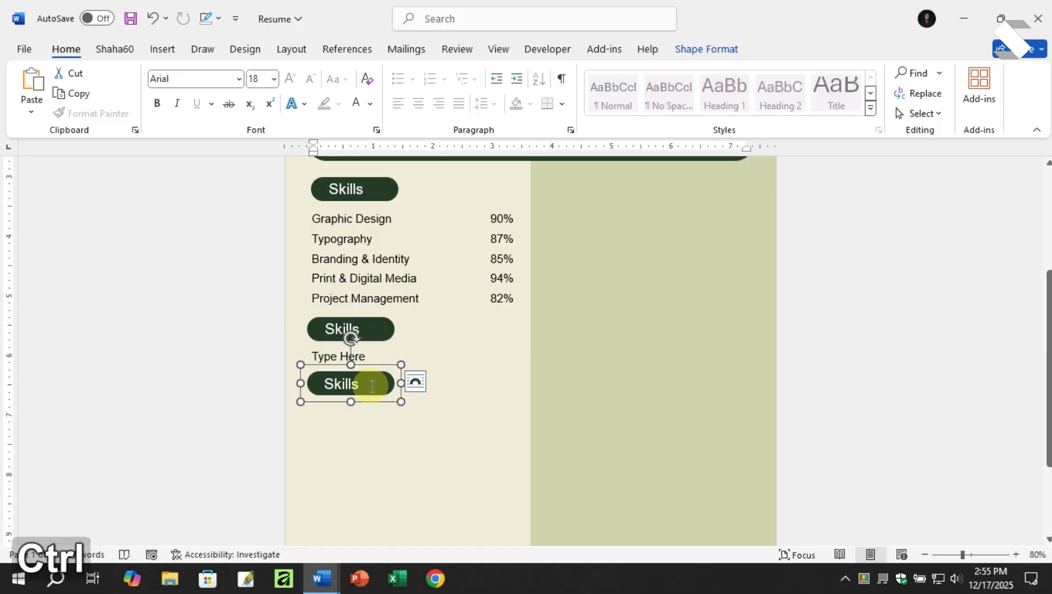
key(ctrl+z)
key(ctrl+z)
click(374, 389)
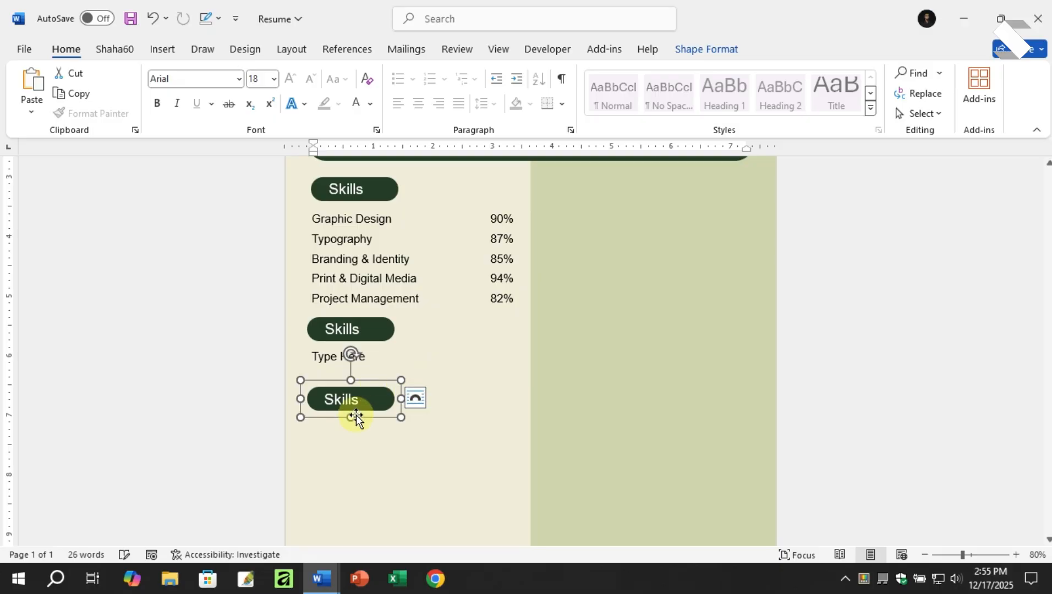
Step: Change the lowest heading's text to "Languages" and format it in white 18 pt Arial
click(330, 397)
double_click(330, 397)
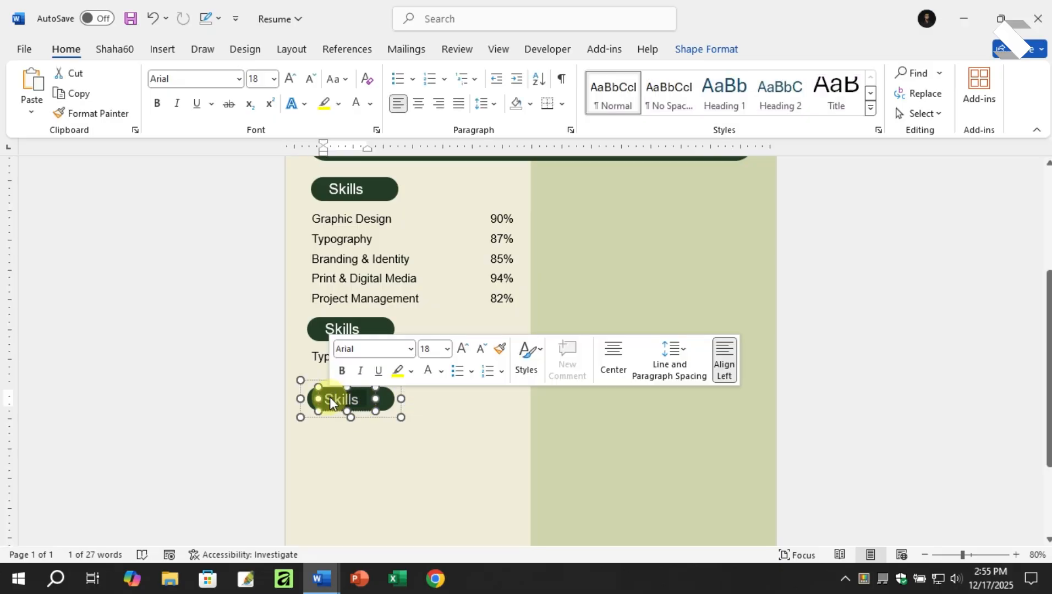
text(Language)
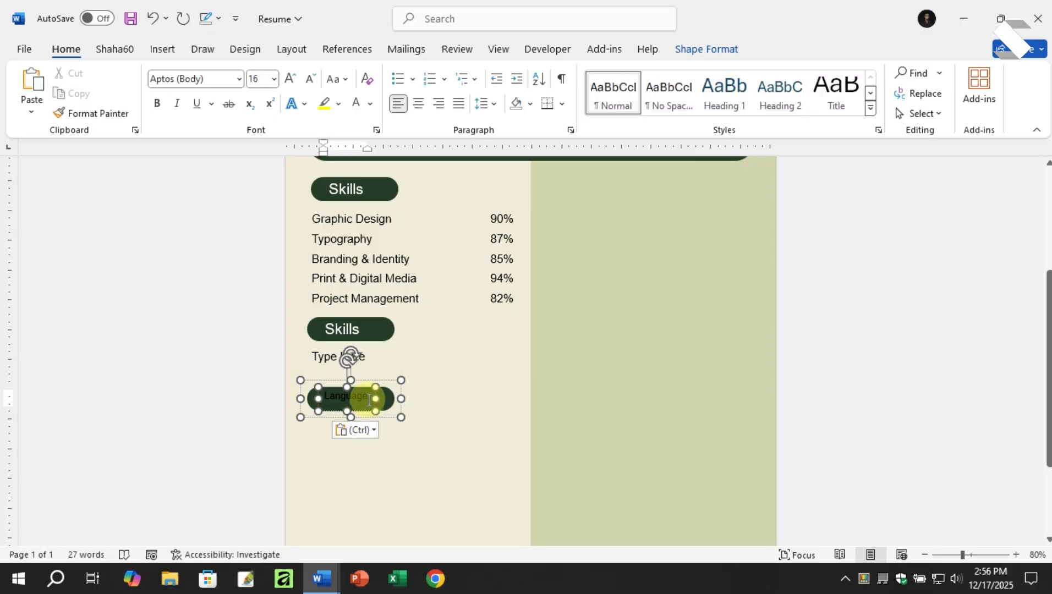
double_click(367, 398)
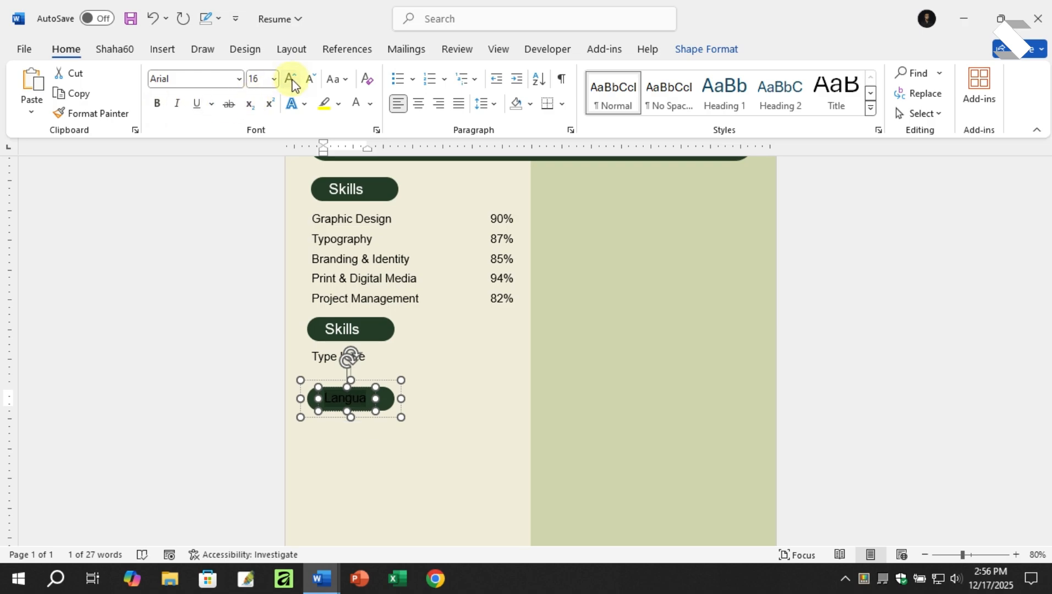
click(356, 103)
Step: Widen the Languages heading's pill shape and its inner text box so the whole word fits
click(385, 398)
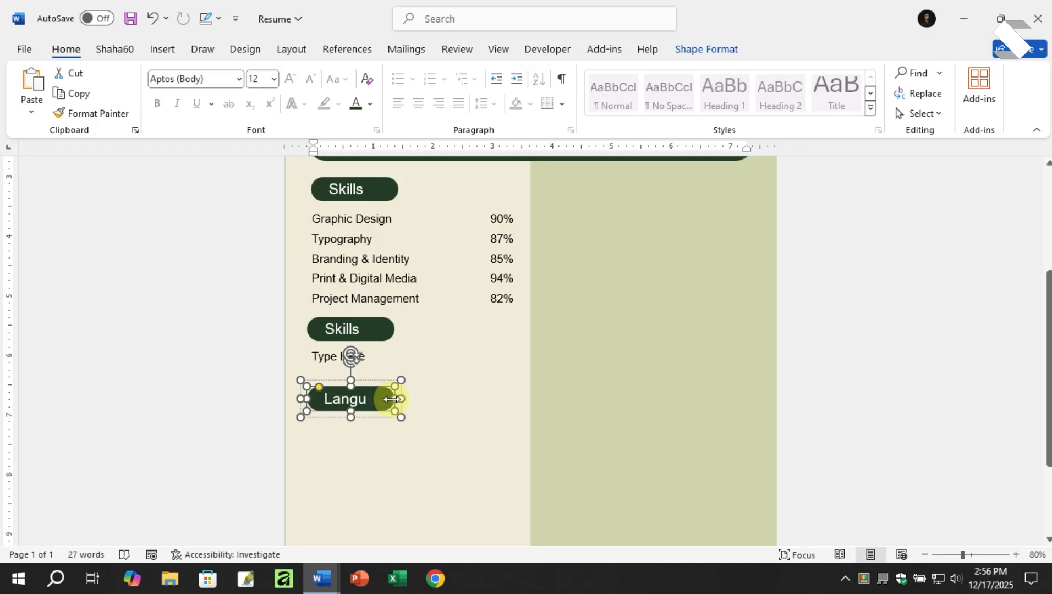
drag(391, 399, 456, 402)
click(372, 398)
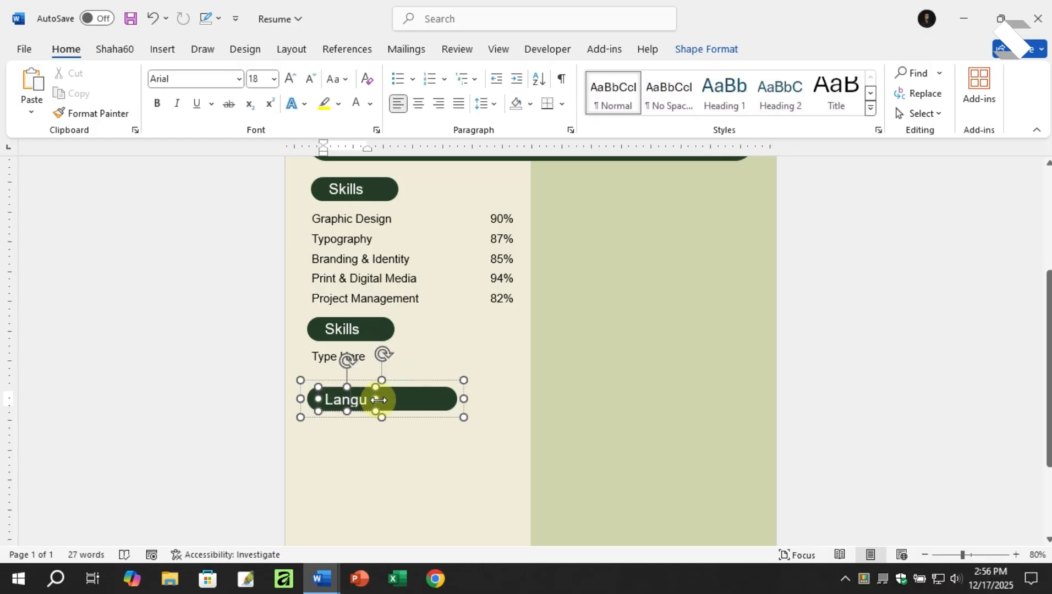
drag(386, 399, 408, 402)
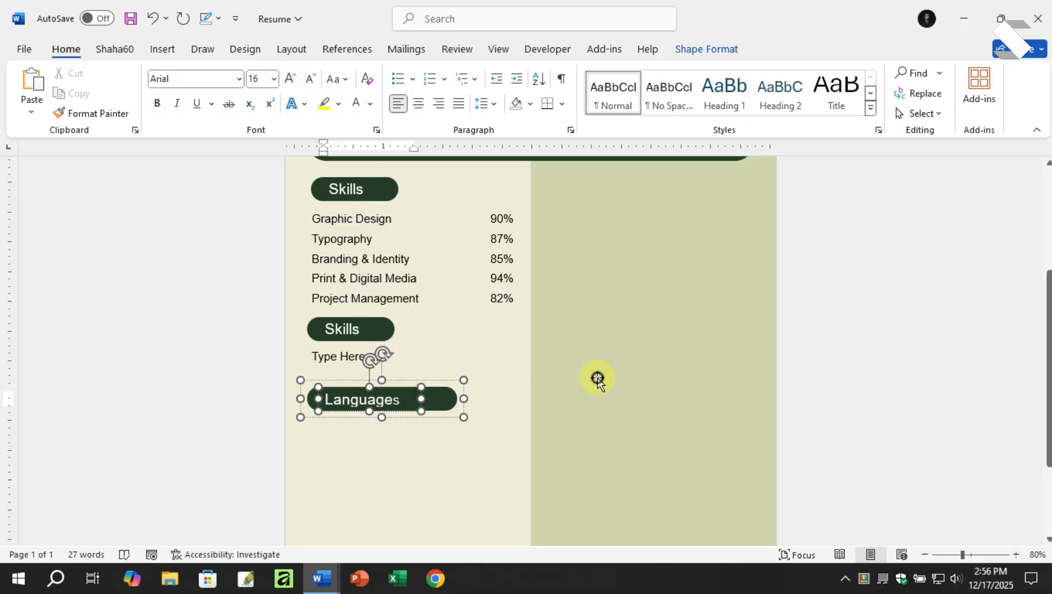
click(585, 360)
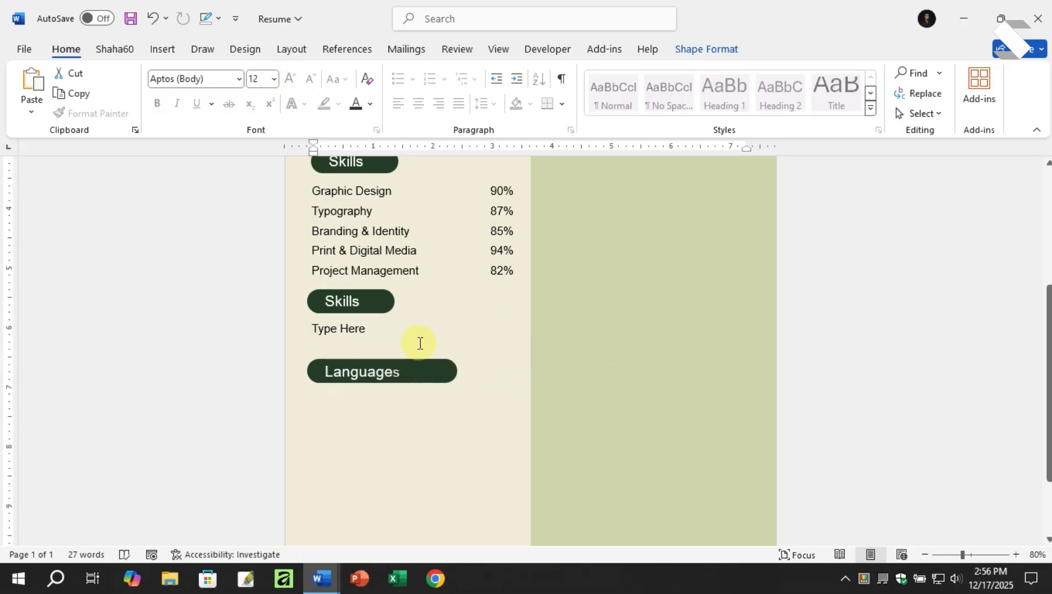
Step: Add a small "Russian" text box below the Languages heading and nudge it left near the heading's edge
ctrl+scroll(420, 344, down, 2)
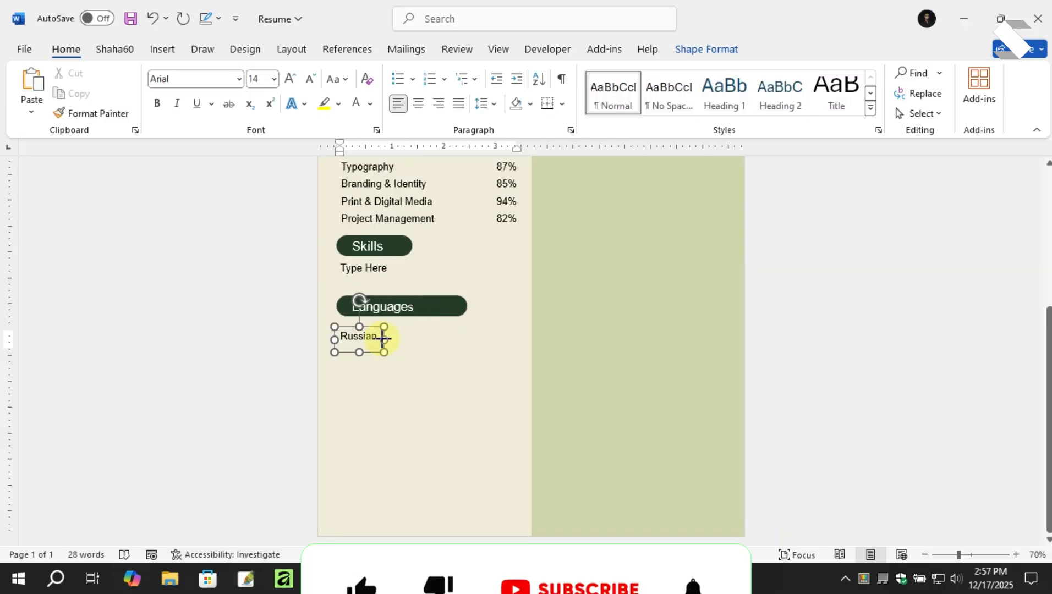
ctrl+scroll(385, 338, up, 8)
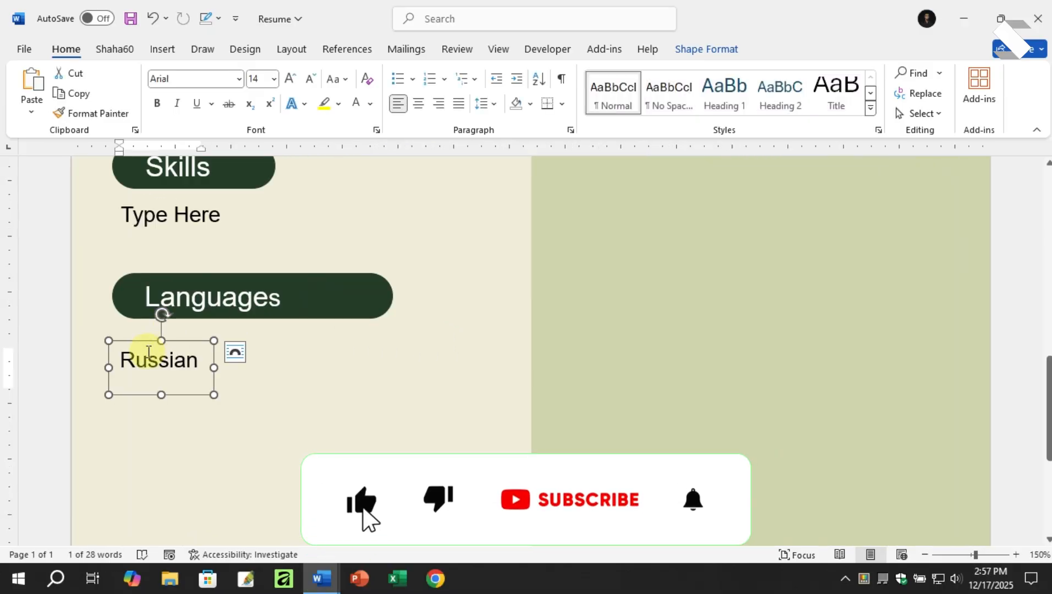
key(Left)
key(Left)
key(Left)
key(Left)
key(Left)
key(Left)
key(Left)
key(Left)
key(Left)
key(Left)
key(Left)
key(Left)
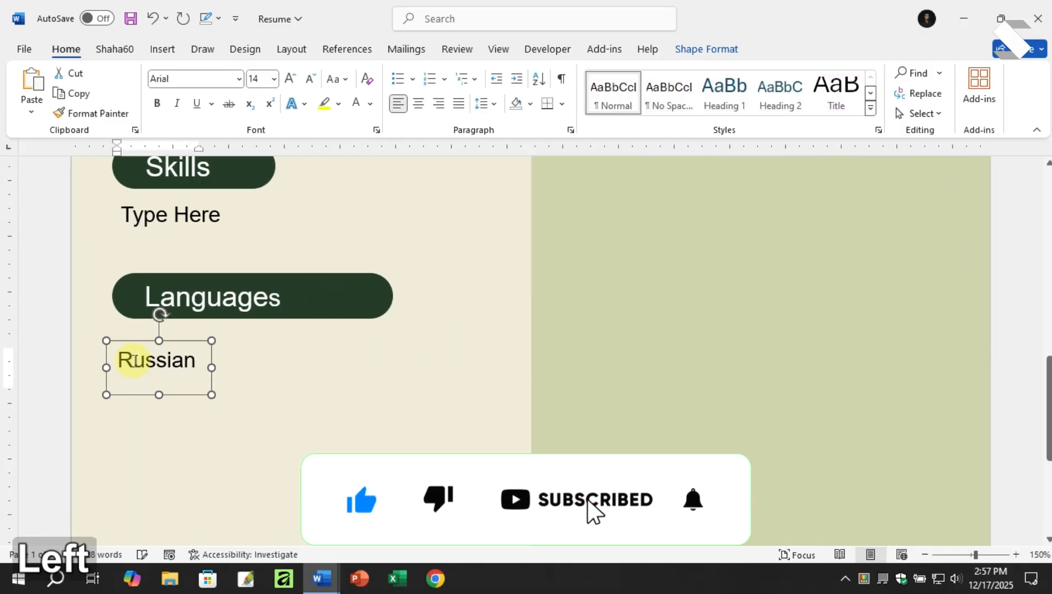
Step: Duplicate the Russian text box twice across the row and change the copies to "Chinese" and "Korean"
drag(169, 348, 439, 341)
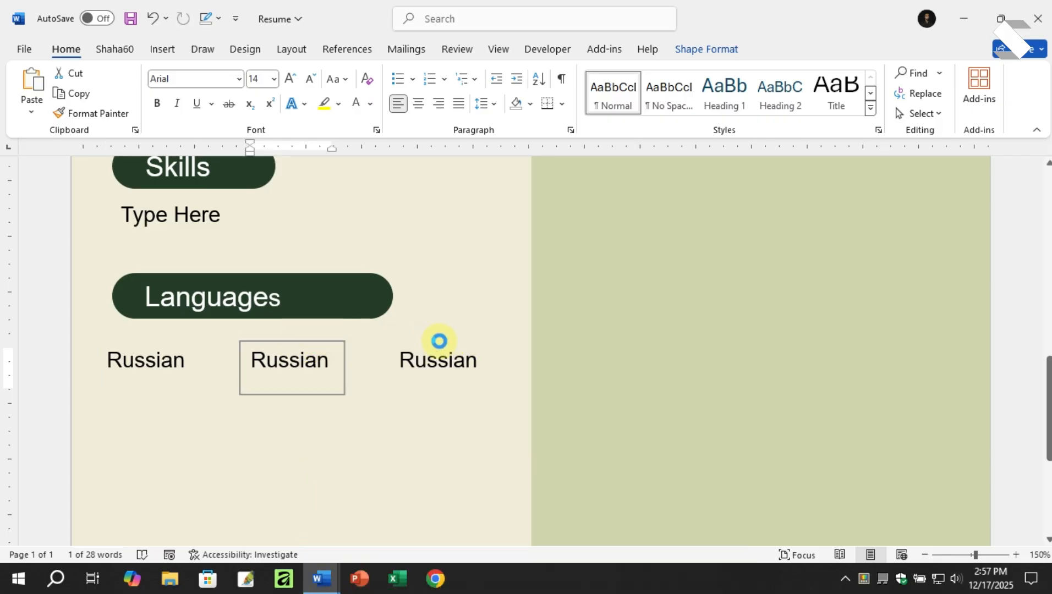
click(239, 363)
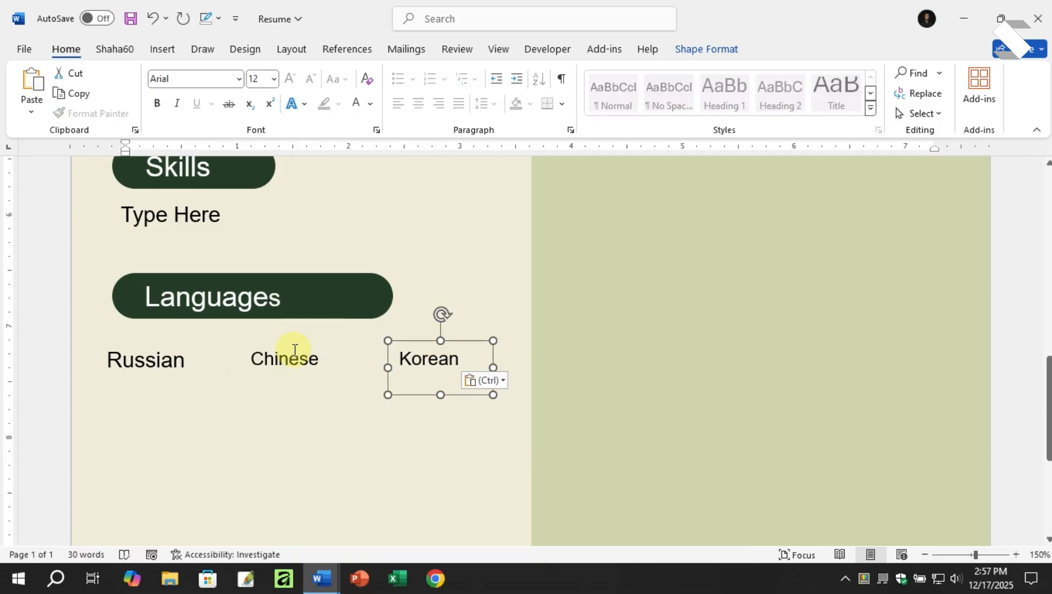
click(315, 347)
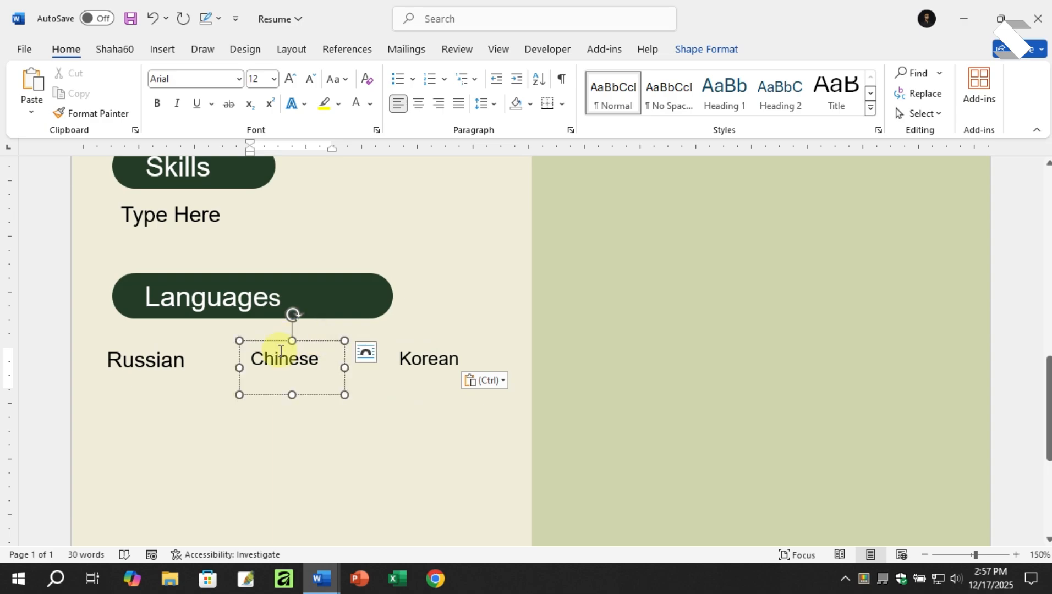
Step: Distribute the Russian, Chinese and Korean text boxes evenly in the horizontal direction
click(172, 357)
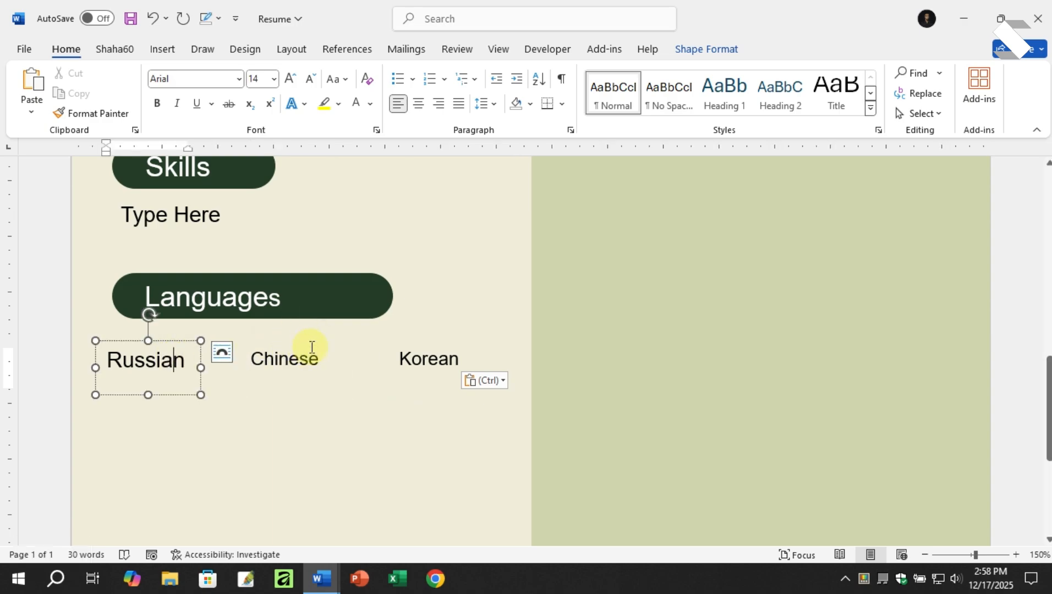
ctrl+click(344, 341)
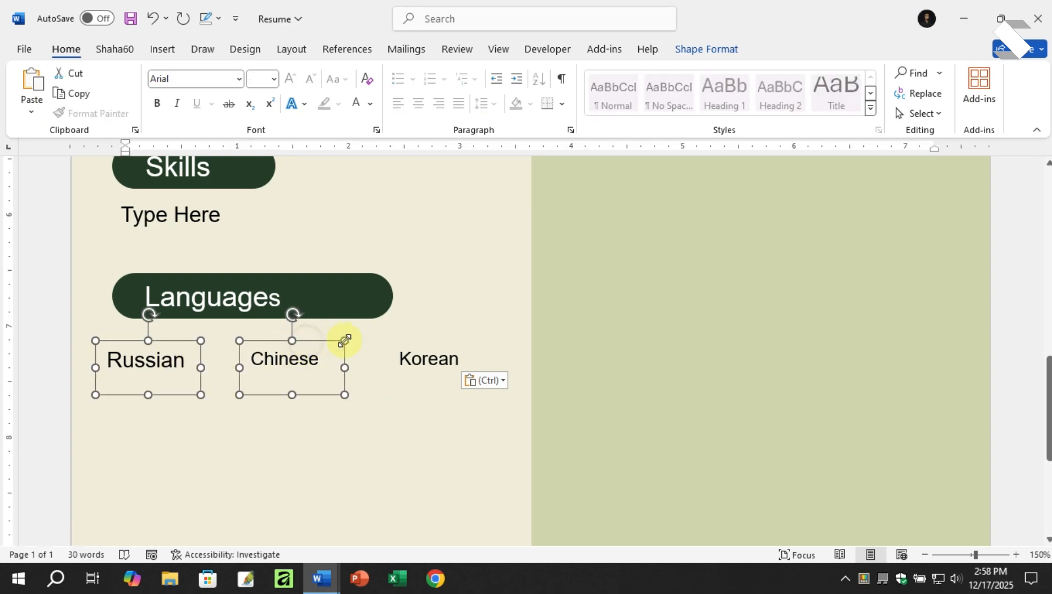
ctrl+click(428, 345)
click(711, 50)
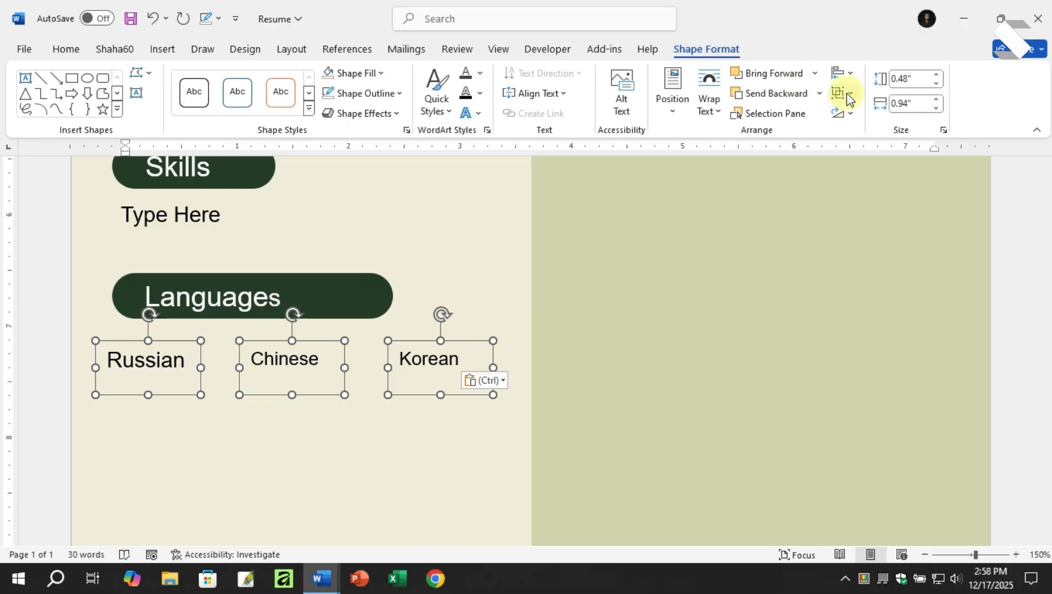
click(847, 77)
click(851, 232)
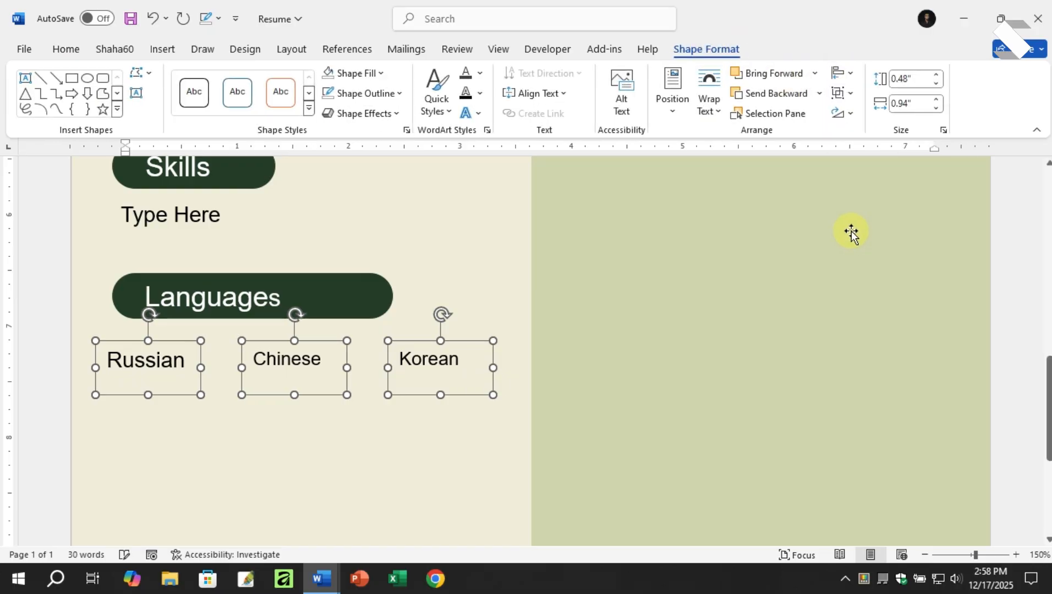
Step: Nudge the three language text boxes slightly right together and group them
key(Right)
key(Right)
key(Right)
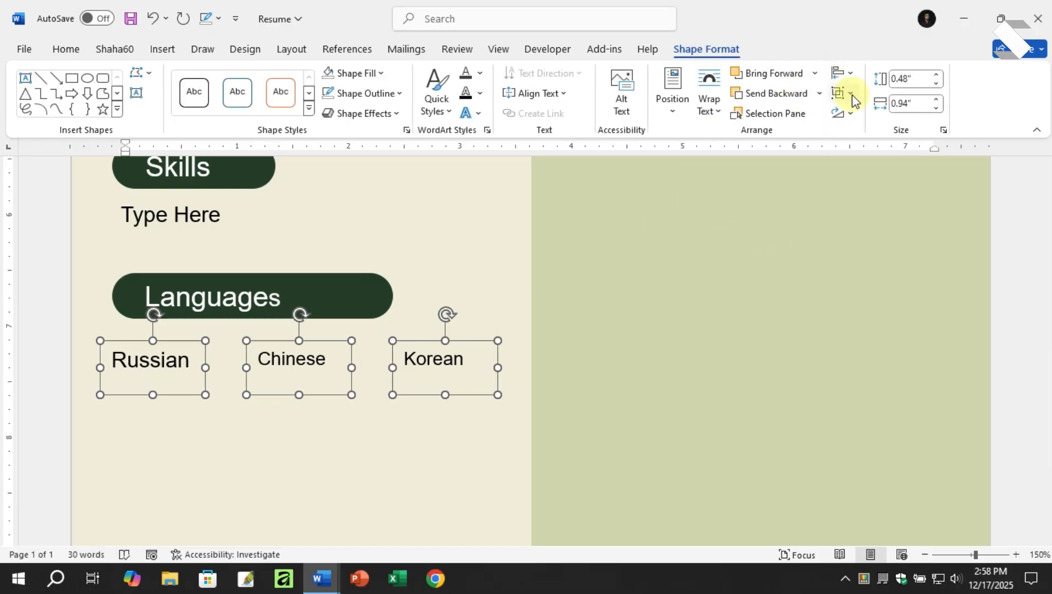
click(847, 93)
click(866, 115)
click(656, 265)
Step: Insert a block arc about 0.98" by 0.98" below the language names and make its band thinner
scroll(632, 269, down, 3)
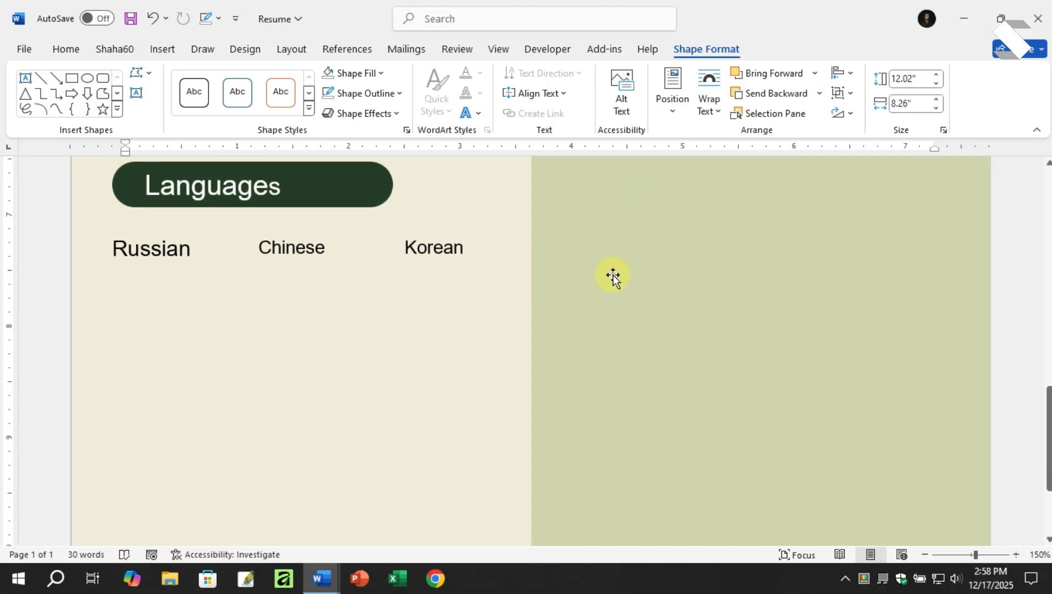
scroll(586, 269, down, 1)
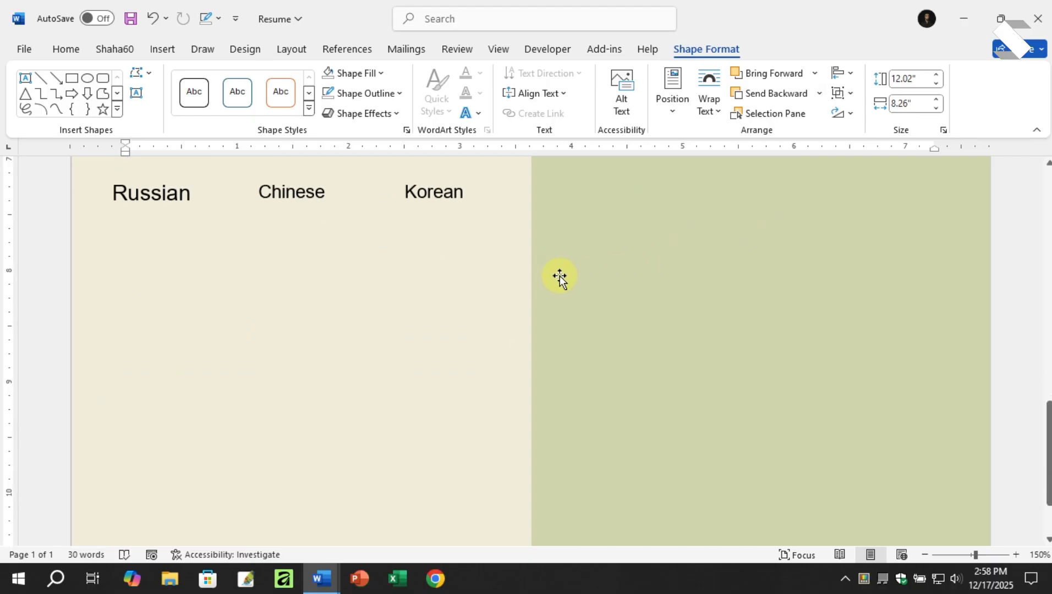
click(160, 50)
click(209, 74)
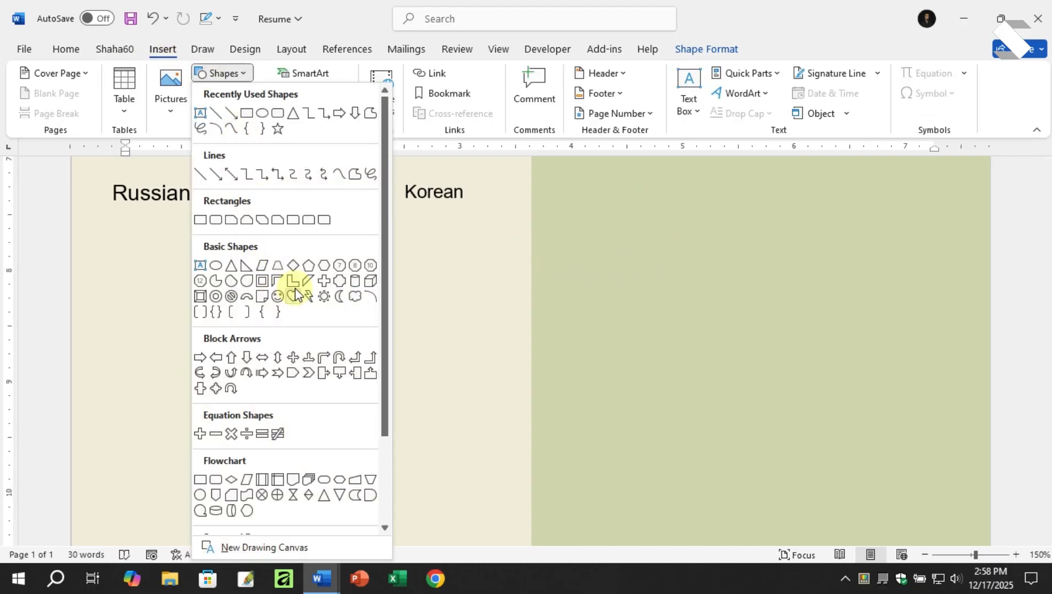
click(244, 297)
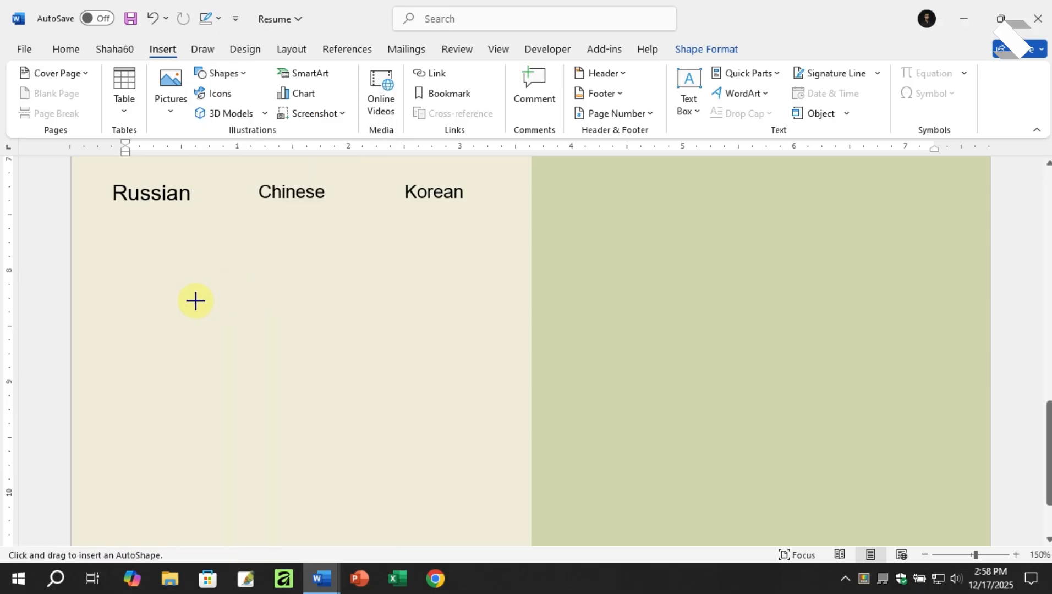
mouse_move(158, 279)
mouse_down()
mouse_move(228, 341)
mouse_move(282, 346)
mouse_move(266, 328)
mouse_up()
drag(267, 328, 253, 338)
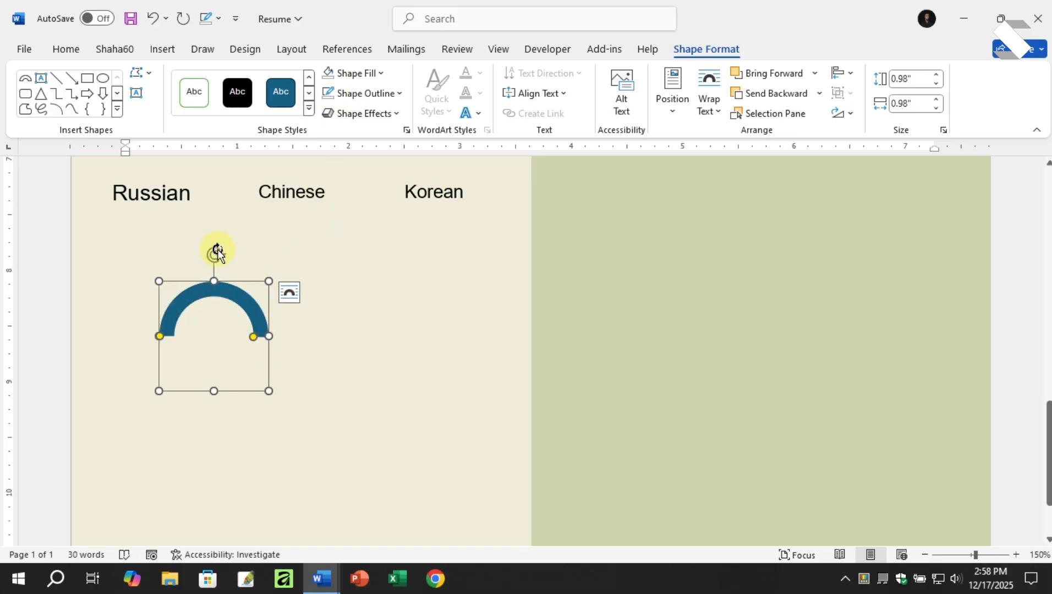
Step: Duplicate the block arc and align both arcs by center and middle so they overlap exactly
drag(223, 295, 250, 282)
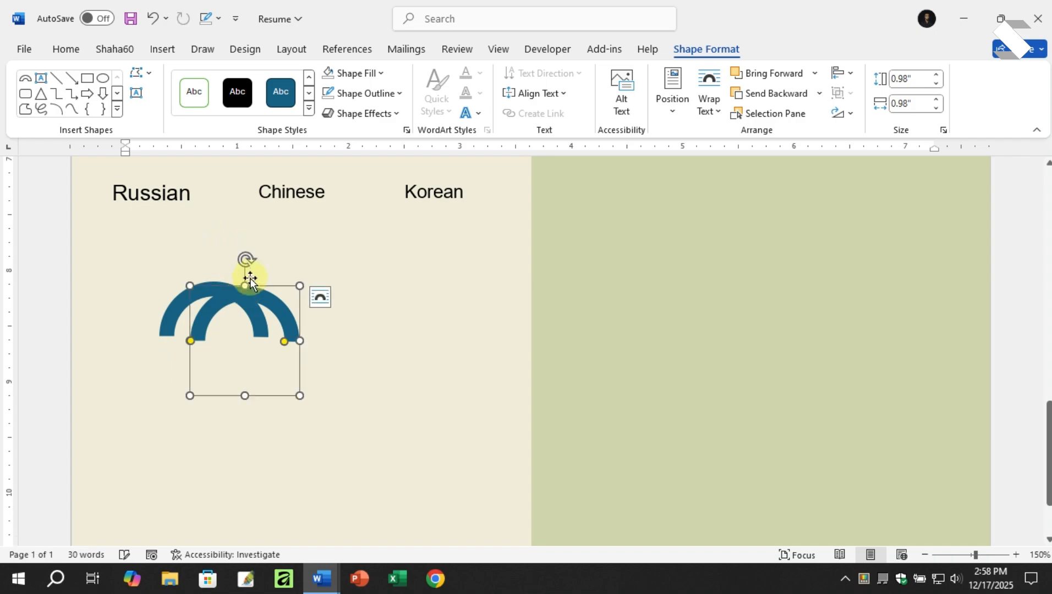
ctrl+click(205, 304)
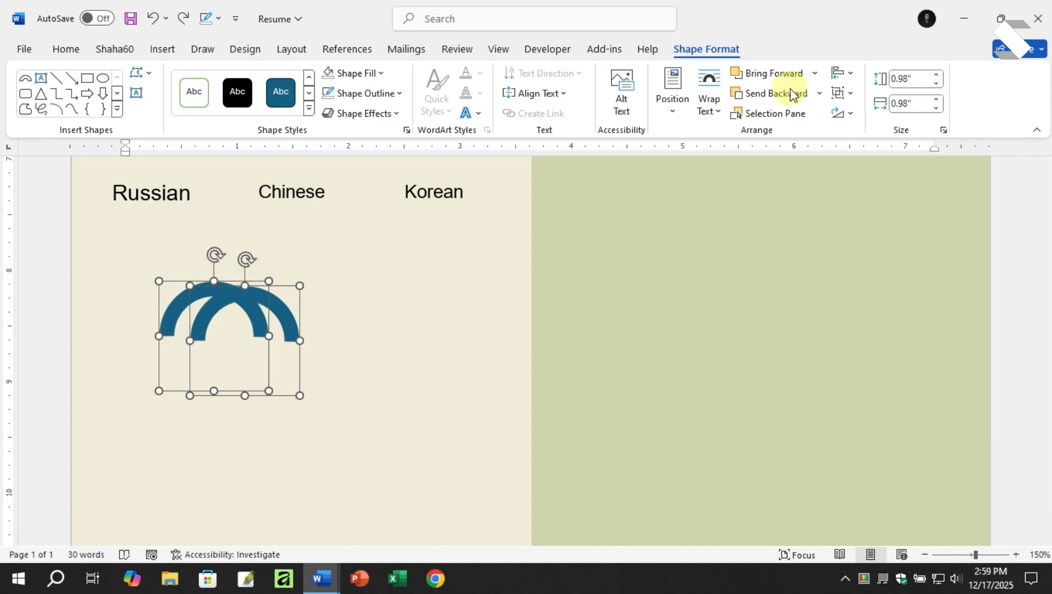
click(839, 73)
click(855, 116)
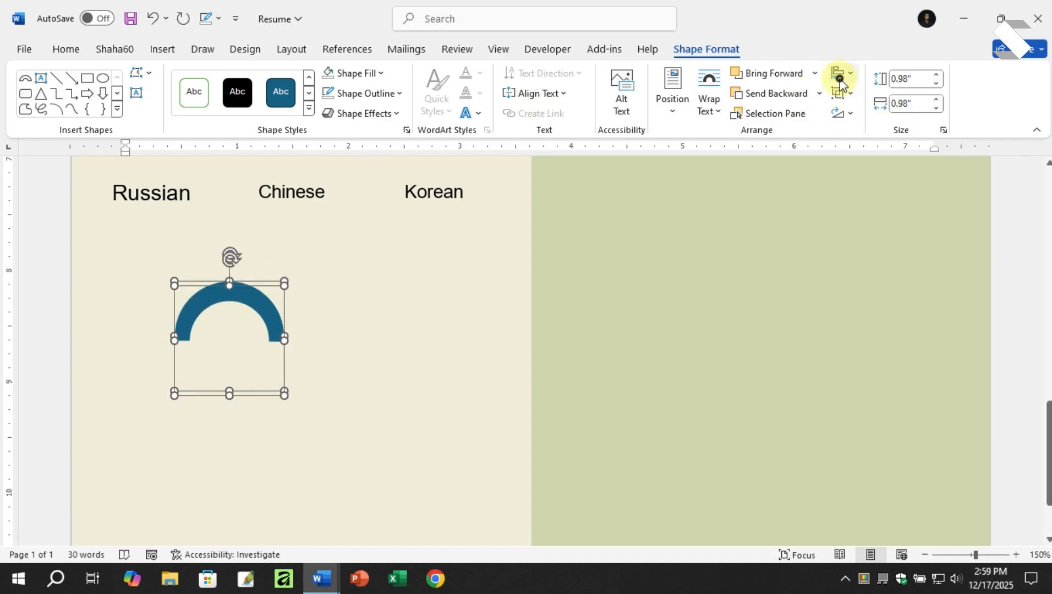
click(839, 73)
click(852, 182)
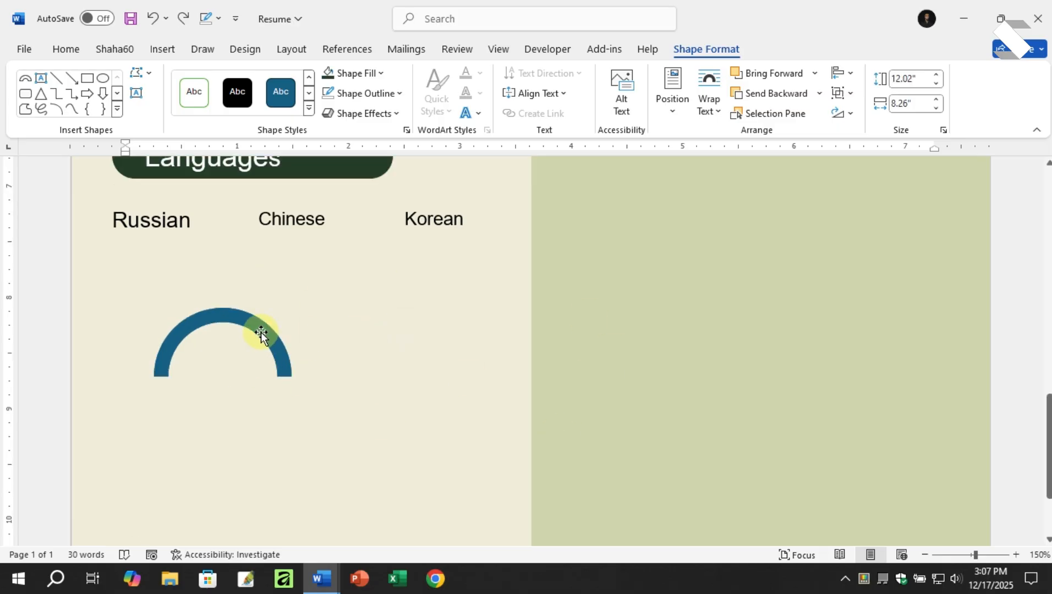
Step: Fill the block arc below the language names with the headings' dark green
click(261, 334)
click(328, 77)
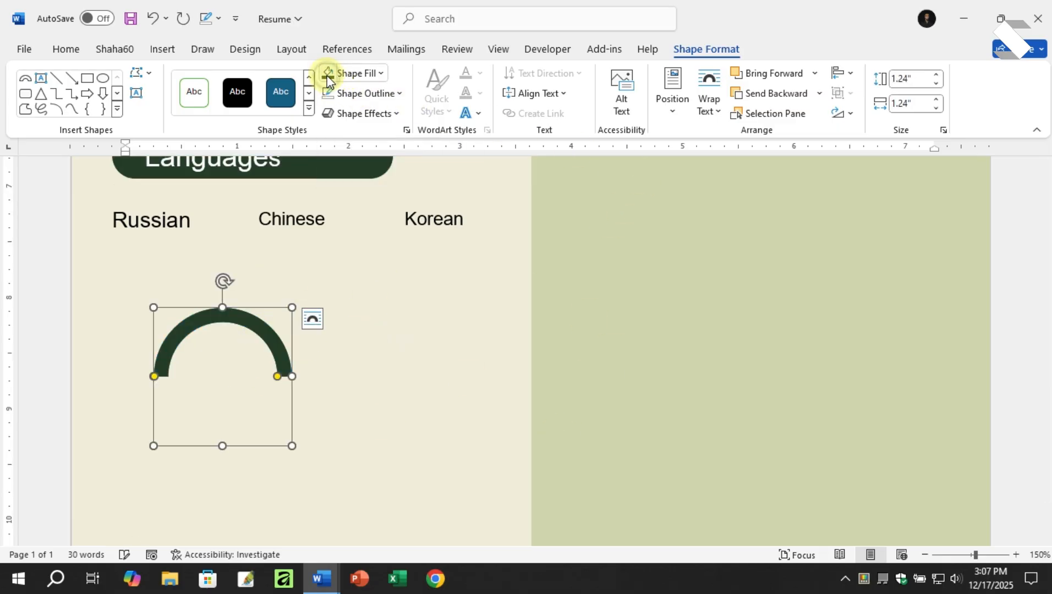
Step: Flip the dark green block arc vertically and fill the upper arc with the page background's light green
click(846, 115)
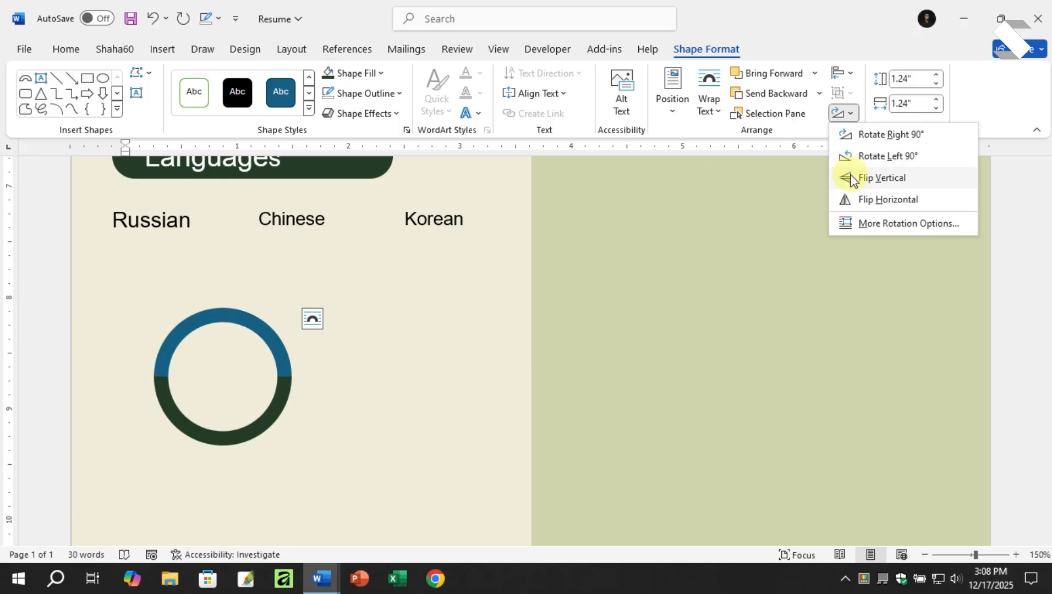
click(852, 173)
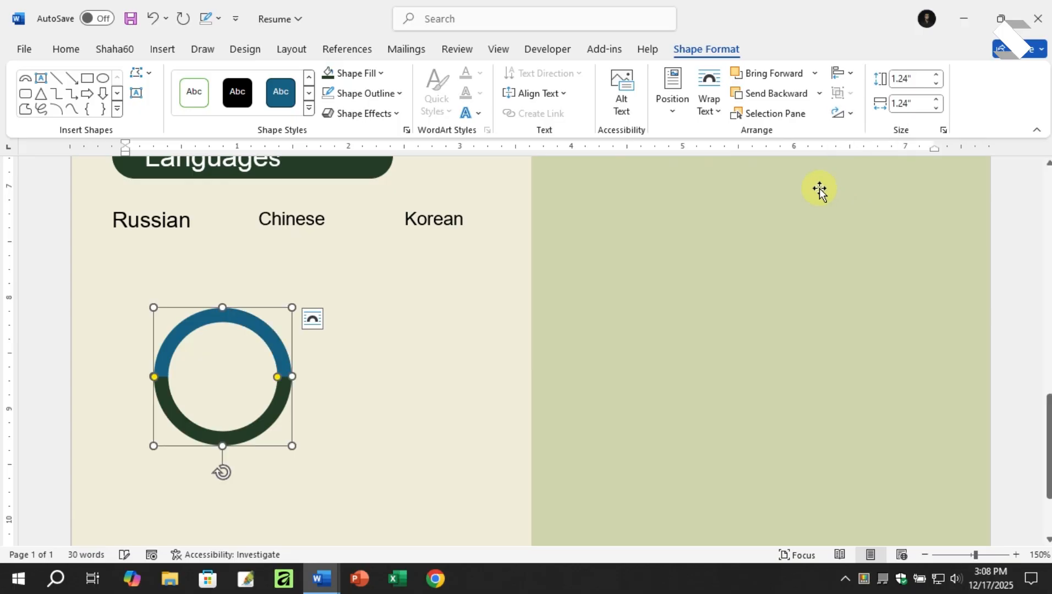
click(265, 331)
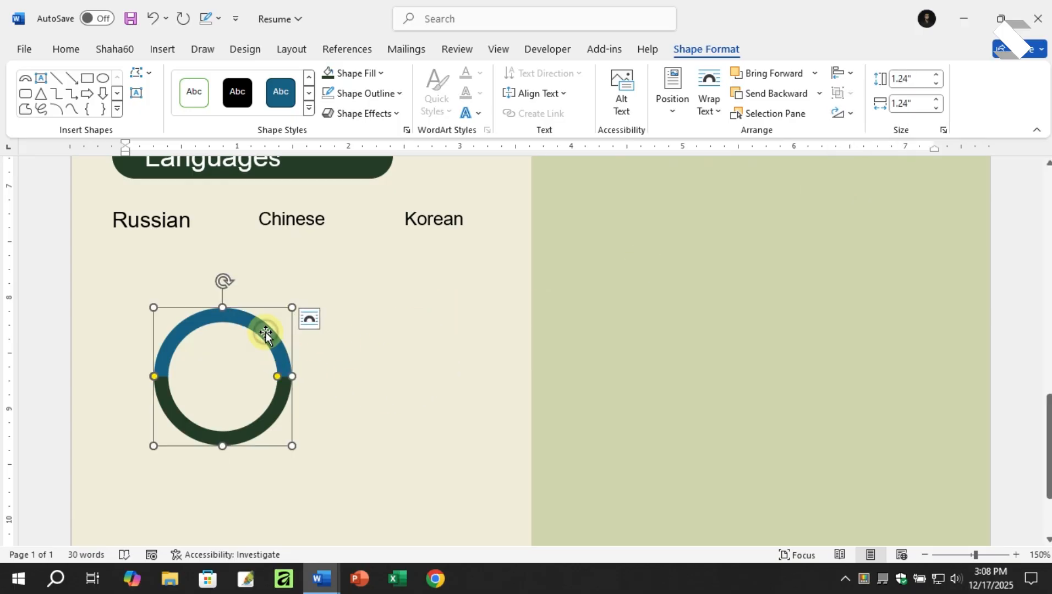
click(366, 76)
click(337, 262)
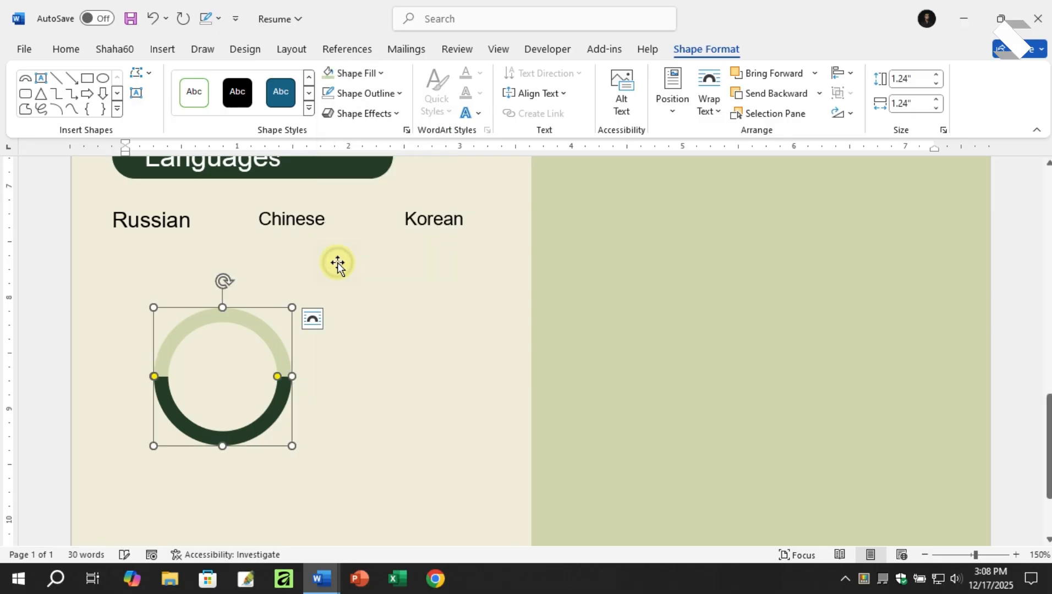
Step: Rotate the dark green arc a quarter turn clockwise from the top and lengthen it to cover three quarters of the ring
click(334, 398)
click(284, 403)
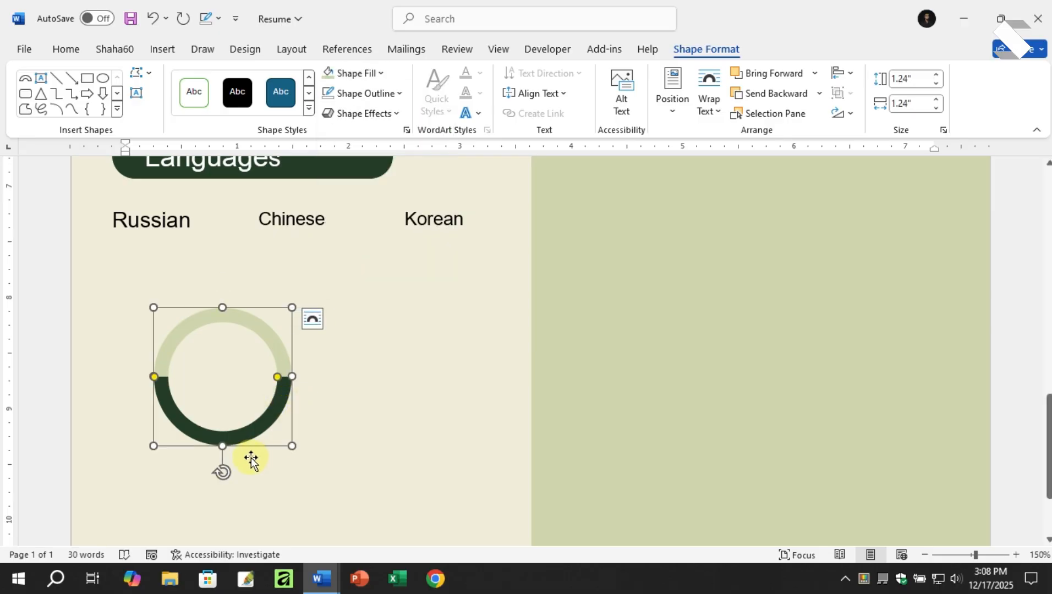
drag(223, 472, 311, 381)
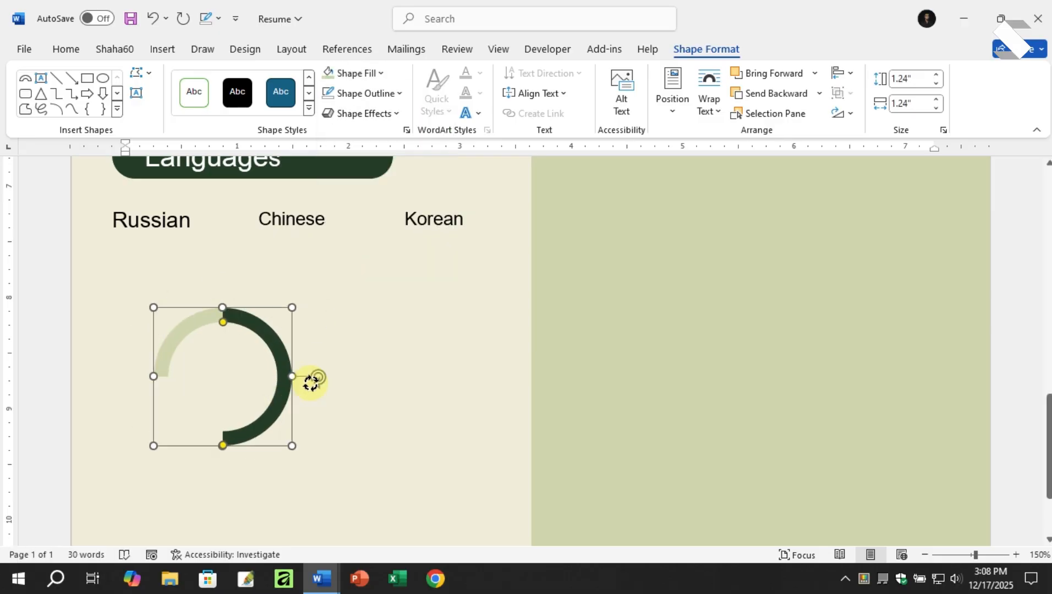
drag(223, 446, 193, 431)
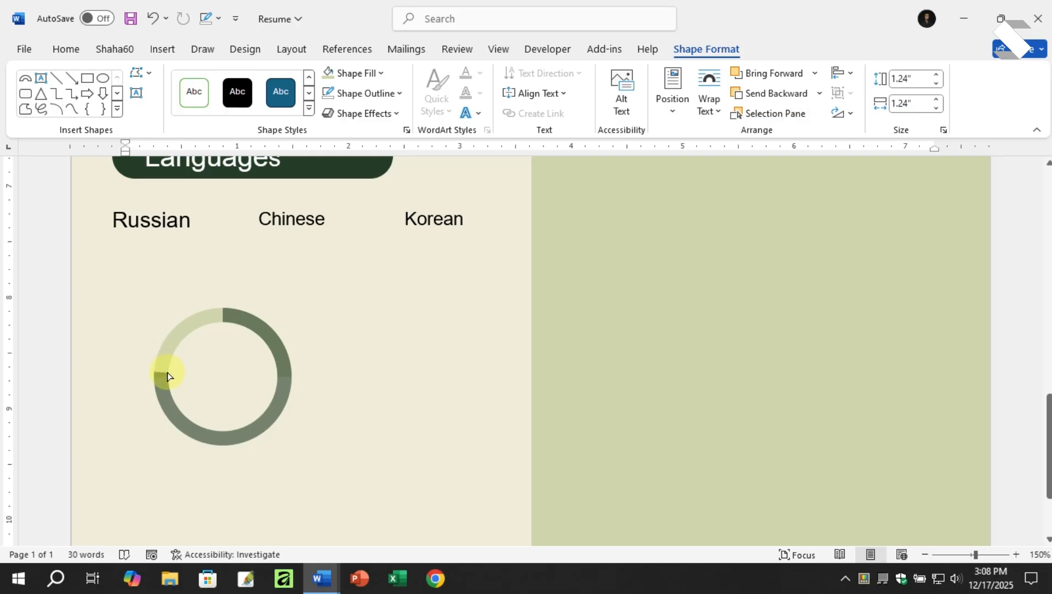
drag(164, 380, 164, 379)
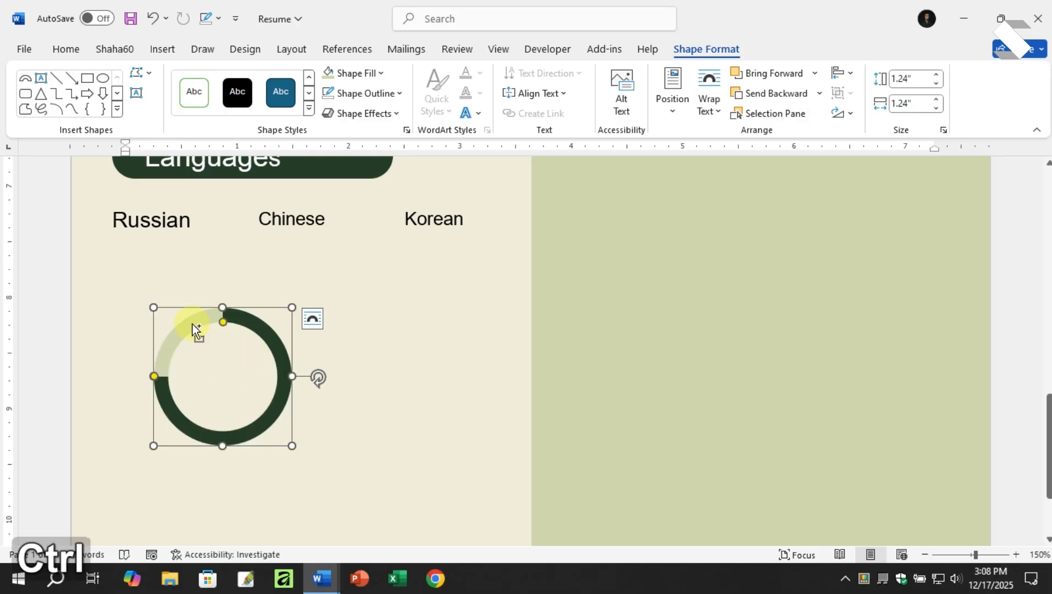
Step: Group the two arcs and shrink the ring to about 0.88" by 0.88", placing it below Russian
click(366, 331)
click(267, 333)
ctrl+click(183, 333)
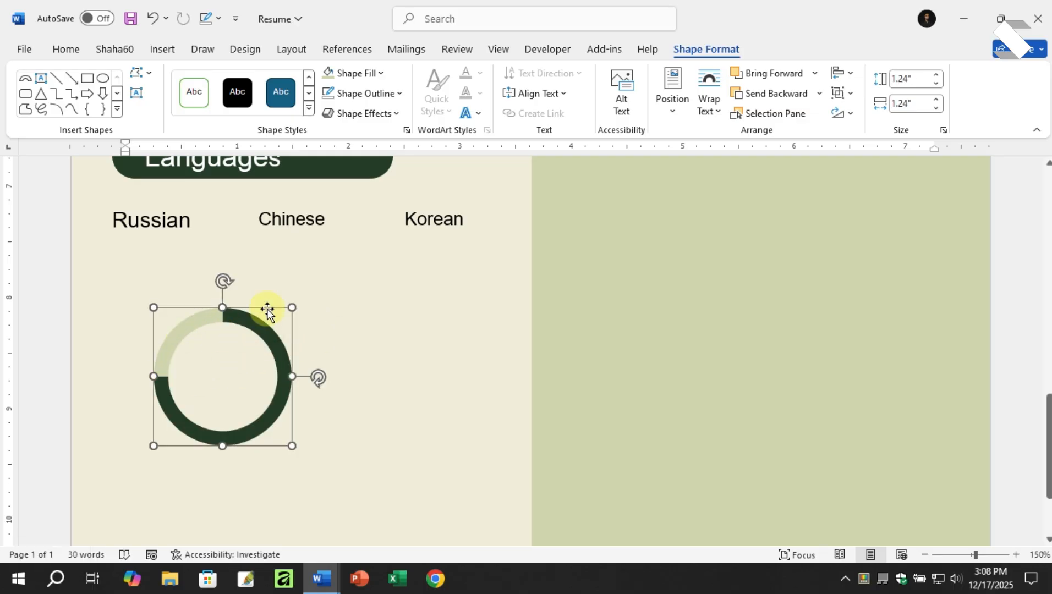
click(837, 118)
click(867, 113)
click(369, 404)
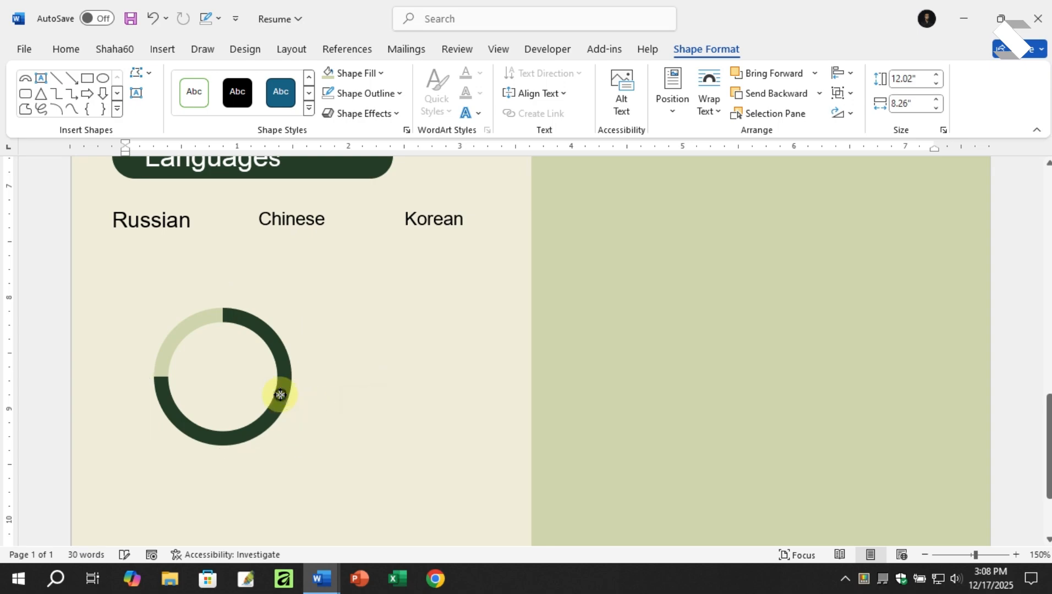
click(277, 394)
drag(297, 452, 183, 333)
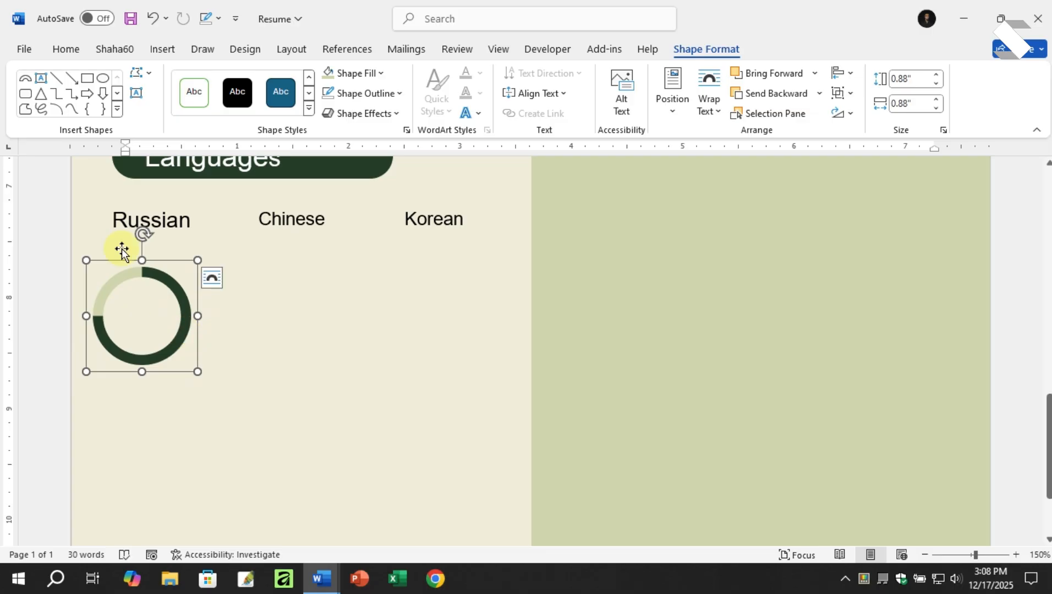
Step: Draw a text box about 0.38" high and 0.44" wide inside the ring, without fill or outline
drag(120, 300, 166, 338)
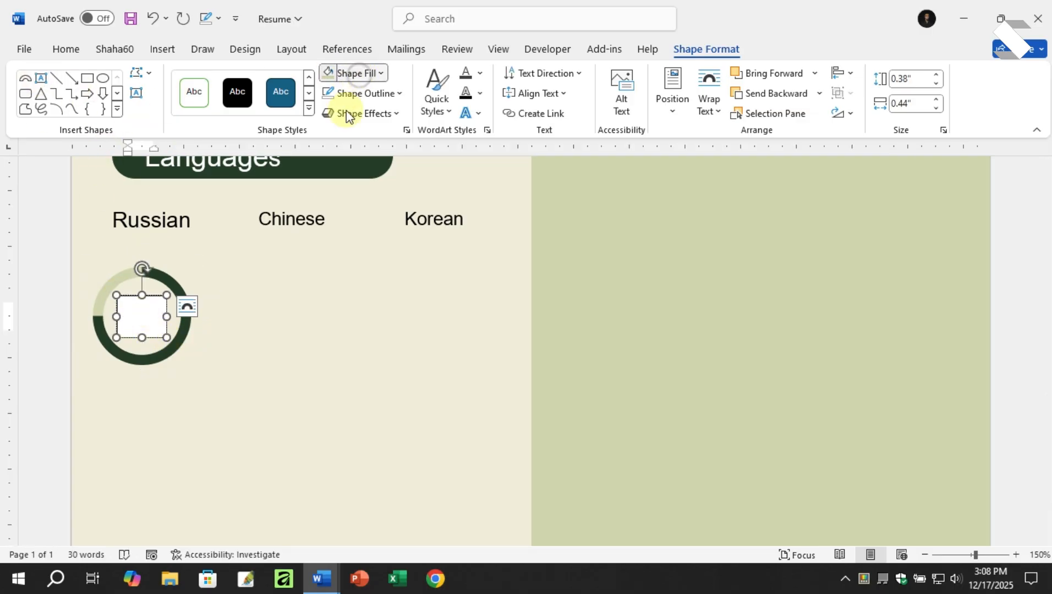
click(352, 263)
click(366, 93)
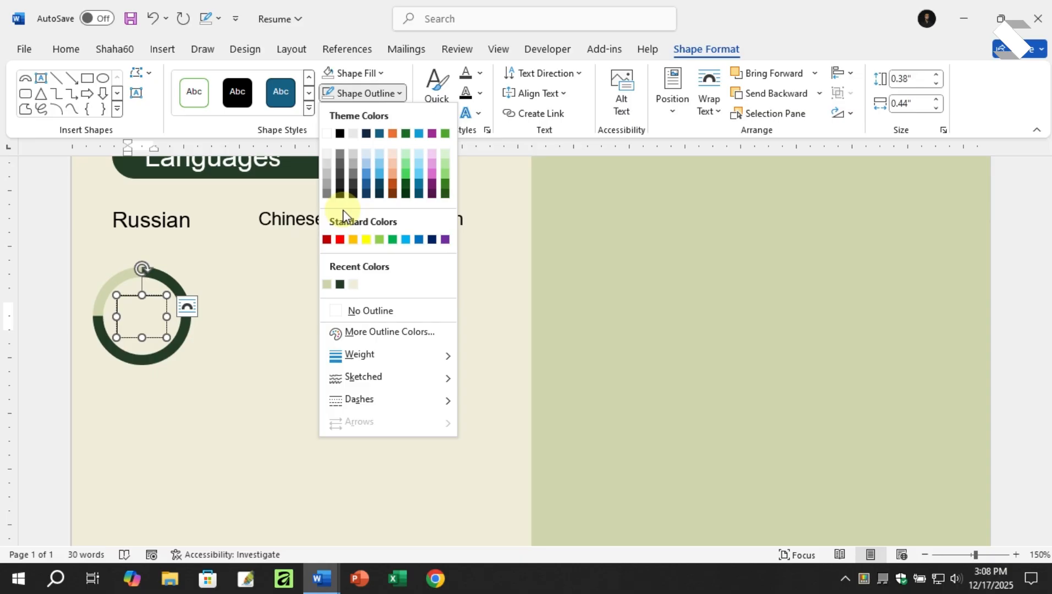
click(352, 312)
Step: Enter 94% in the text box inside the ring and widen the box to about 0.58"
text(94)
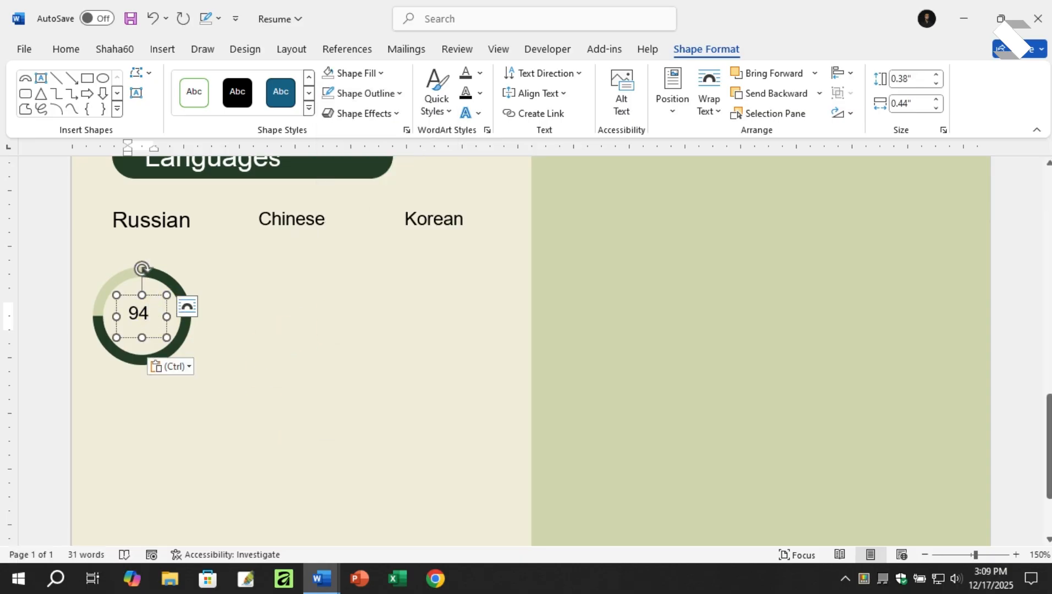
text(%)
drag(167, 314, 171, 314)
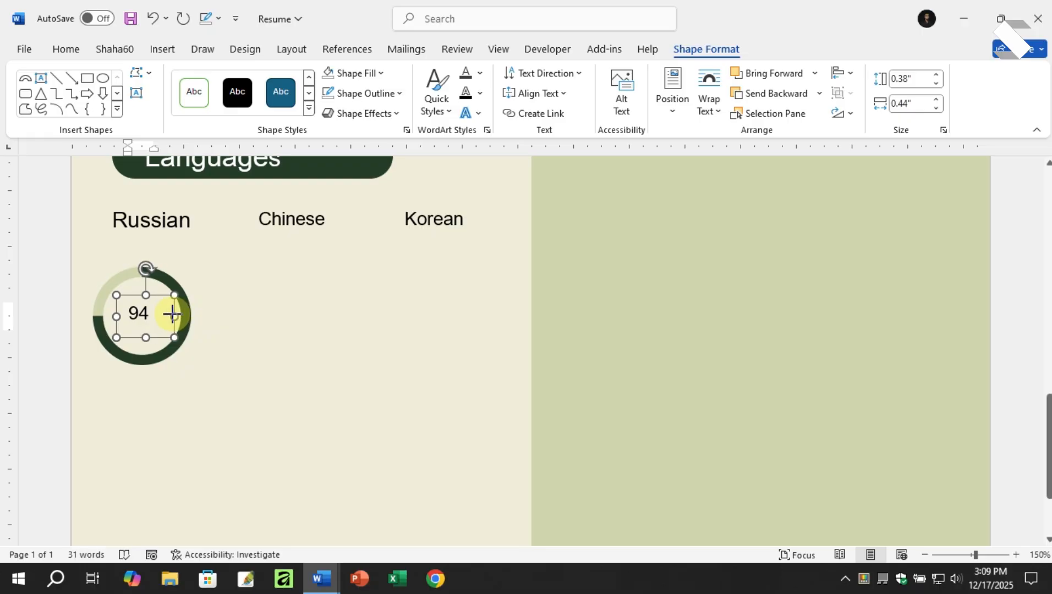
Step: Align the 94% text box with the ring by center and middle
ctrl+click(121, 273)
click(840, 72)
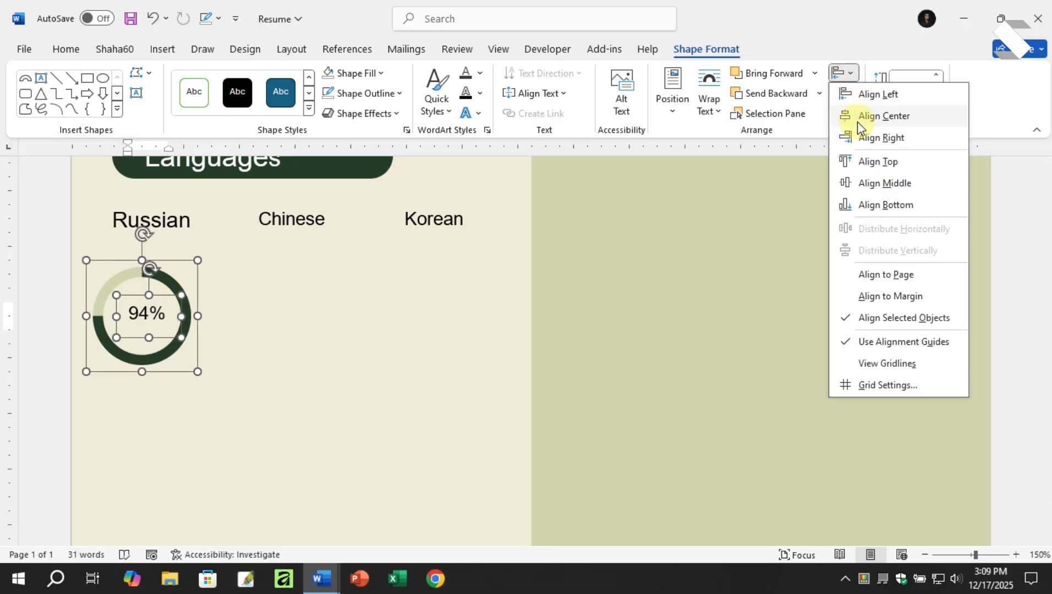
click(874, 183)
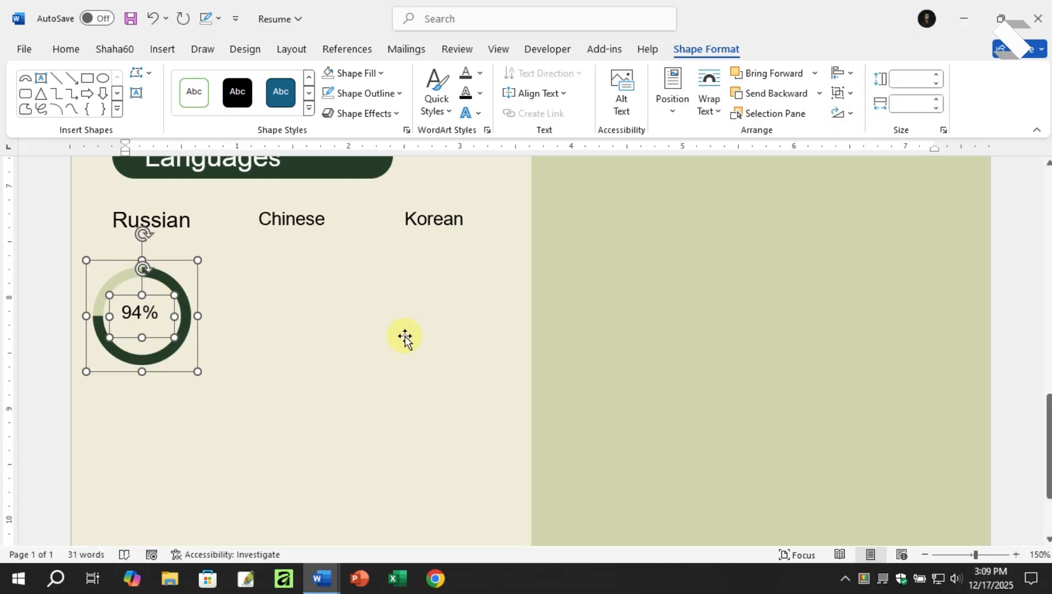
click(370, 323)
Step: Group the 94% text box with the ring around it
click(148, 310)
ctrl+click(192, 302)
click(841, 73)
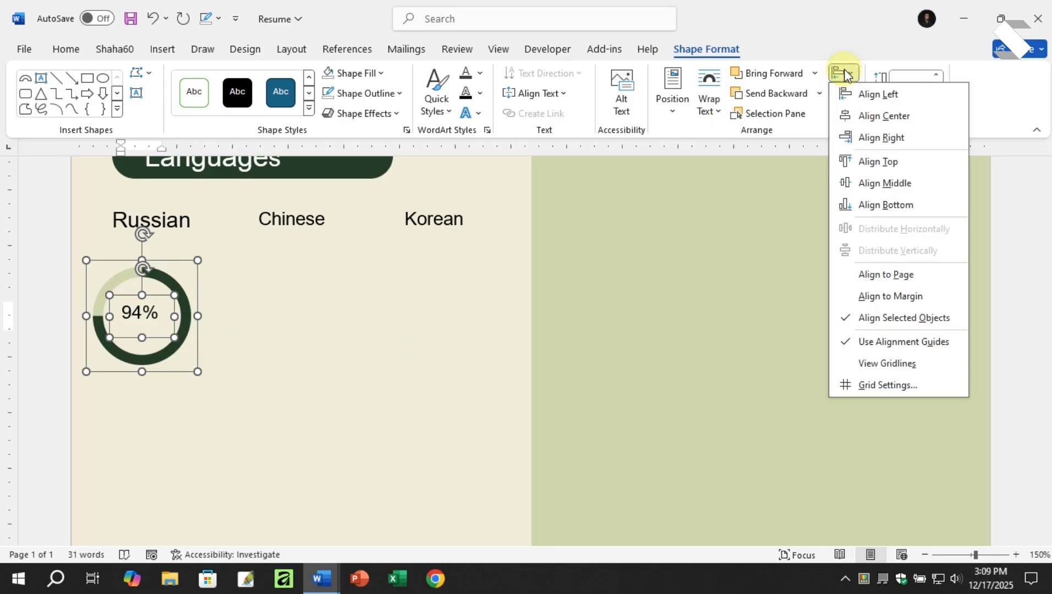
click(841, 92)
click(862, 116)
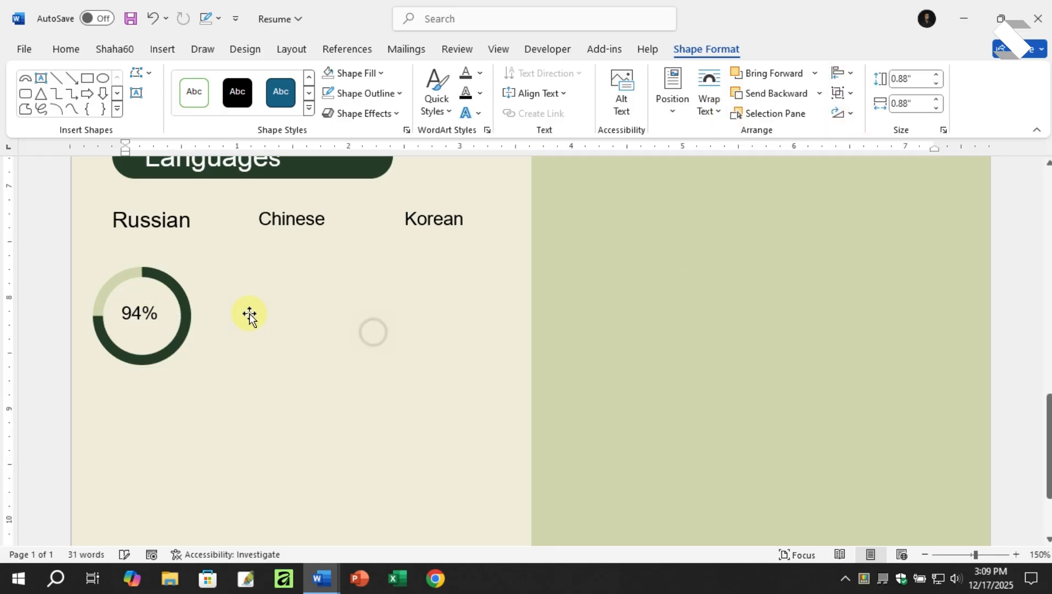
Step: Duplicate the 94% ring below Chinese and Korean, and nudge the ring below Russian to the right
ctrl+drag(180, 286, 451, 289)
click(168, 282)
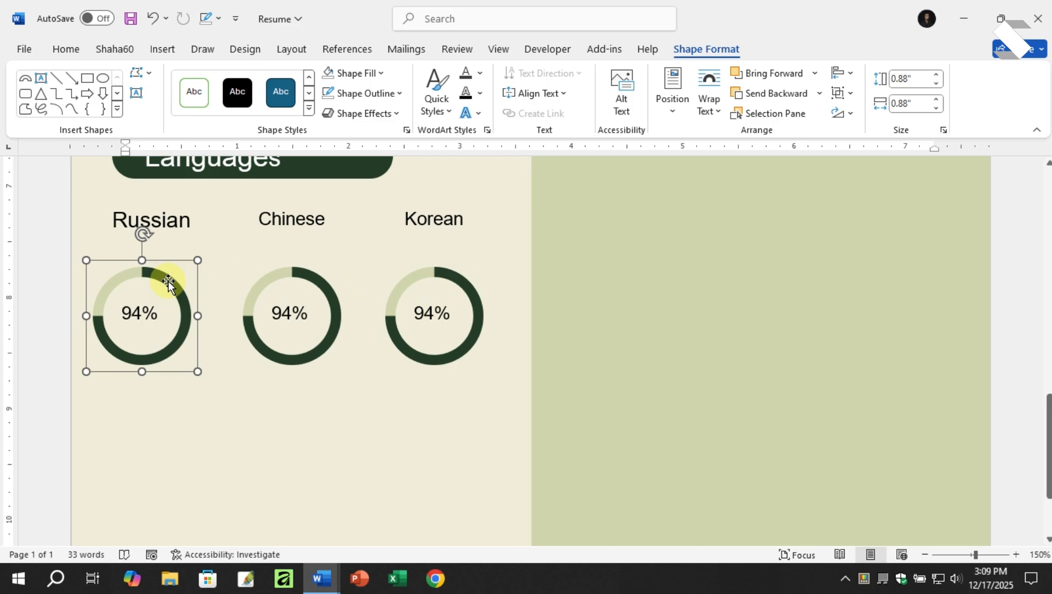
key(Right)
key(Right)
key(Right)
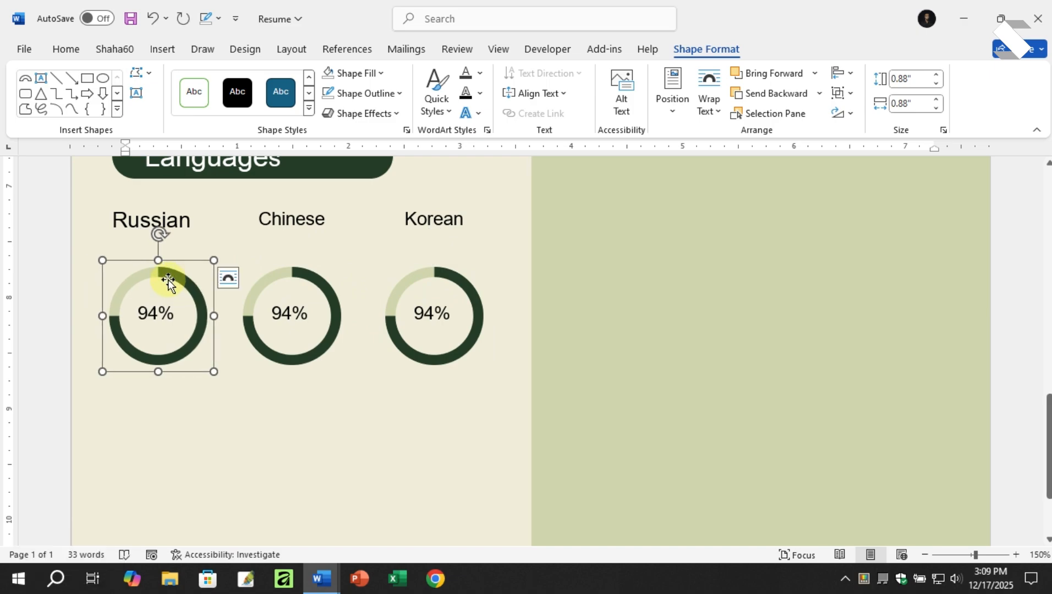
key(Right)
key(Right)
key(Right)
key(Right)
key(Right)
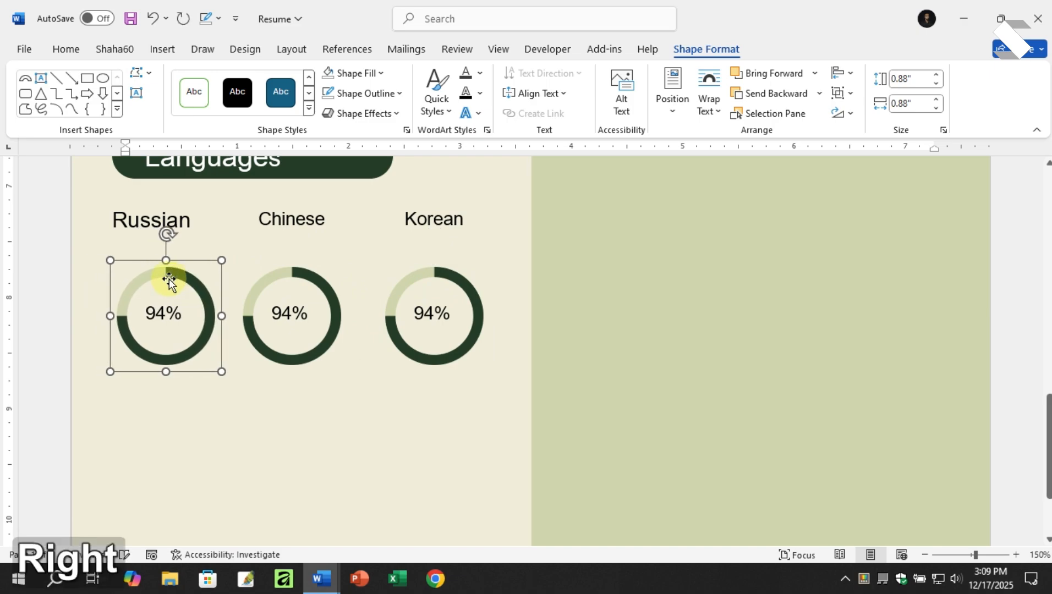
Step: Distribute the three percentage rings horizontally
ctrl+click(300, 277)
ctrl+click(422, 272)
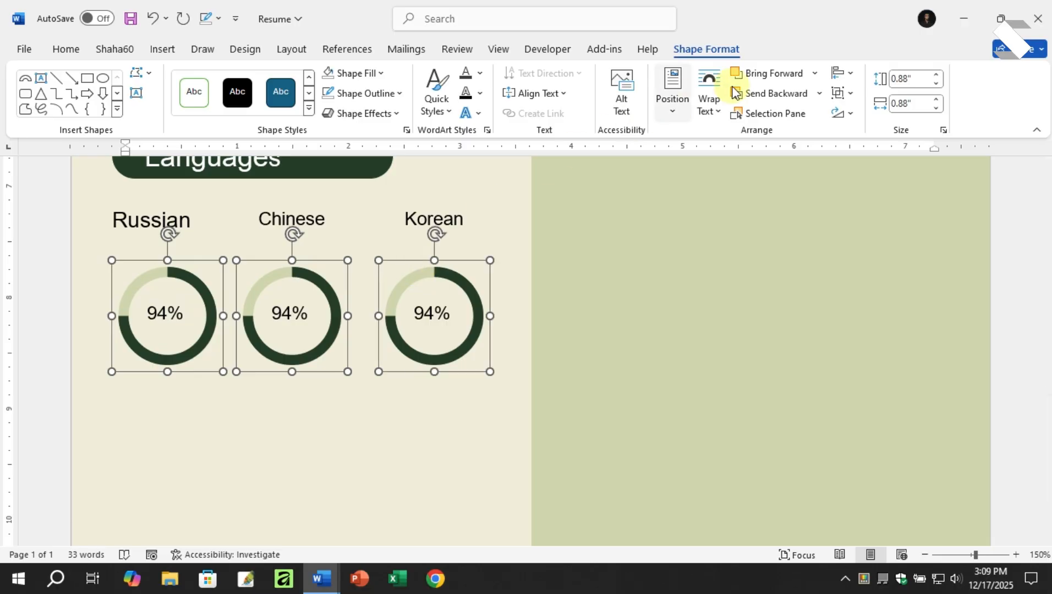
click(842, 73)
click(849, 231)
click(685, 287)
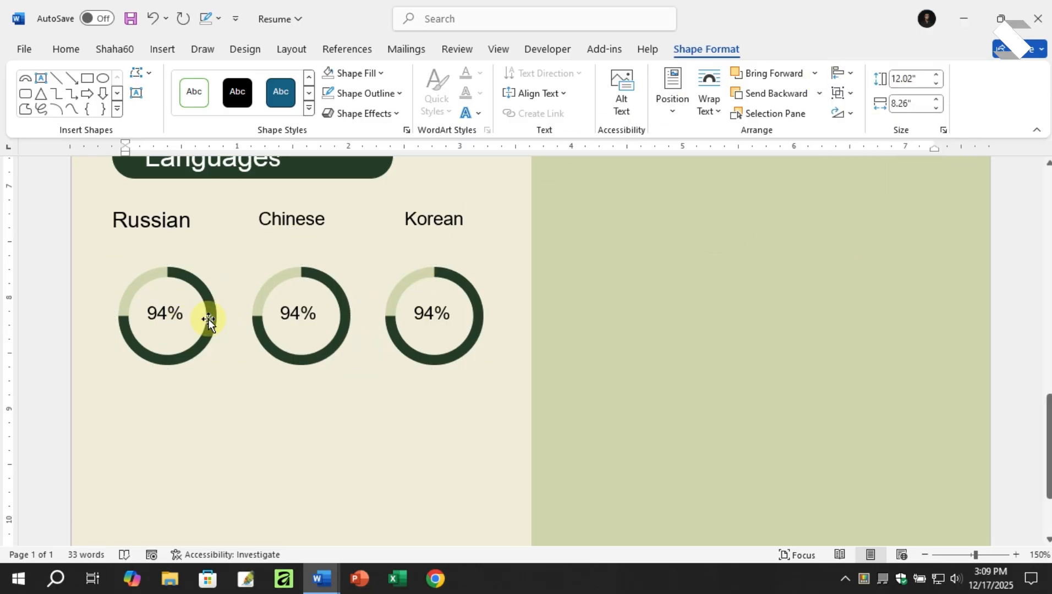
Step: Change the percentage in the ring below Chinese to 80%
double_click(304, 309)
drag(302, 309, 281, 312)
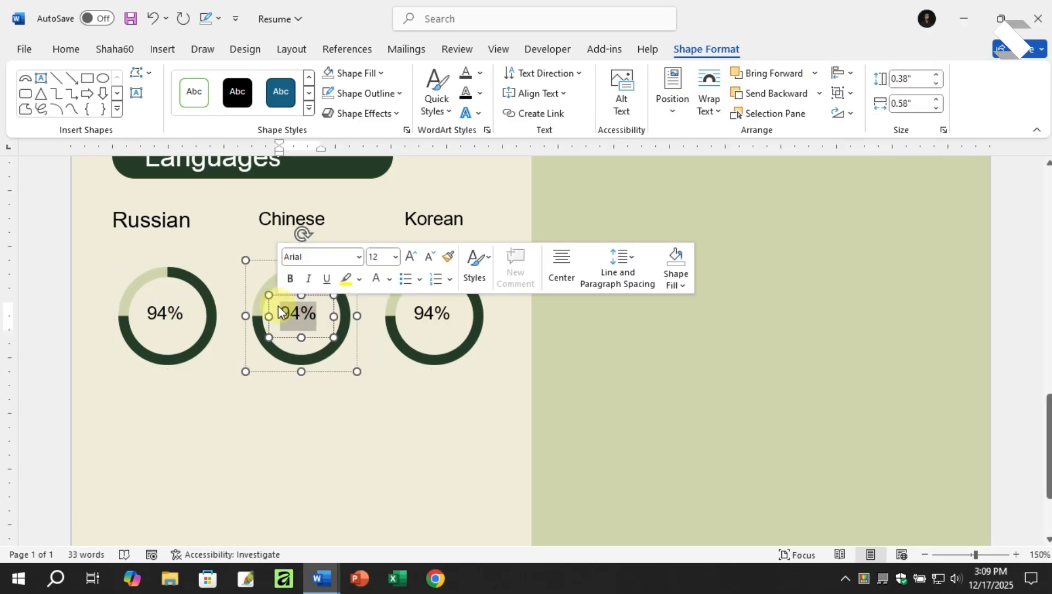
text(80%)
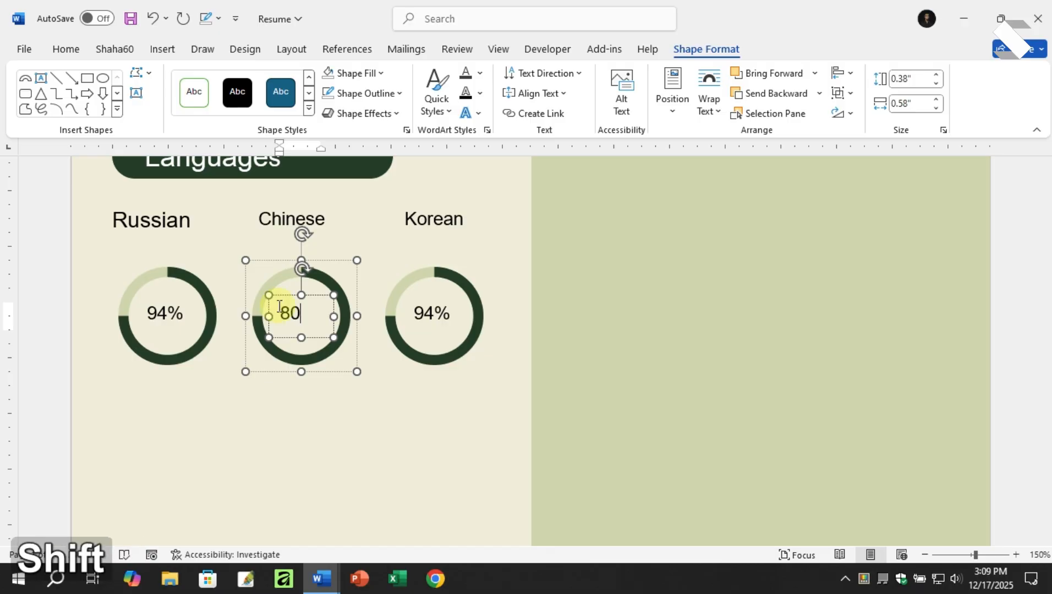
click(324, 408)
Step: Try to adjust the length of the dark green arc in the ring below Chinese
click(261, 330)
click(260, 333)
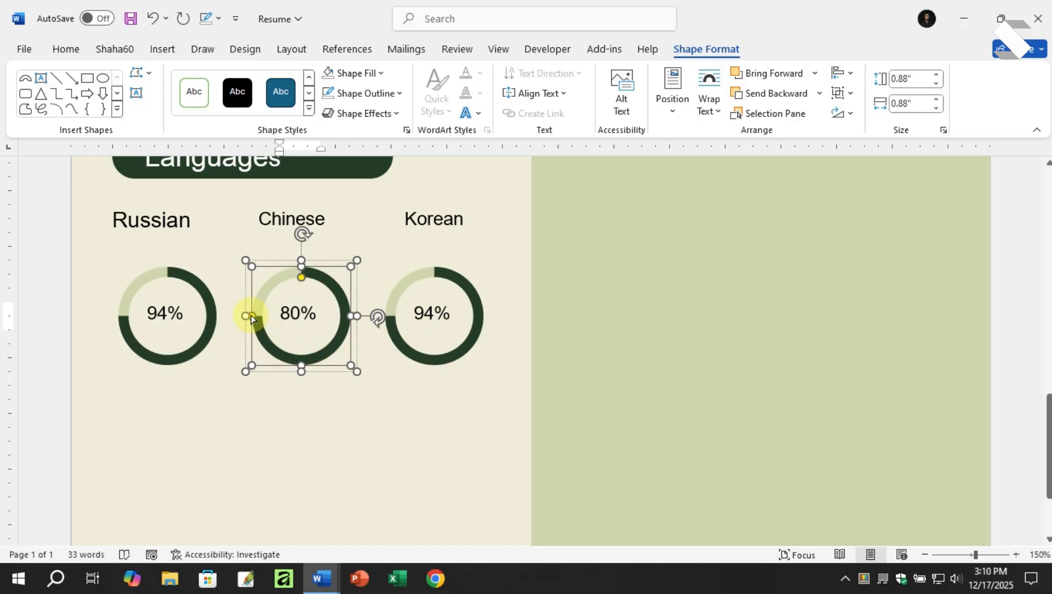
drag(251, 315, 250, 308)
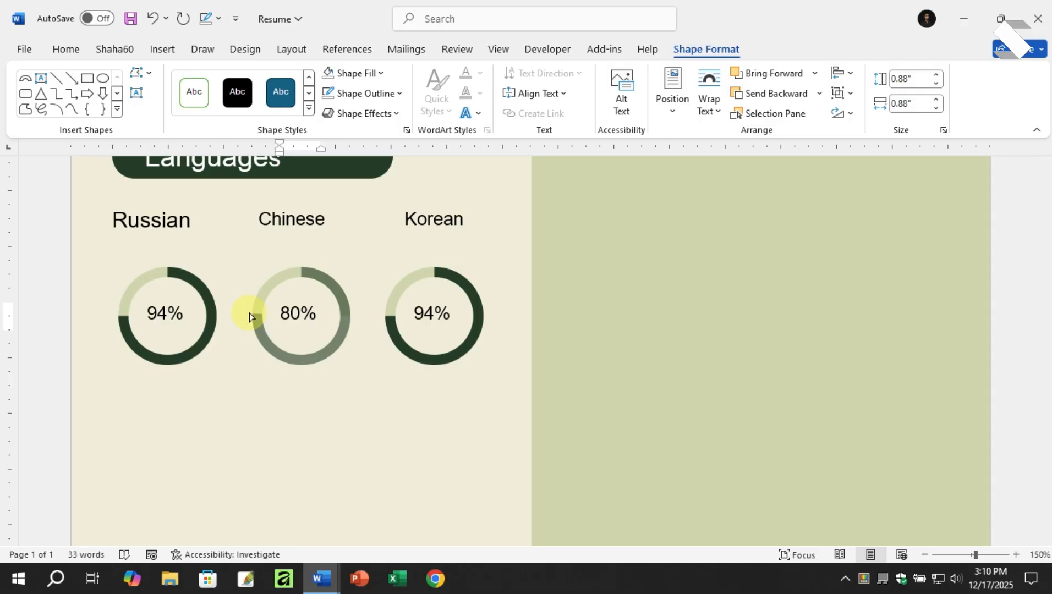
drag(250, 313, 249, 313)
key(ctrl+z)
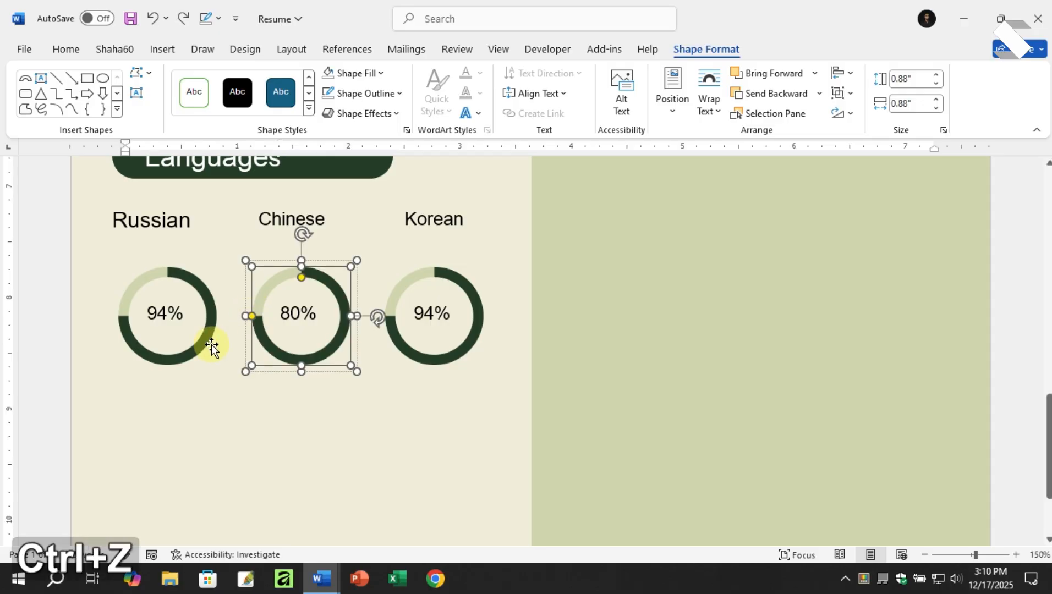
Step: Lengthen the dark green arcs in the Russian and Korean rings, and change the Korean percentage to 84%
click(126, 328)
click(122, 323)
drag(119, 315, 120, 293)
click(389, 316)
drag(389, 316, 378, 296)
click(125, 310)
click(124, 307)
drag(121, 294, 130, 282)
Step: Duplicate the skill percentage list below the language rings and replace its text with the phone number, website and address
ctrl+scroll(475, 418, down, 8)
drag(441, 219, 434, 473)
scroll(457, 401, down, 2)
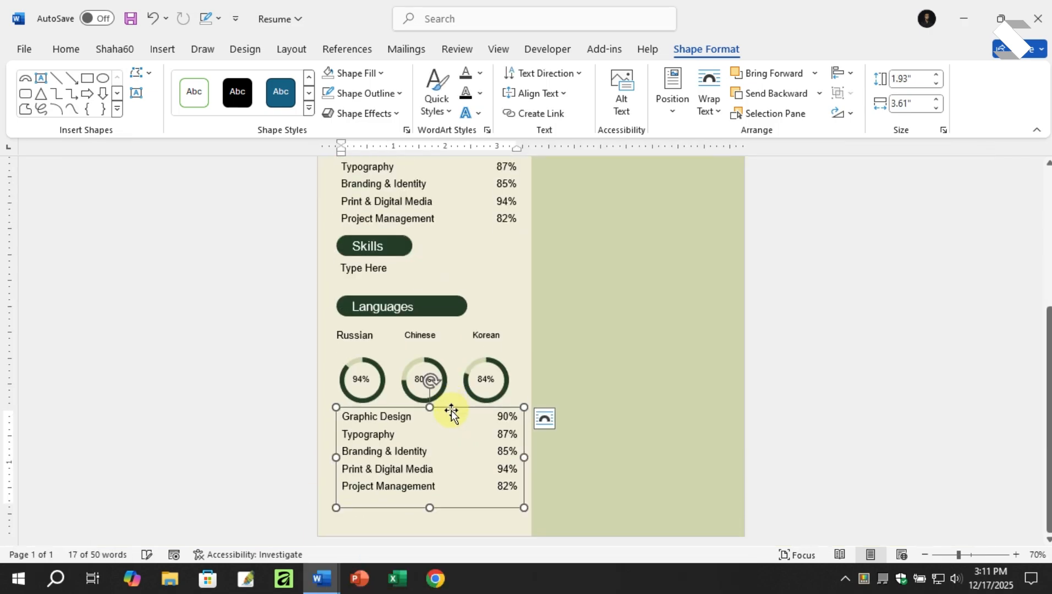
drag(451, 413, 448, 428)
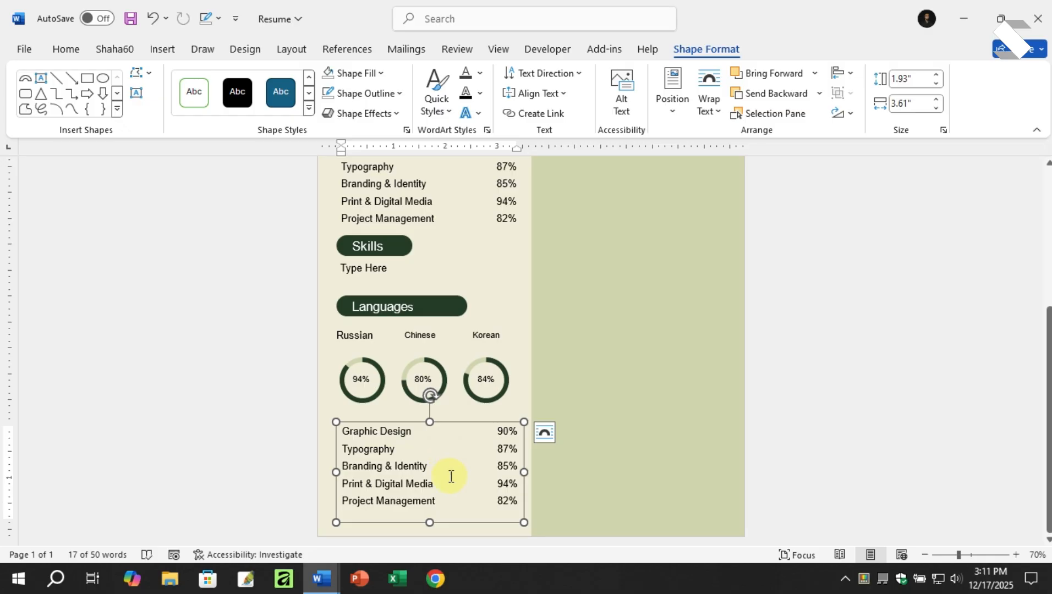
key(ctrl+v)
ctrl+scroll(451, 476, up, 6)
Step: Increase the line spacing of the contact details below the rings and set their font size to 14
drag(334, 423, 183, 277)
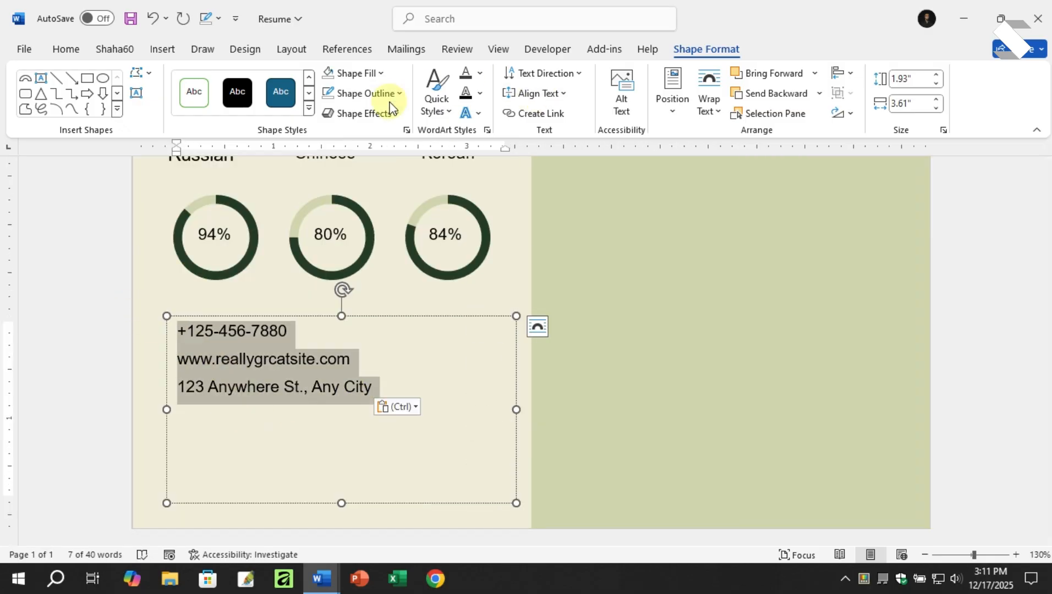
click(59, 49)
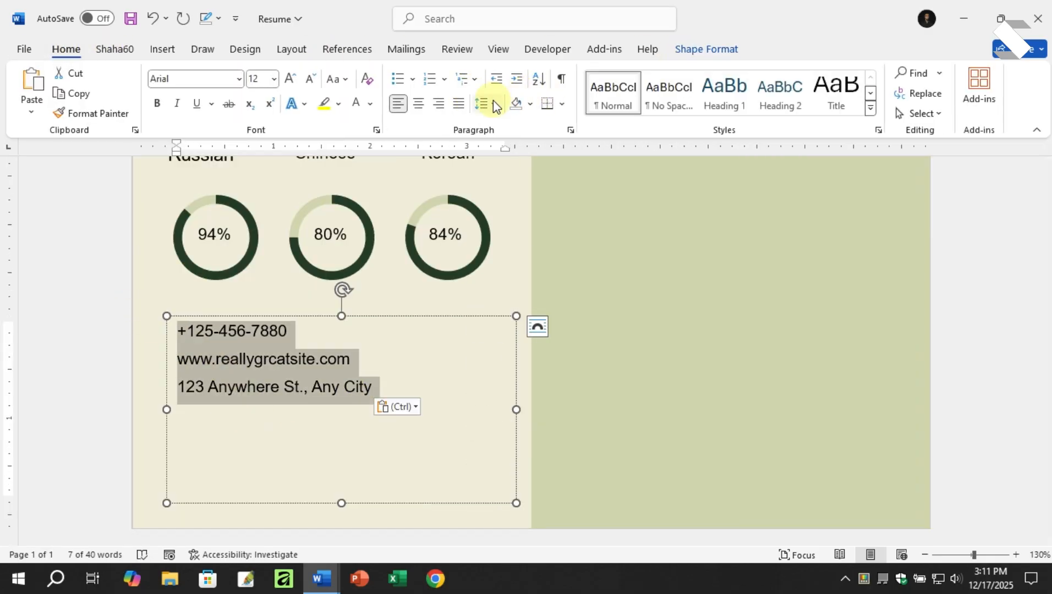
click(495, 104)
click(520, 198)
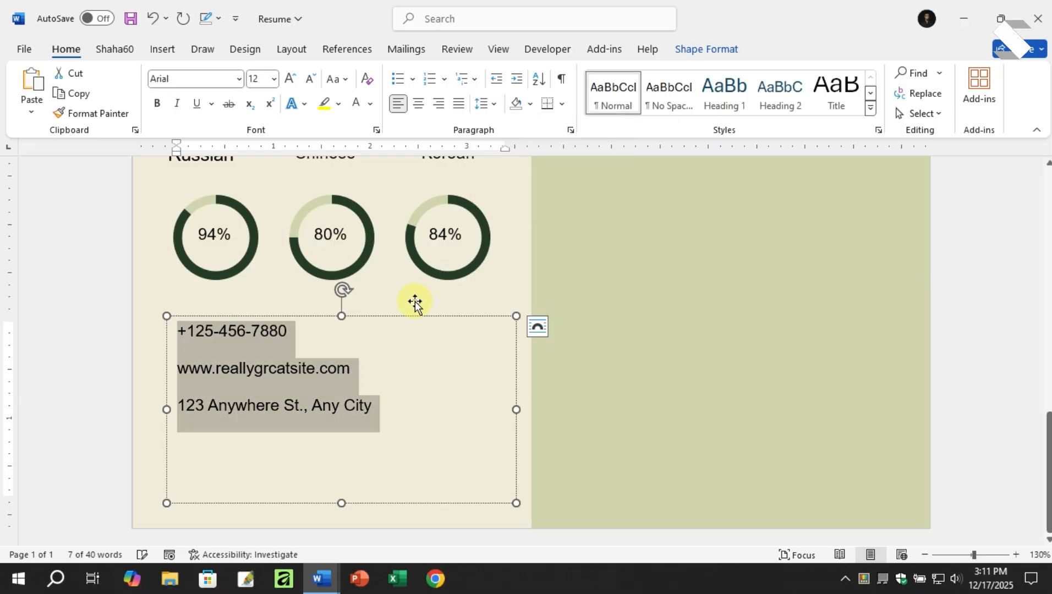
click(291, 81)
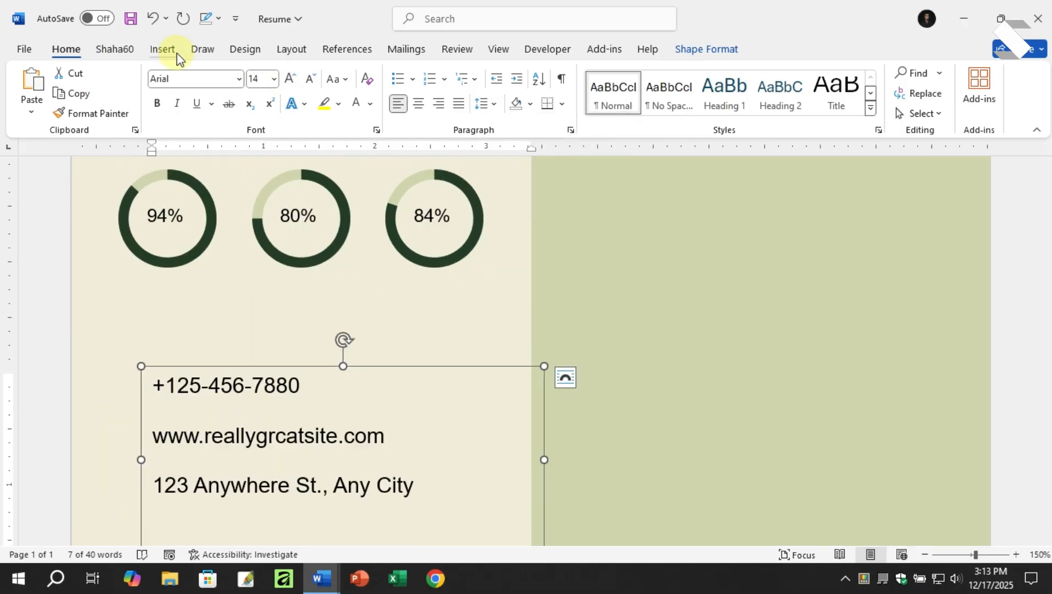
Step: Insert the ringing-phone stock icon found by searching the icon library for "phone"
click(170, 50)
click(220, 95)
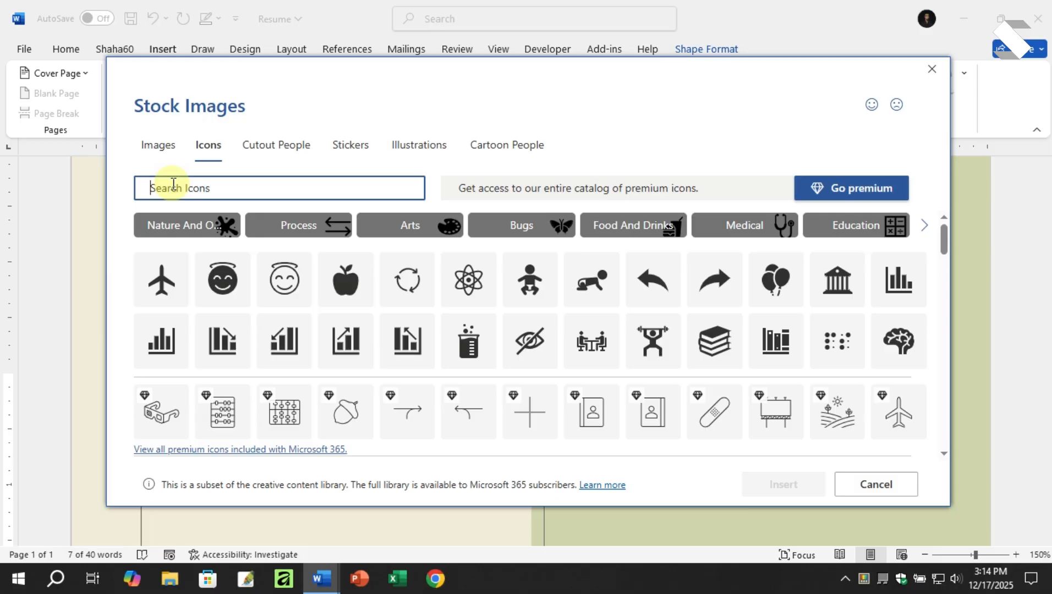
text(phon)
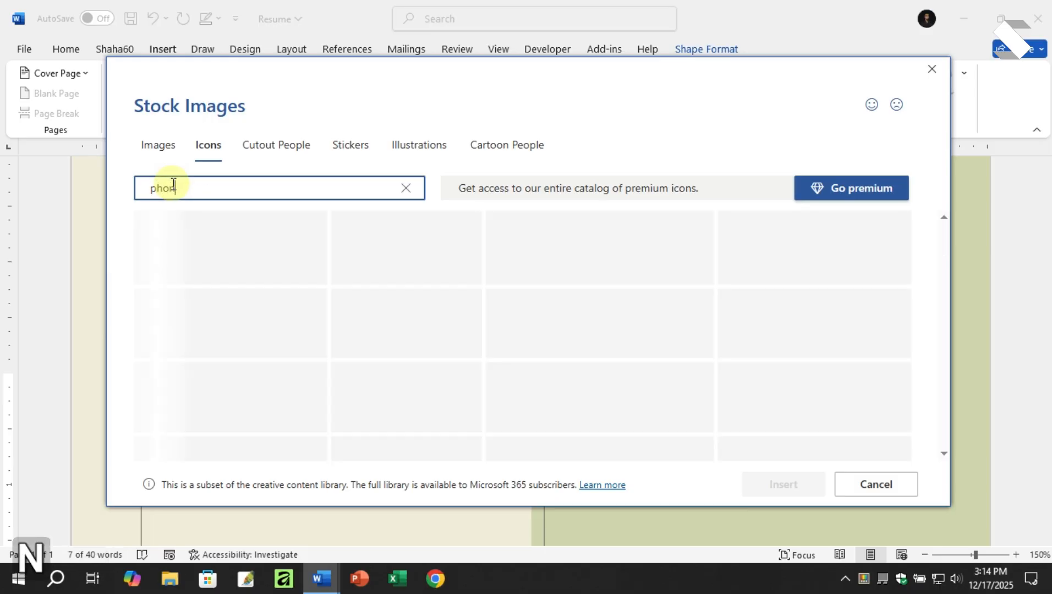
text(e)
click(158, 237)
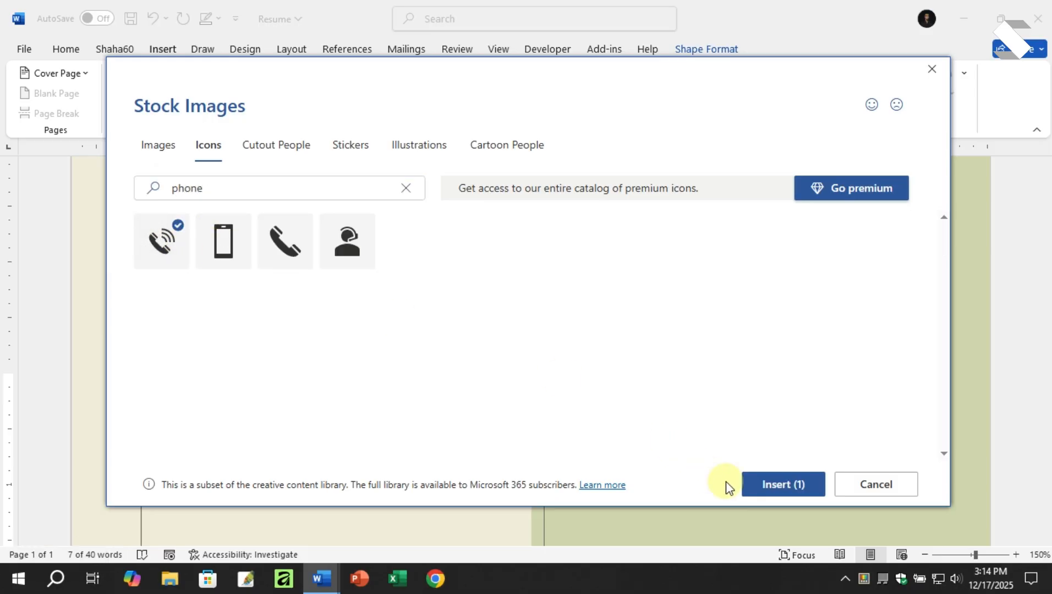
click(754, 491)
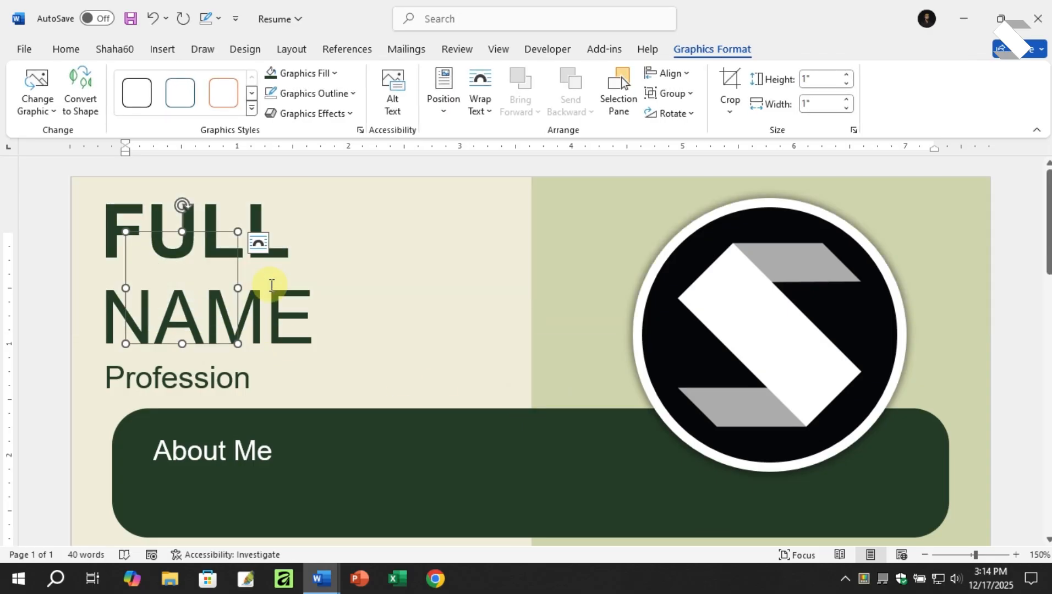
Step: Set the phone icon's text wrapping to In Front of Text and fill it with the recent dark green
ctrl+scroll(277, 281, down, 3)
ctrl+scroll(285, 275, down, 3)
click(434, 197)
click(548, 341)
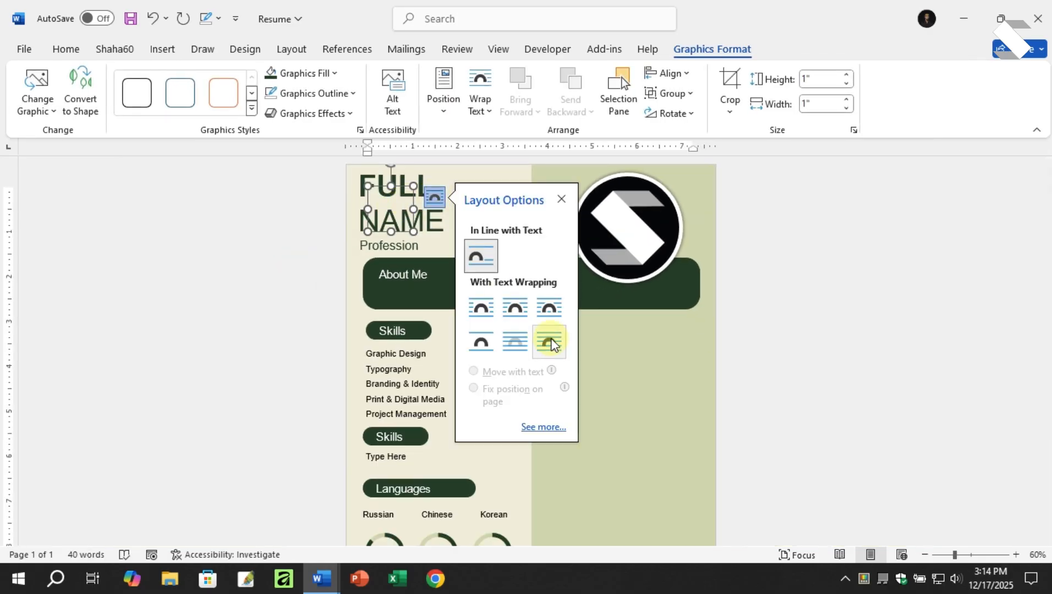
click(301, 73)
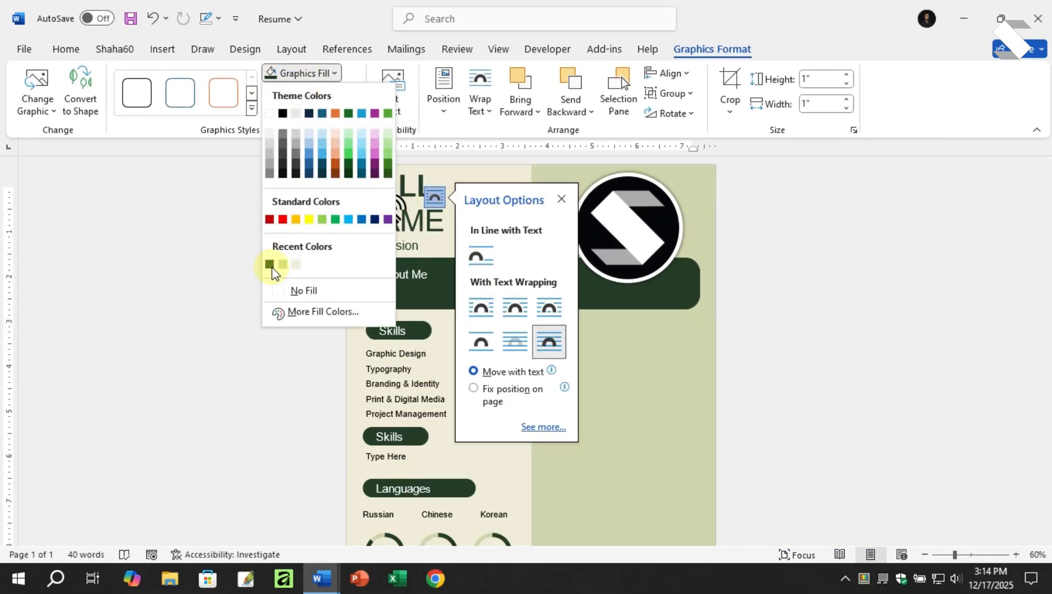
click(270, 265)
click(385, 234)
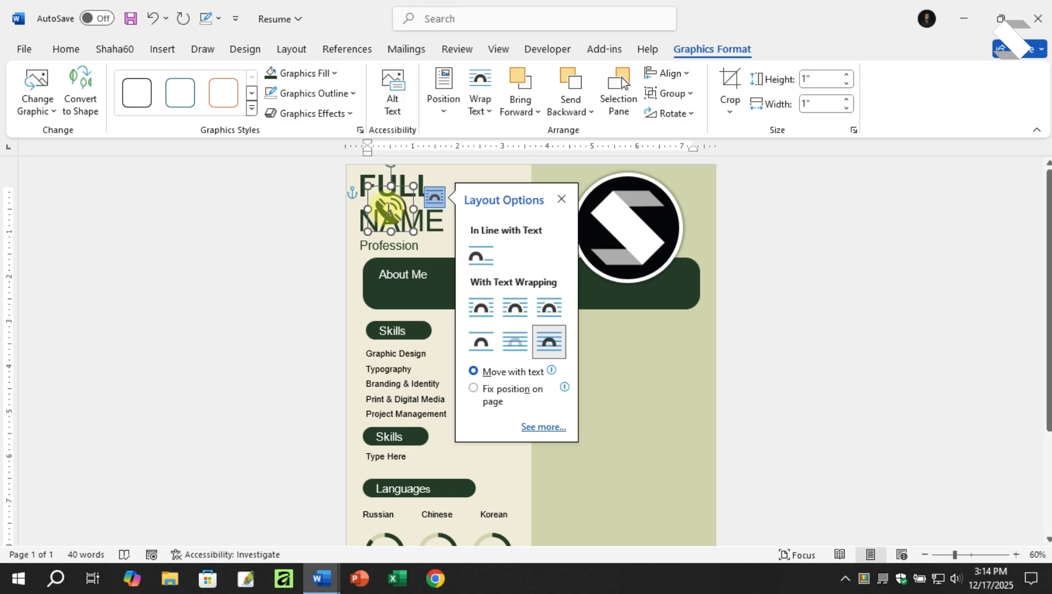
Step: Move the phone icon to the contact details, shrink it to about 0.28", and place it just before the phone number
drag(388, 209, 370, 521)
scroll(433, 355, down, 3)
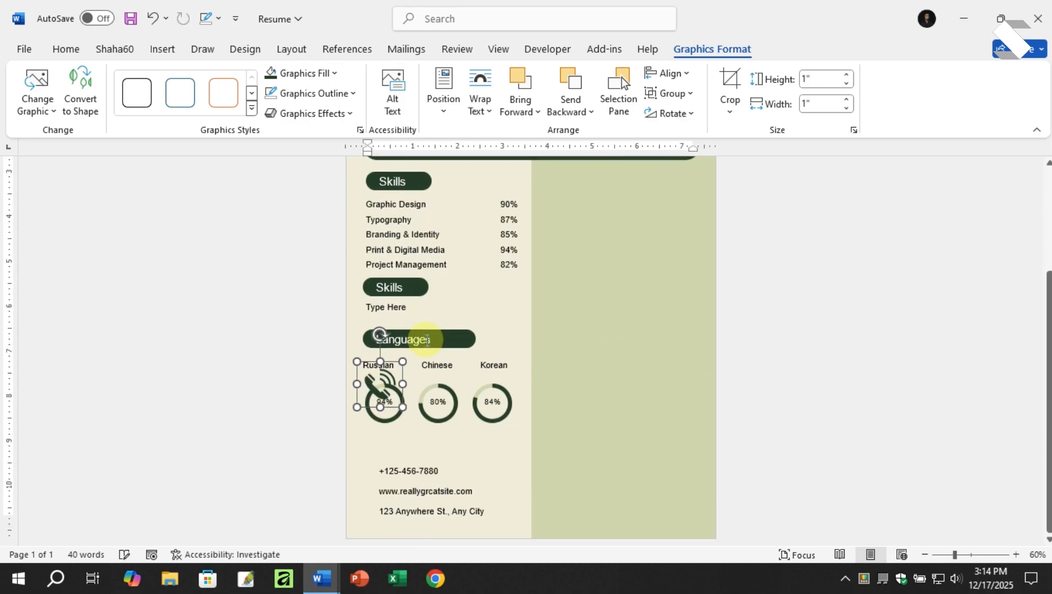
drag(383, 388, 364, 467)
scroll(364, 468, up, 9)
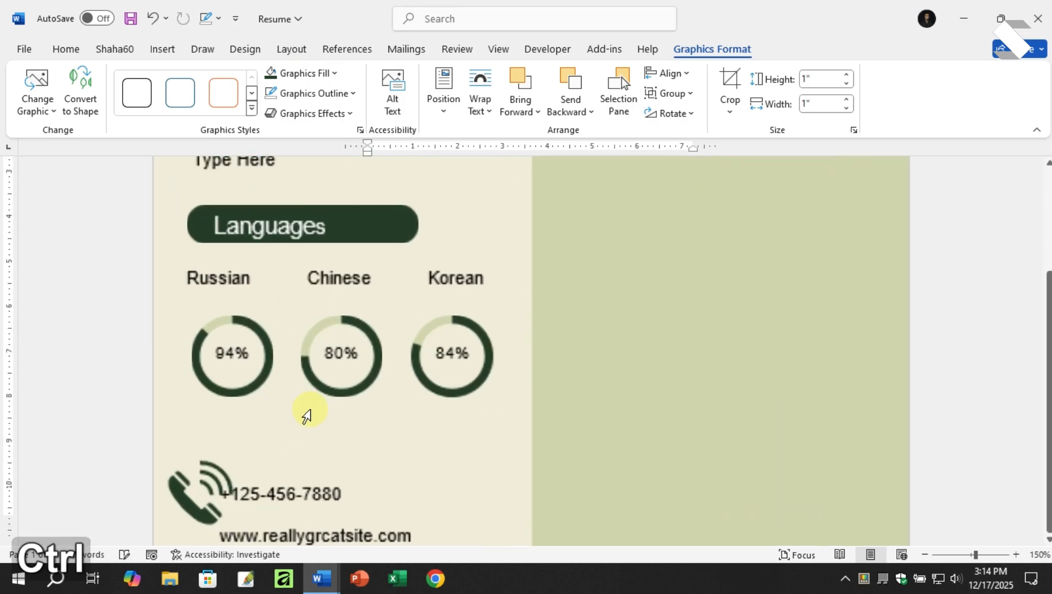
drag(184, 410, 87, 330)
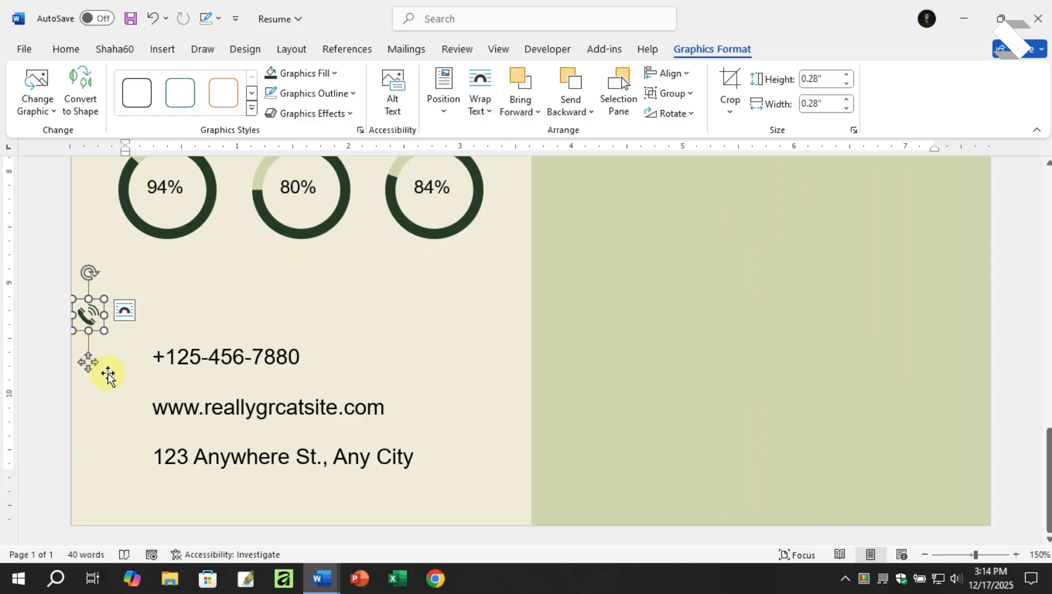
drag(105, 331, 127, 404)
click(91, 323)
click(95, 324)
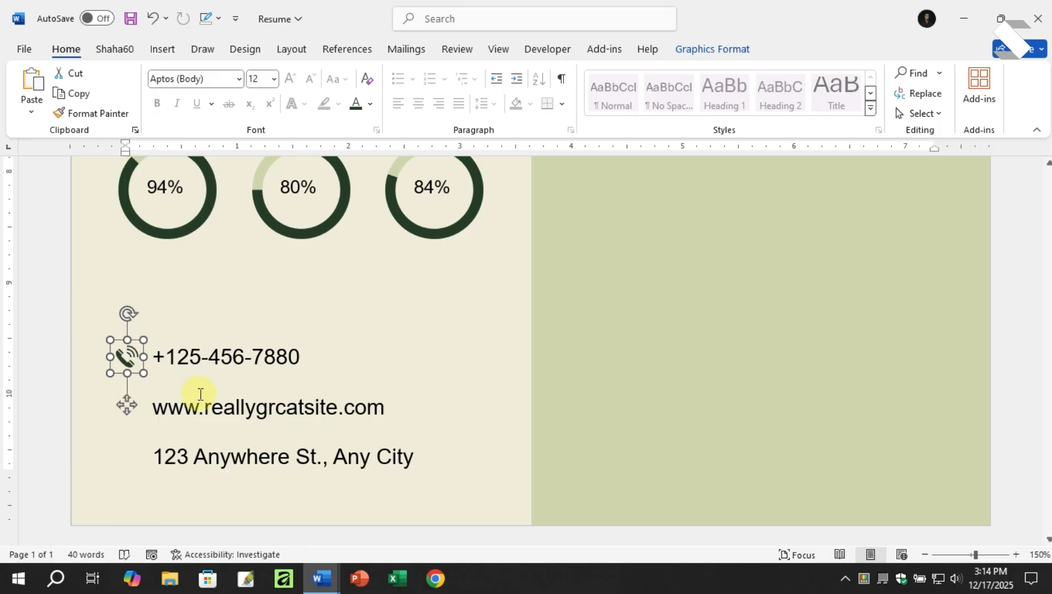
Step: Shrink the location pin icon to about 0.29" and place it just before the address line
scroll(242, 435, down, 3)
key(ctrl+z)
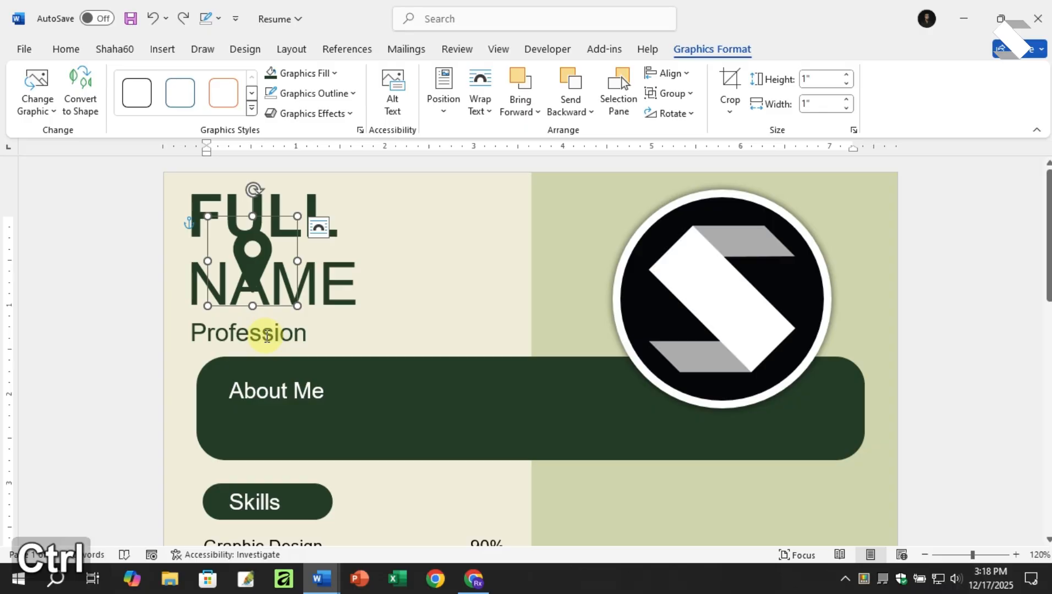
key(ctrl+y)
ctrl+scroll(230, 279, down, 5)
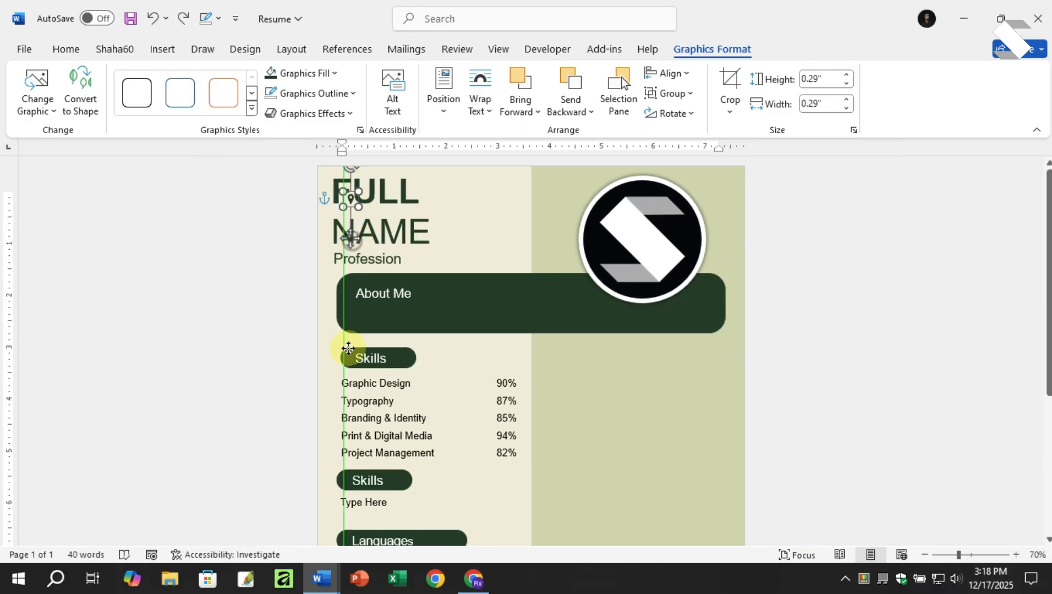
drag(349, 347, 358, 496)
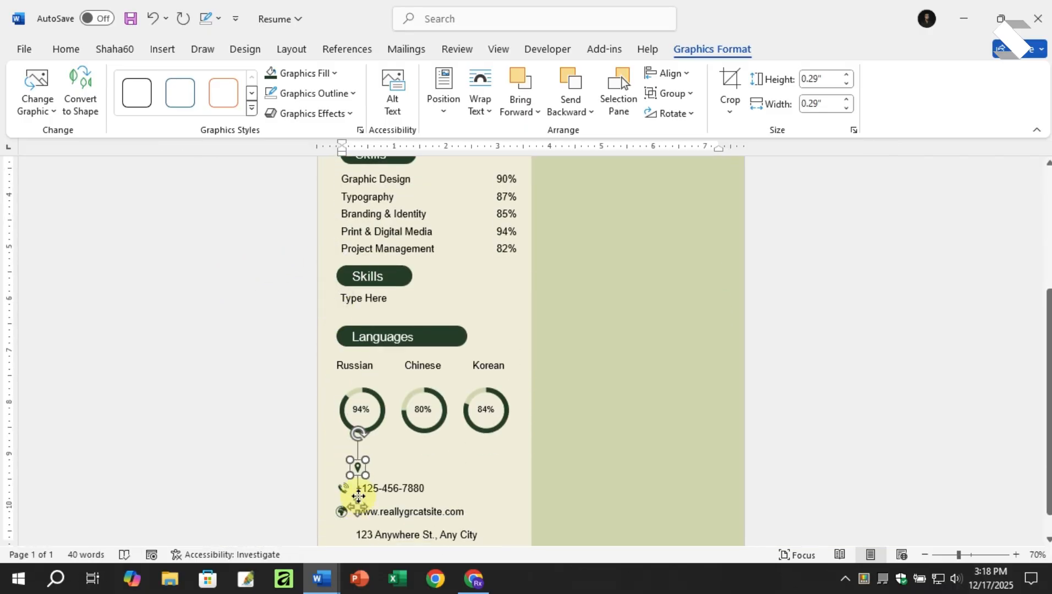
ctrl+scroll(346, 487, up, 7)
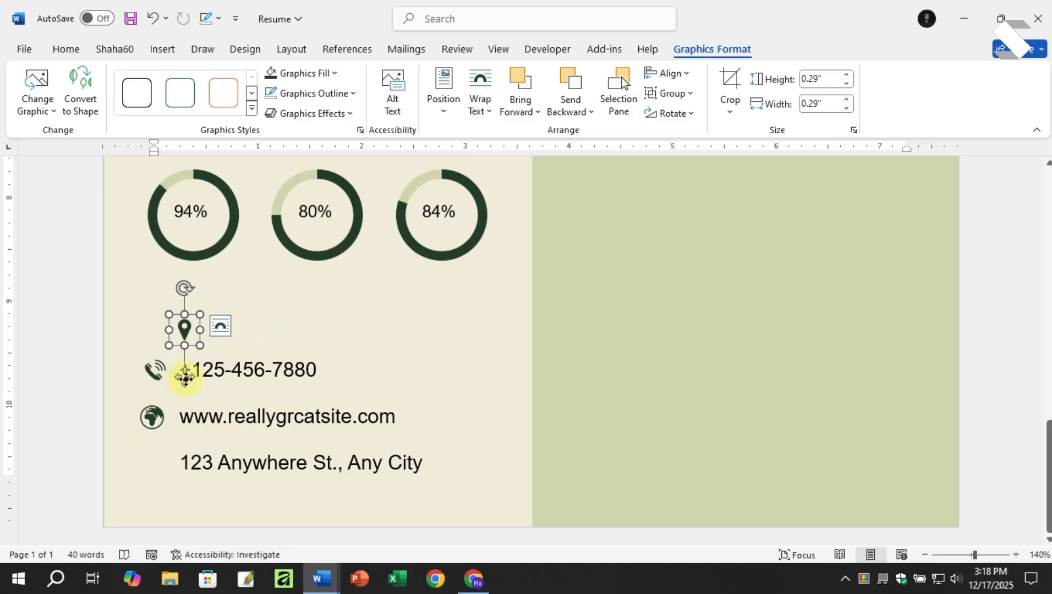
drag(185, 378, 150, 513)
click(470, 390)
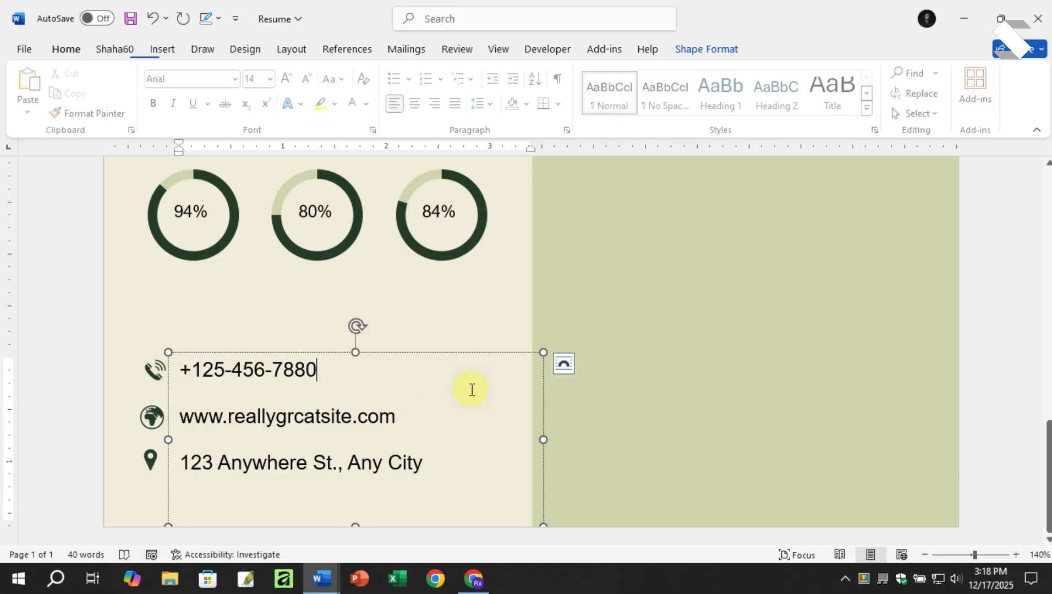
click(722, 384)
Step: Nudge the location pin icon right and down to line it up with the globe icon and the address
ctrl+scroll(618, 385, down, 4)
ctrl+scroll(414, 465, up, 2)
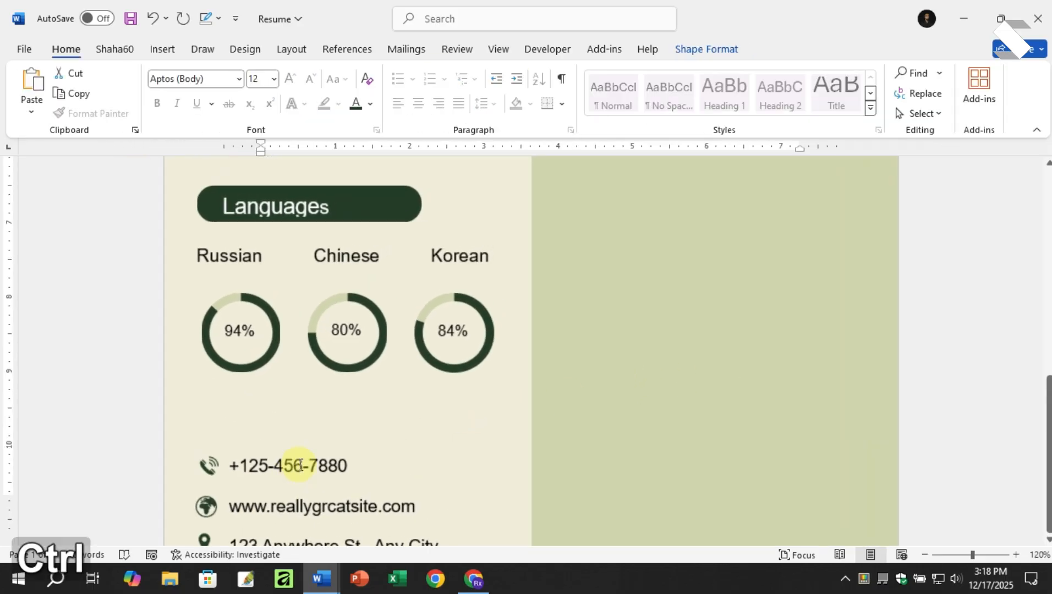
click(206, 512)
key(Right)
key(Down)
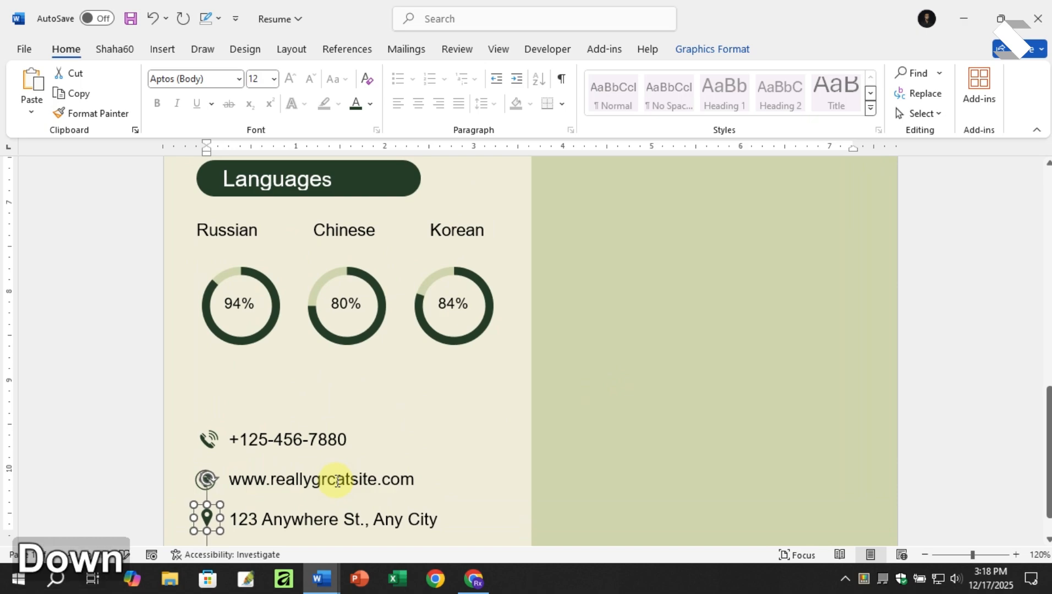
key(Right)
click(591, 446)
Step: Select the three language percentage rings and move them down together to sit just above the contact details
scroll(591, 446, up, 2)
click(423, 428)
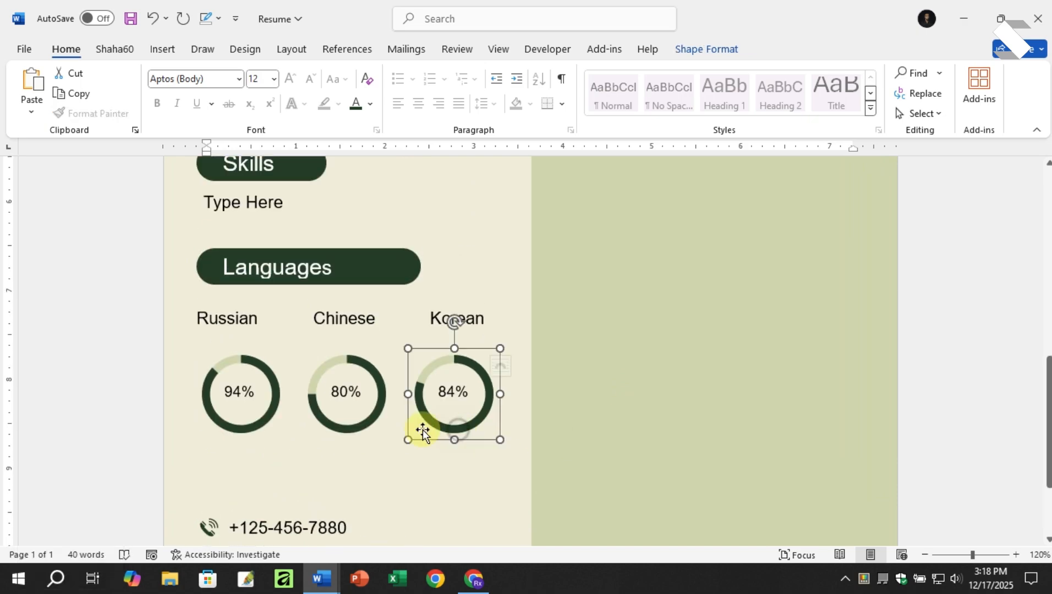
ctrl+click(341, 434)
ctrl+click(236, 432)
key(Down)
key(Down)
key(Down)
key(Down)
key(Down)
key(Down)
key(Down)
key(Down)
key(Down)
key(Down)
Step: Move the text box with the language names Russian, Chinese and Korean down to just above the rings
click(484, 294)
key(Down)
key(Down)
key(Down)
key(Down)
key(Down)
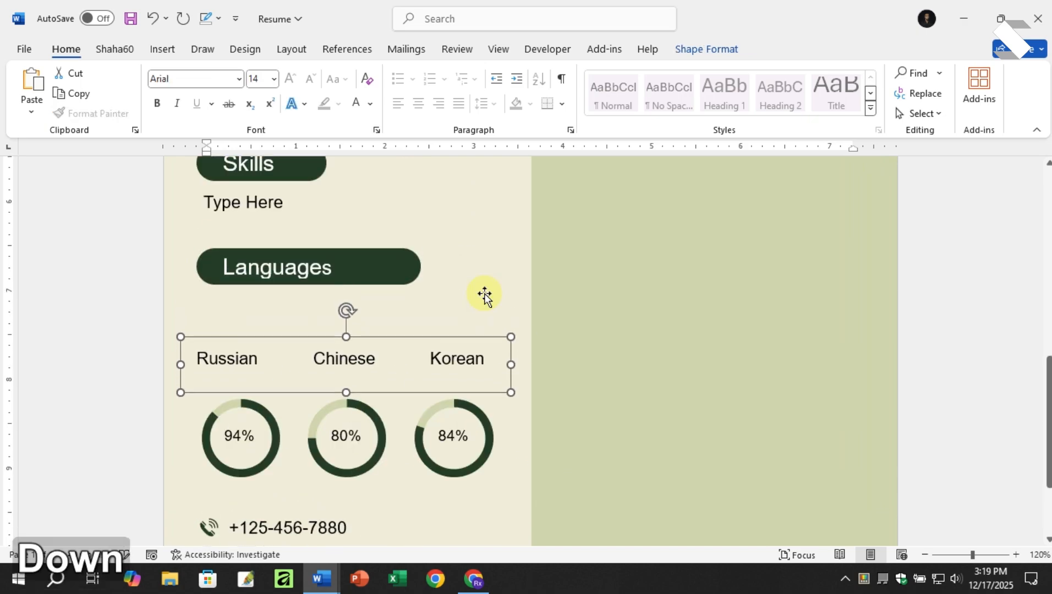
Step: Move the Languages heading pill down closer to the language names
click(407, 269)
key(Down)
key(Down)
key(Down)
key(Down)
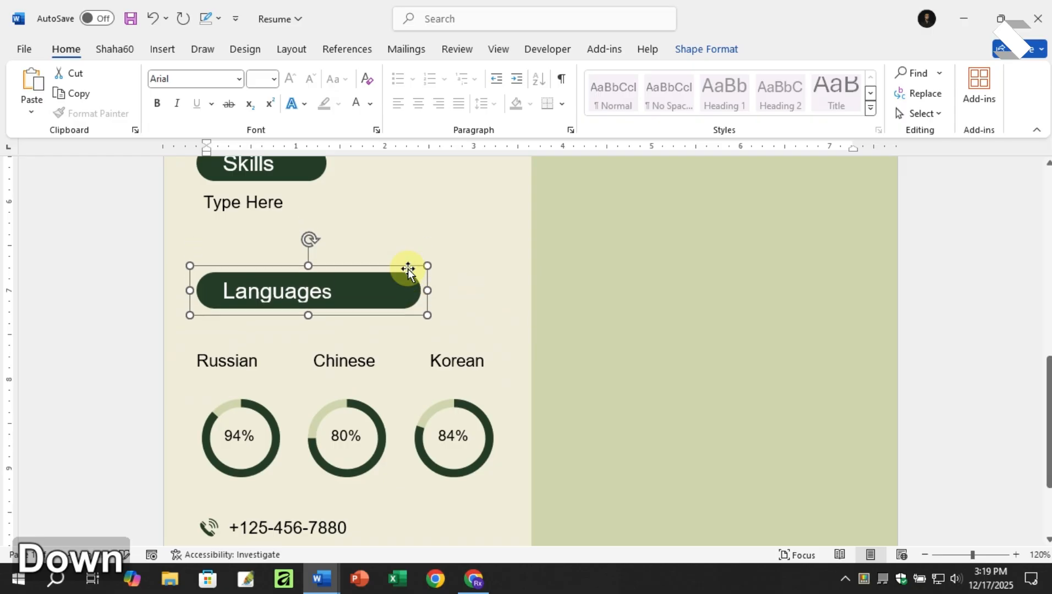
Step: Move the Type Here text box down, leaving space below the second Skills heading
scroll(244, 379, up, 3)
click(244, 378)
click(371, 364)
key(Down)
key(Down)
key(Down)
key(Down)
key(Down)
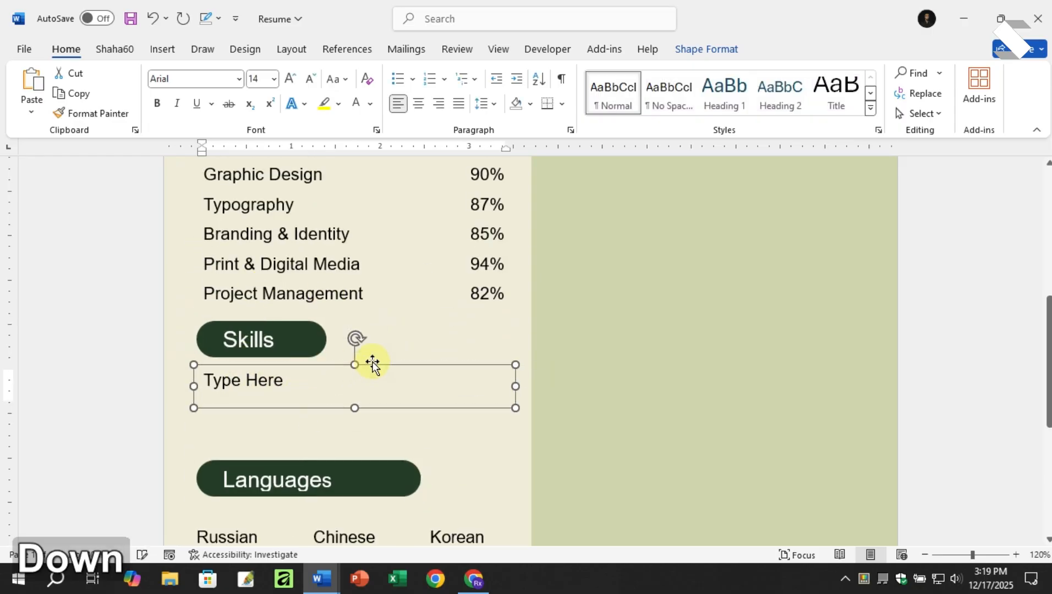
key(Up)
Step: Move the second Skills heading pill down, away from the Project Management line
click(320, 351)
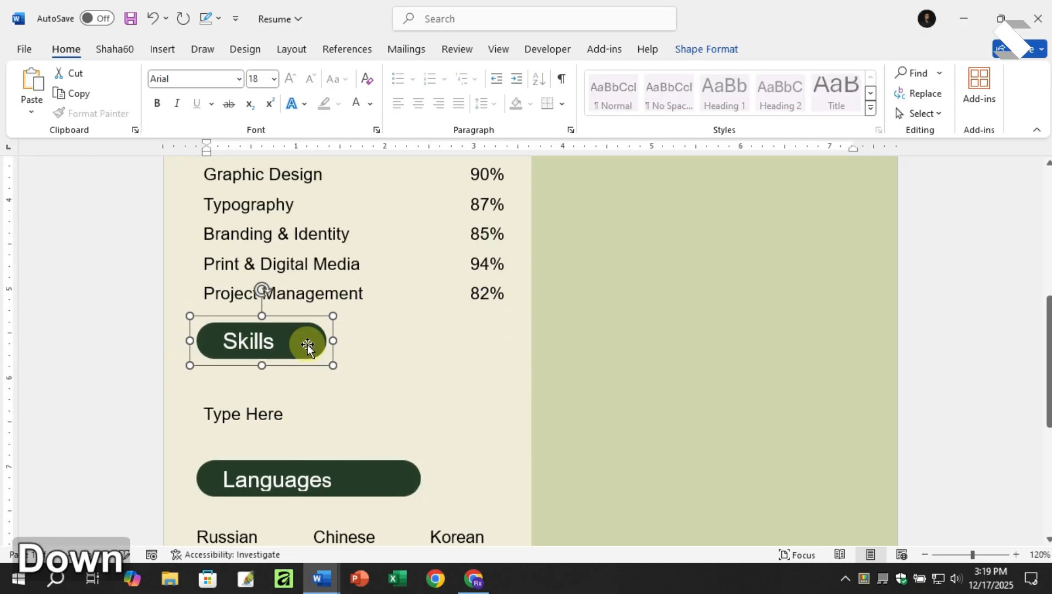
key(Down)
key(Down)
key(Down)
key(Down)
Step: Move the skill percentage list down, leaving a gap below the first Skills heading
scroll(312, 357, up, 3)
click(387, 338)
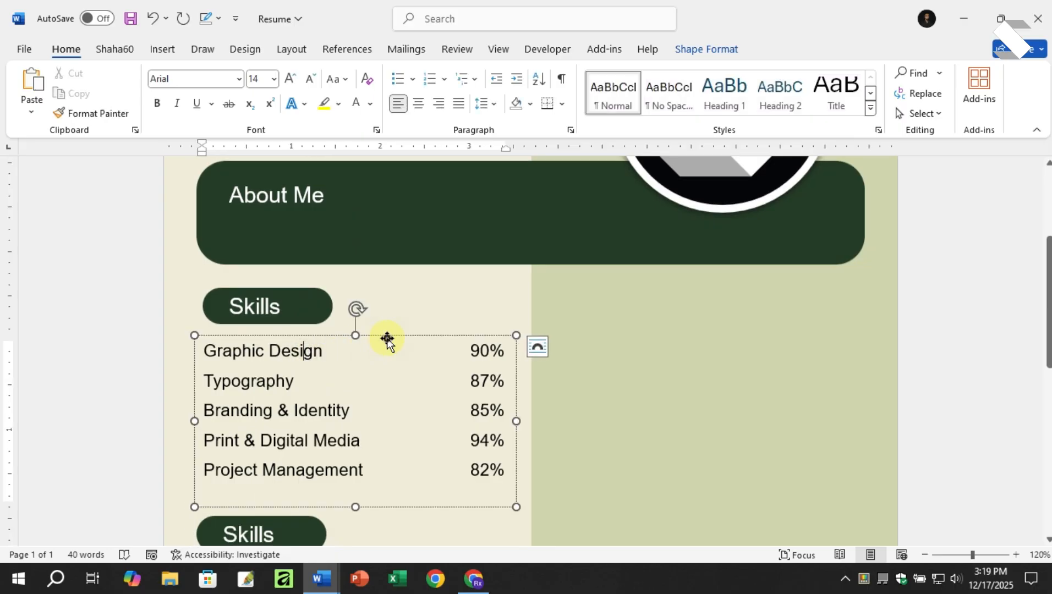
key(Down)
key(Down)
key(Down)
key(Up)
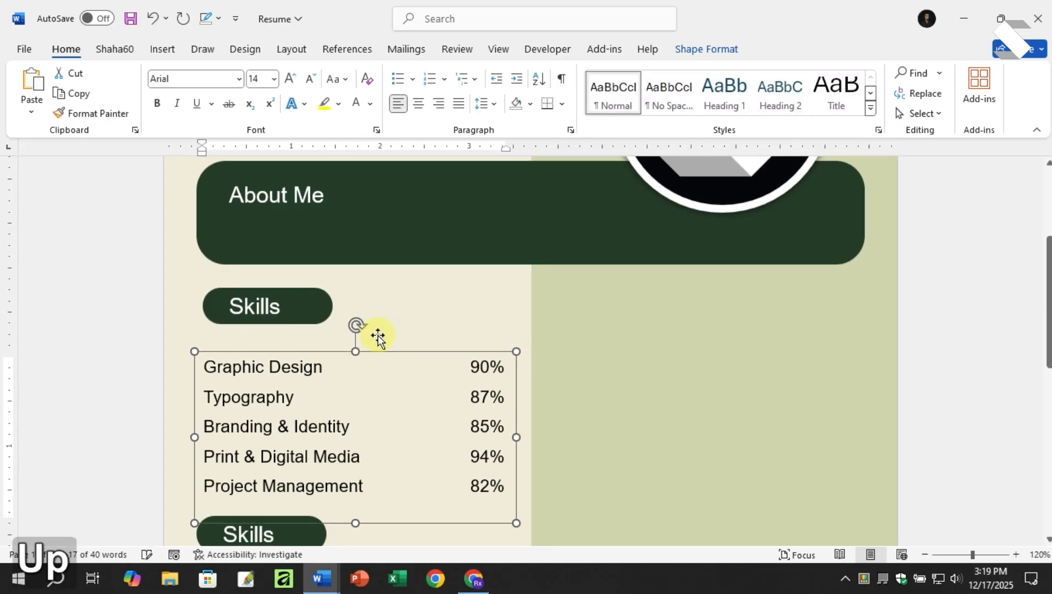
Step: Nudge the first Skills heading pill down, away from the About Me block
click(319, 321)
key(Down)
key(Down)
key(Down)
key(Down)
key(Down)
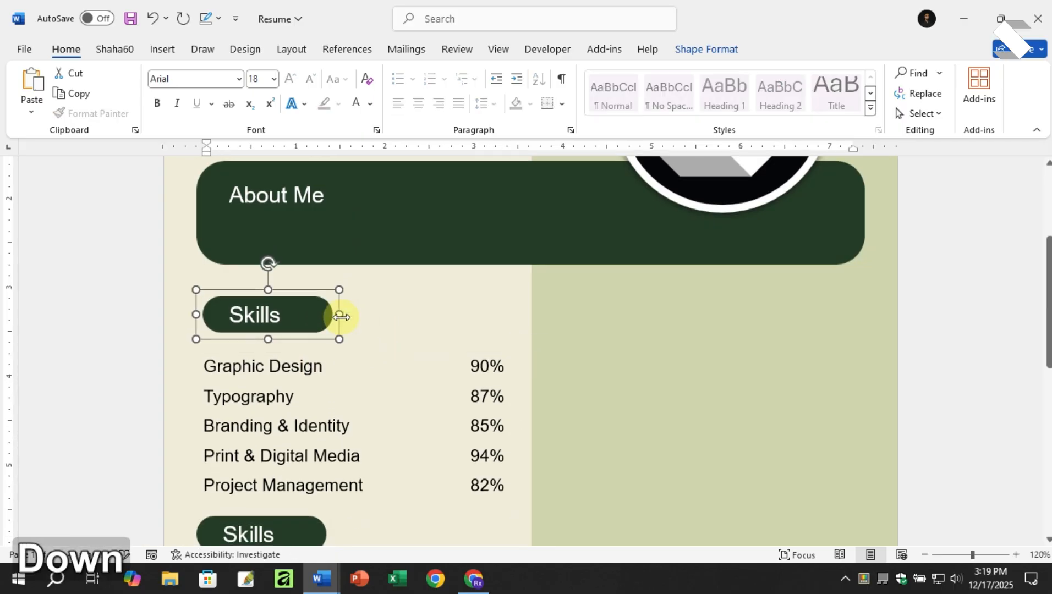
Step: Duplicate the first Skills heading into the green column, level with the original and below the About Me block
scroll(393, 315, down, 3)
ctrl+scroll(390, 318, down, 5)
ctrl+scroll(521, 341, down, 1)
scroll(522, 338, up, 5)
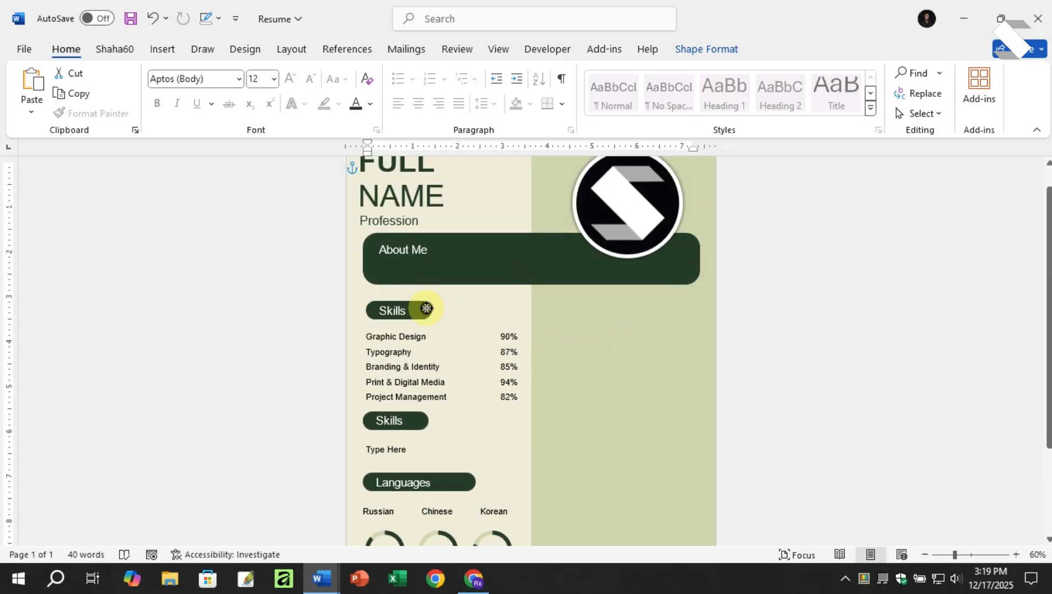
drag(426, 308, 597, 310)
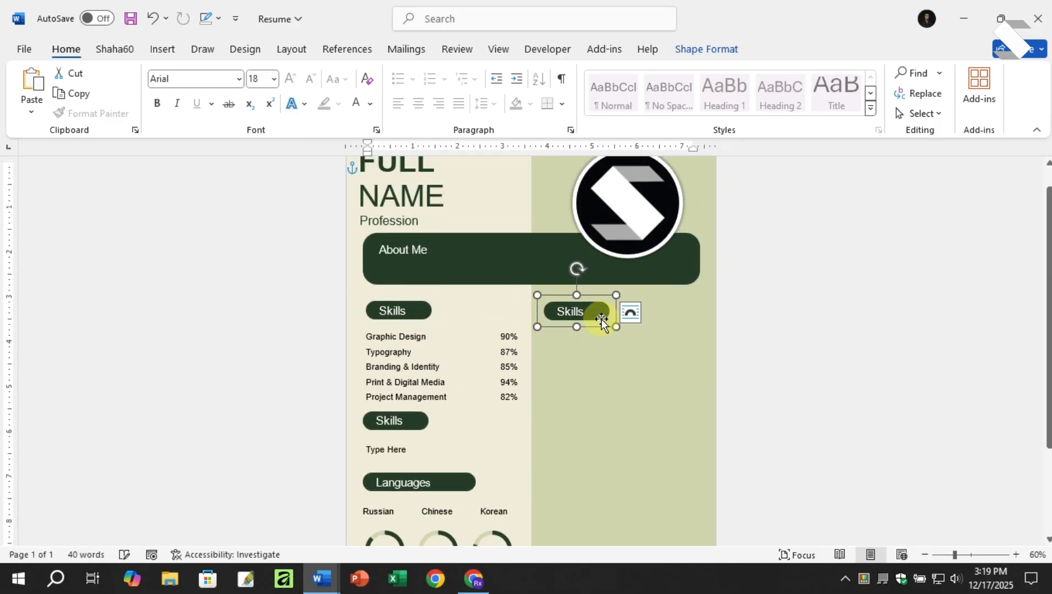
scroll(497, 330, down, 1)
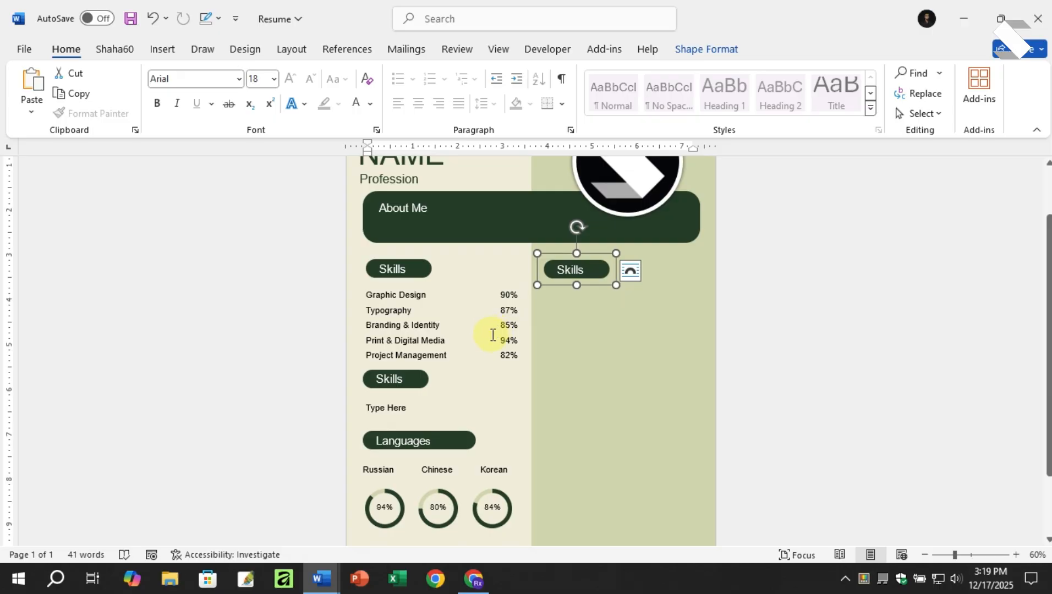
Step: Widen the heading pill in the green column and change its text to Professional
ctrl+scroll(537, 355, up, 7)
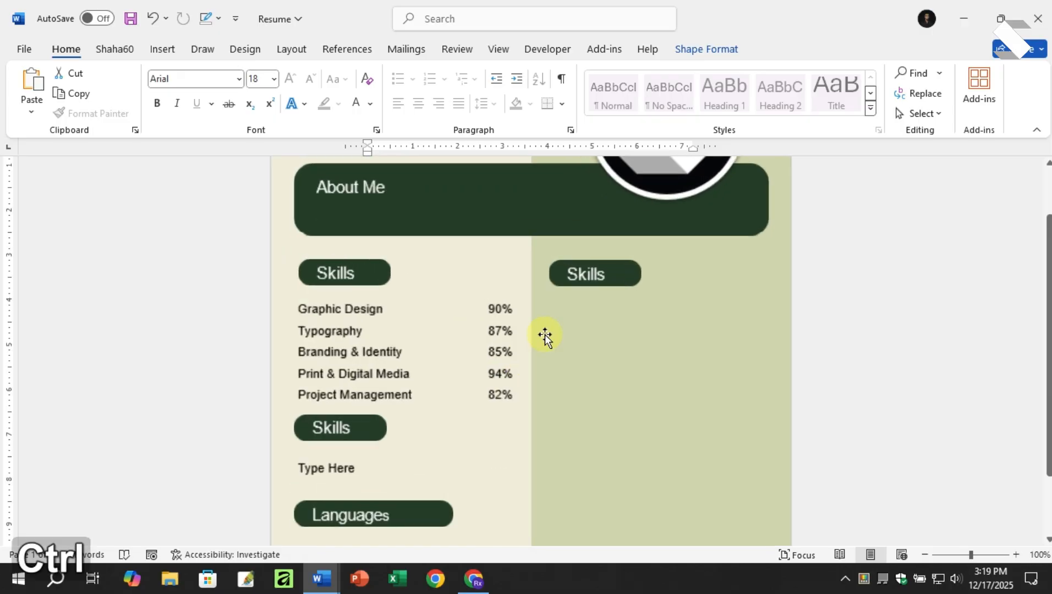
key(ctrl)
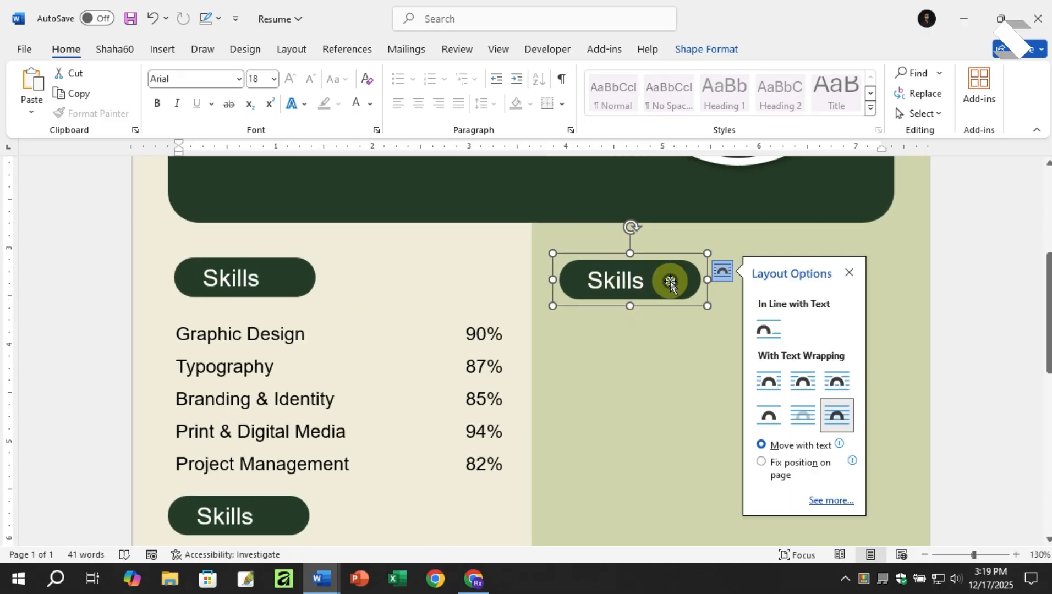
drag(707, 280, 832, 285)
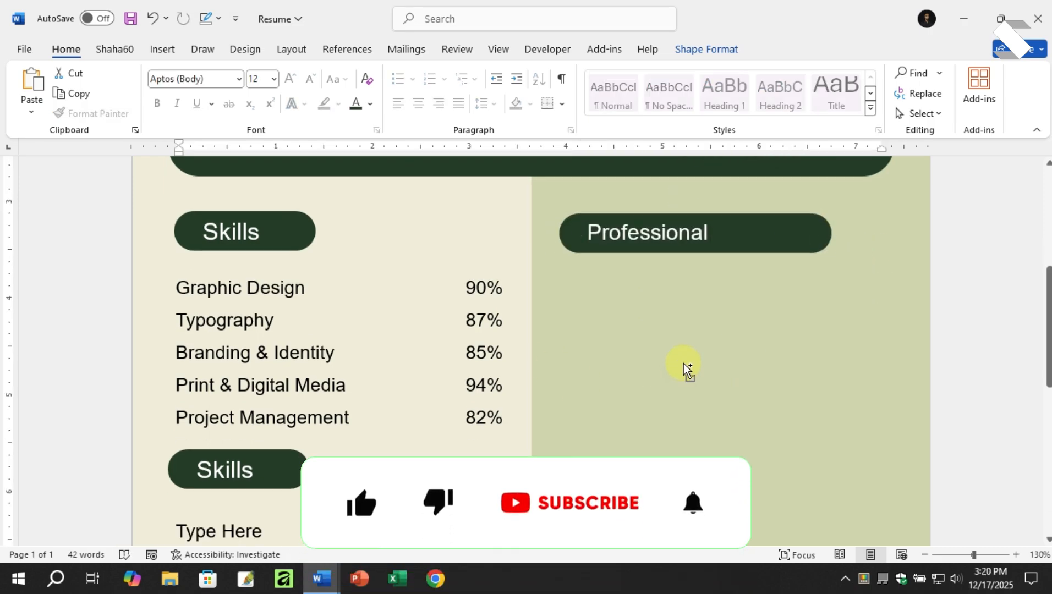
Step: Duplicate the skill percentage list below the Professional heading and stretch the copy's text box down the green column
ctrl+scroll(683, 364, down, 6)
click(418, 272)
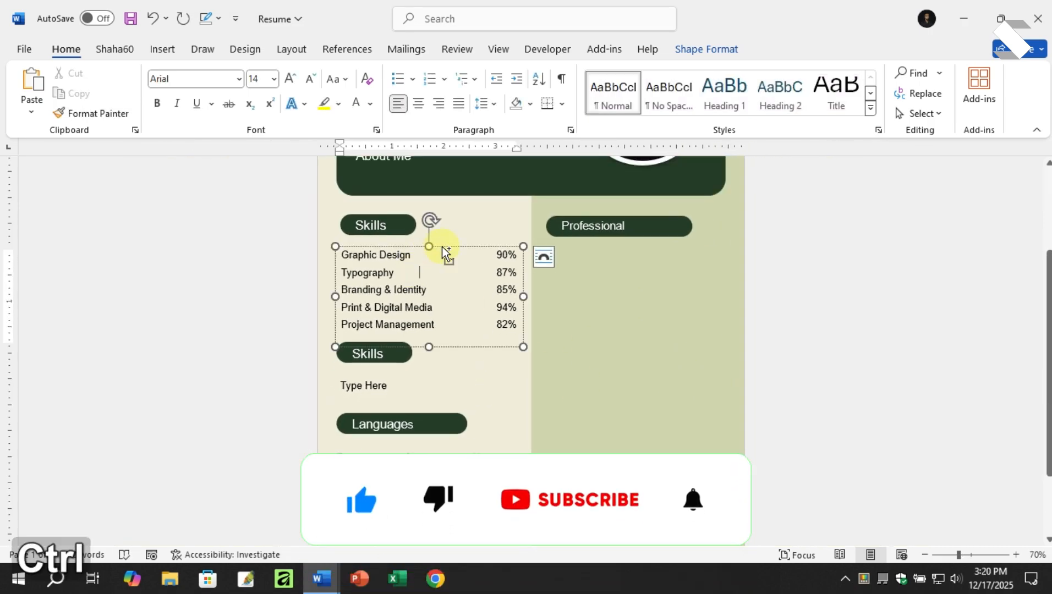
drag(442, 246, 655, 256)
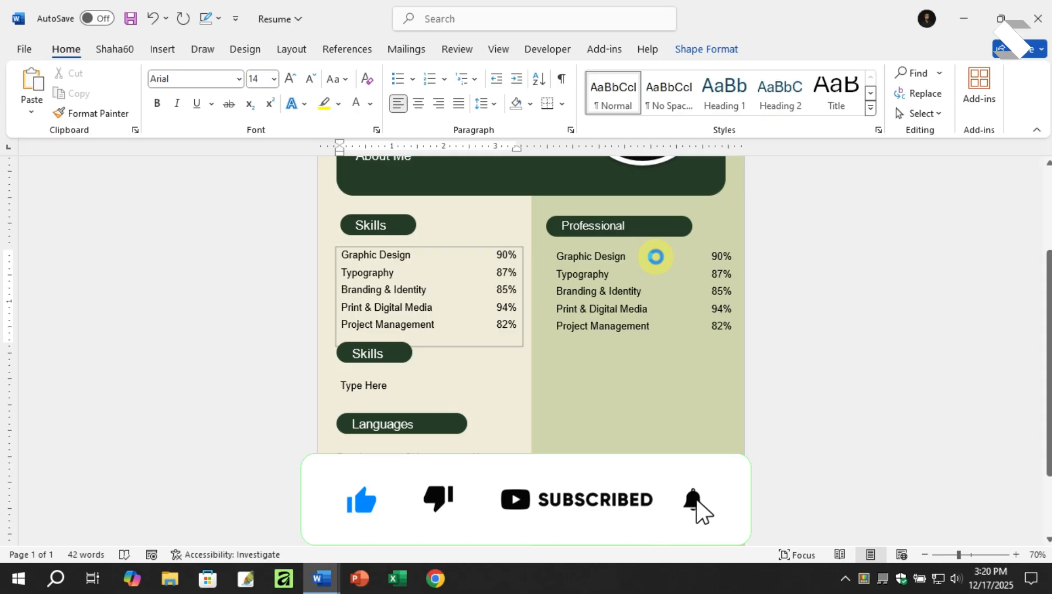
drag(639, 348, 637, 527)
Step: Replace the copied skill list with the work history text, beginning with "EG" and "Senior Graphic Designer"
key(ctrl+a)
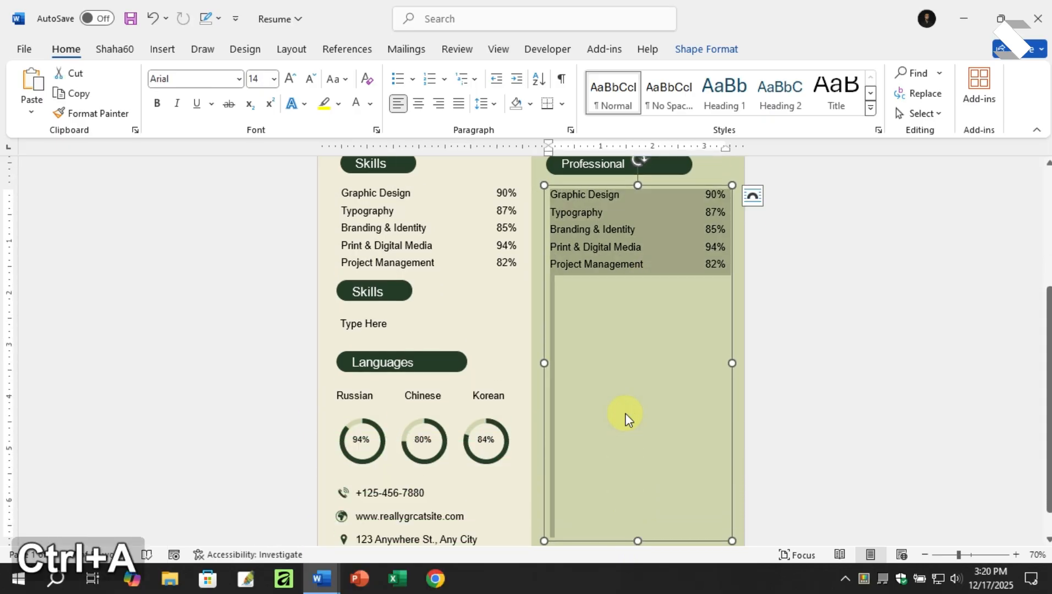
key(Delete)
scroll(605, 314, up, 2)
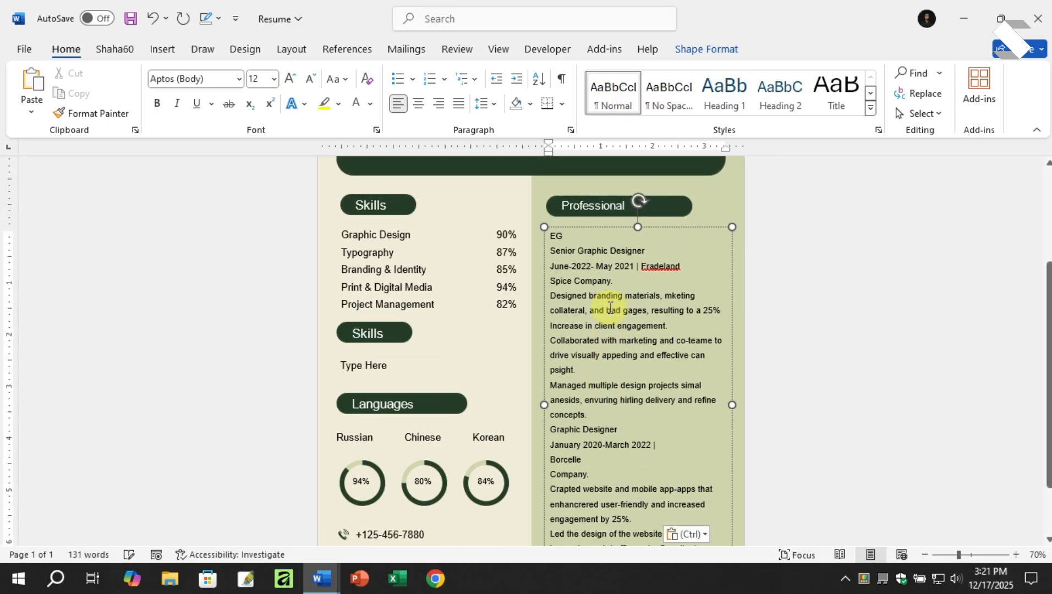
Step: Bullet the three duty paragraphs under Spice Company and shift the bullets out to align with the job title text
ctrl+scroll(613, 304, up, 6)
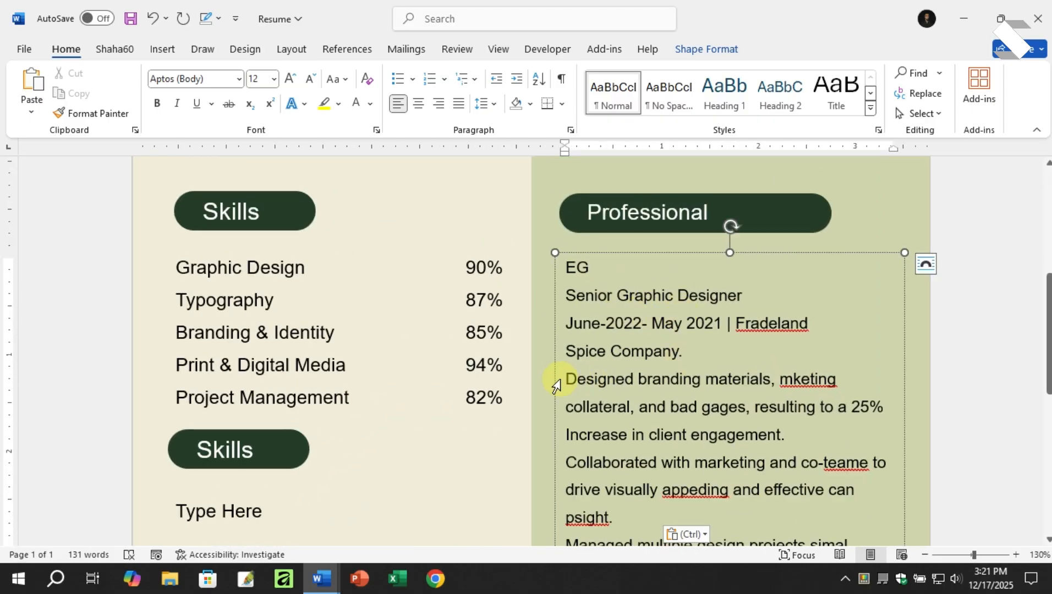
drag(565, 379, 692, 453)
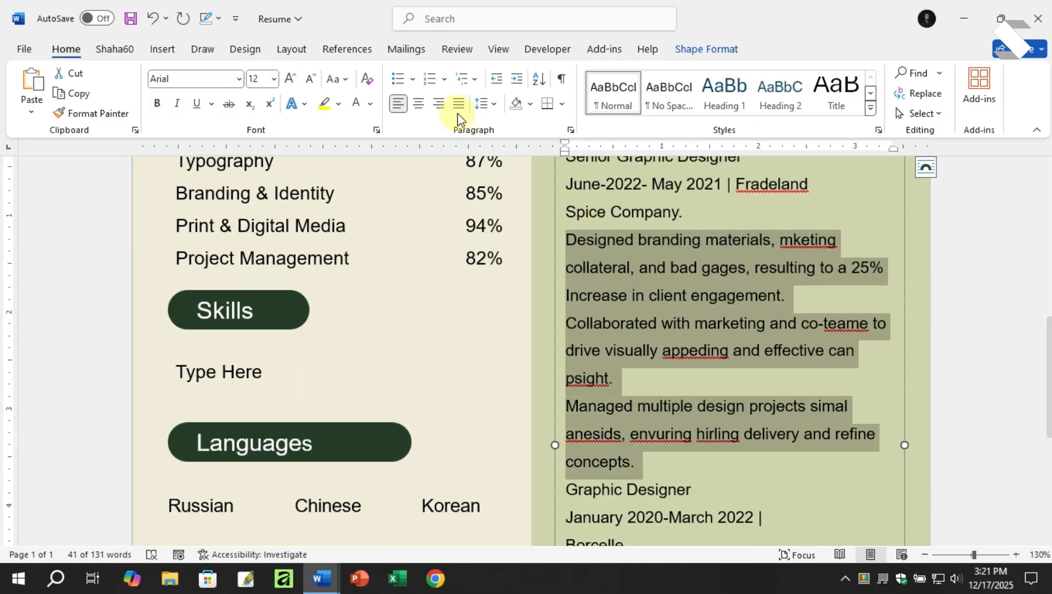
click(412, 79)
click(446, 128)
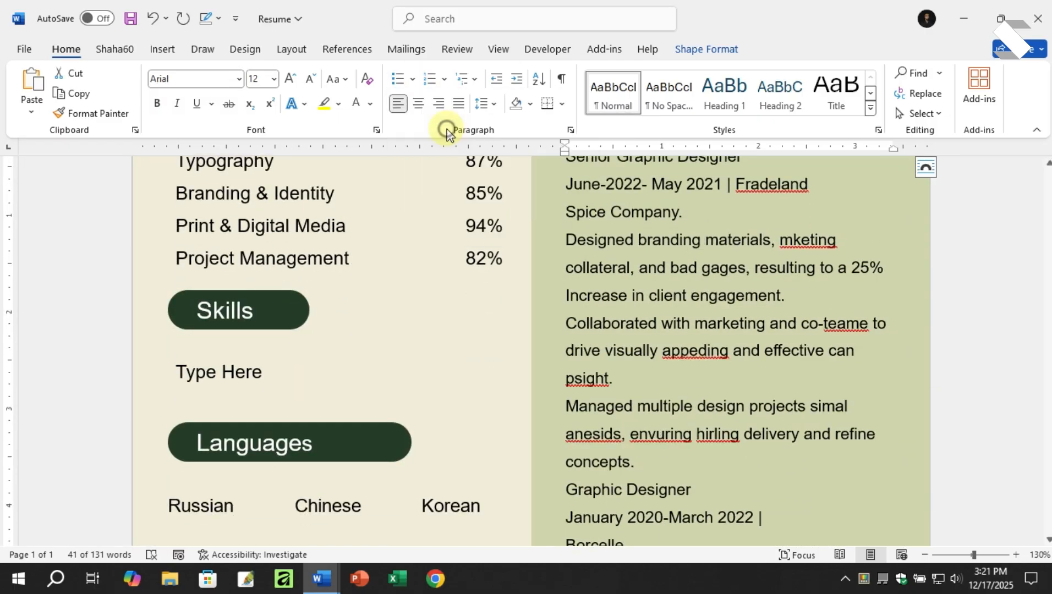
click(592, 241)
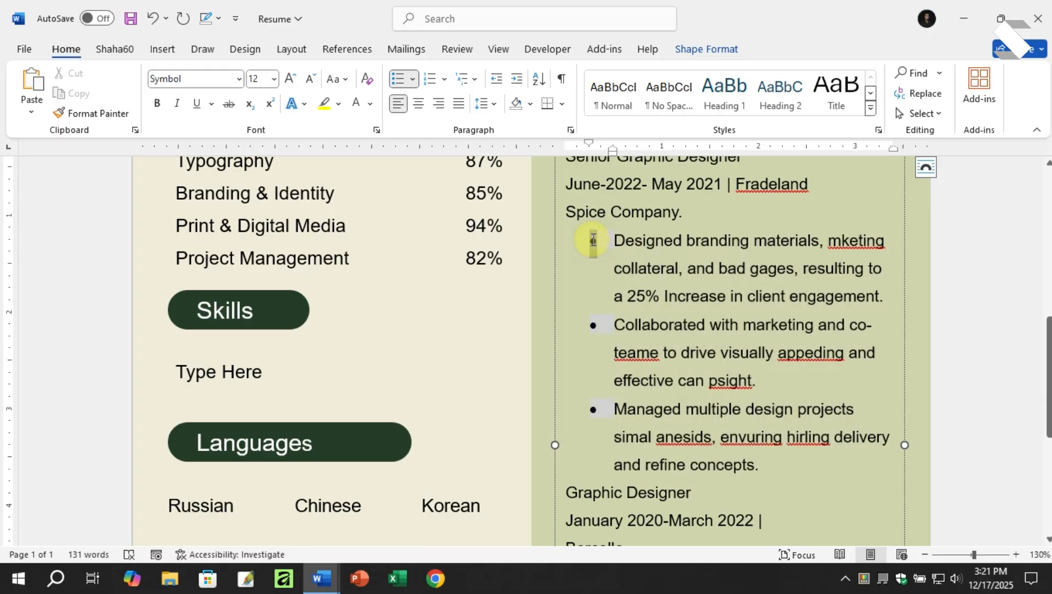
drag(563, 239, 563, 239)
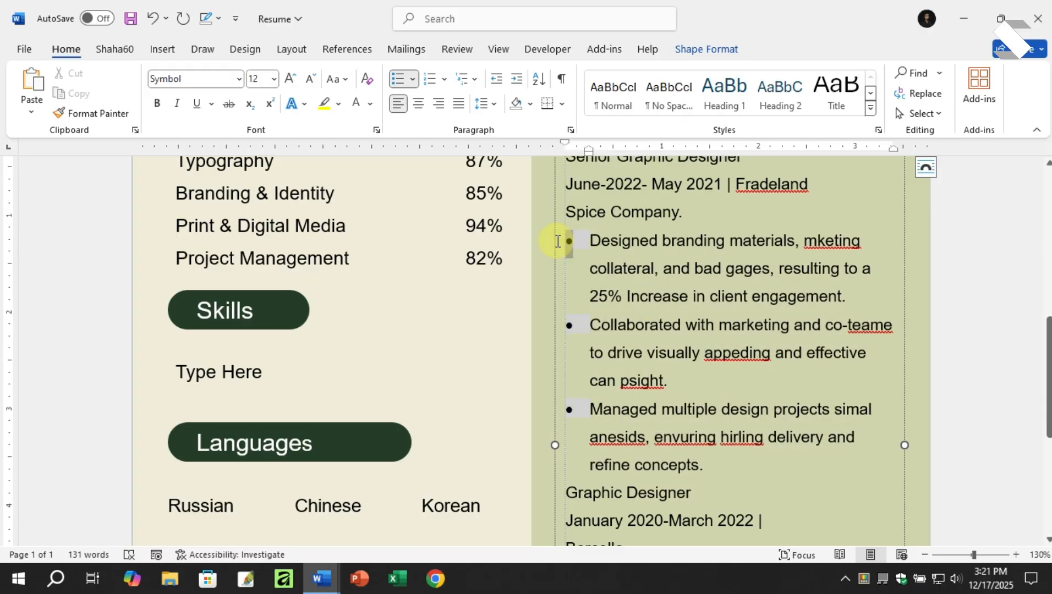
Step: Widen the work history text box toward the outer edge of the green column
drag(903, 447, 930, 441)
ctrl+scroll(833, 377, down, 3)
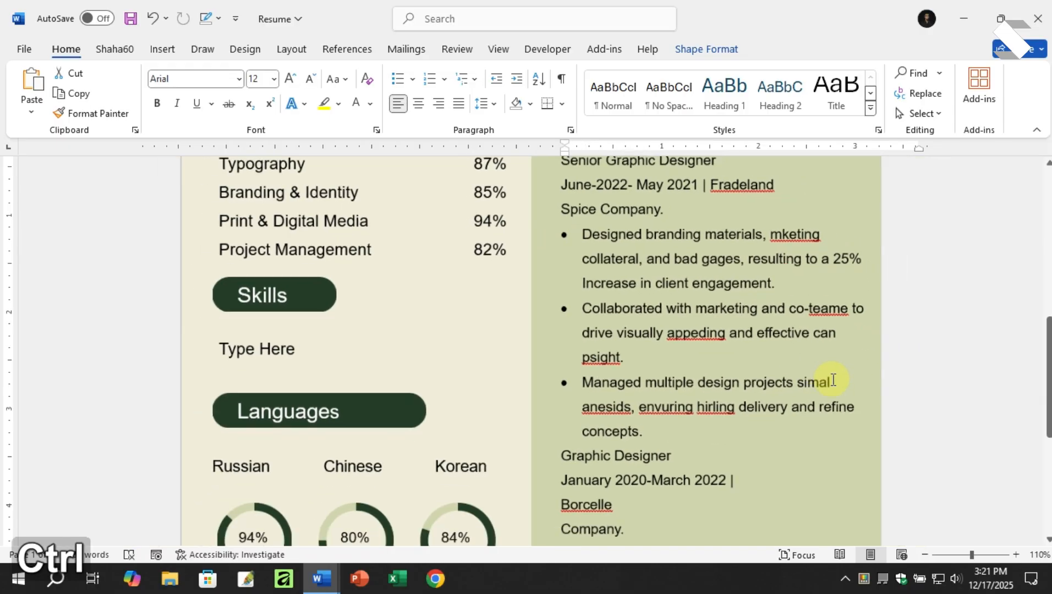
scroll(833, 379, up, 3)
Step: Save the finished resume document
ctrl+scroll(726, 357, down, 5)
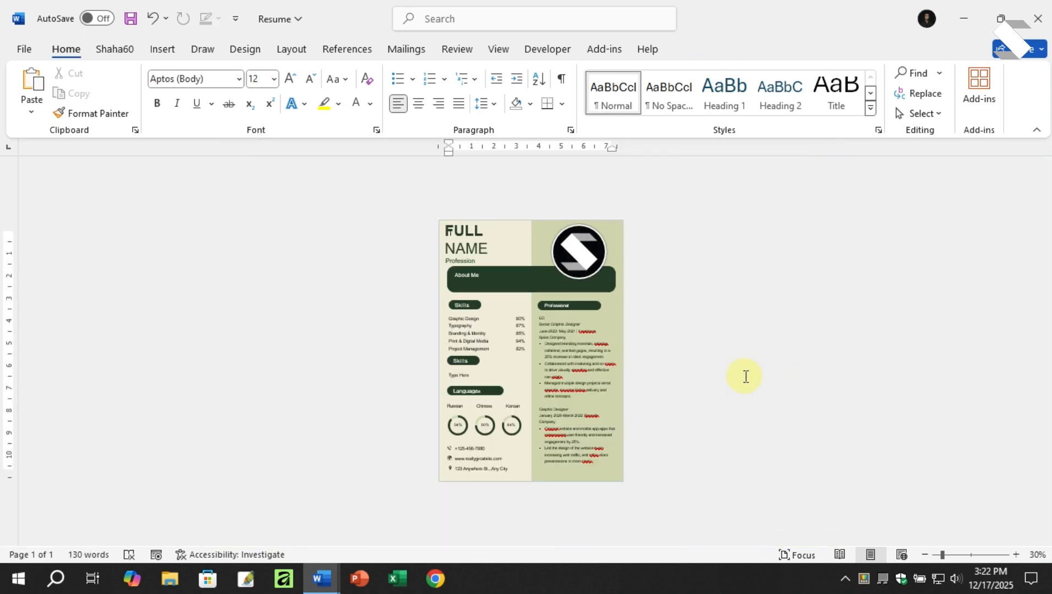
ctrl+scroll(604, 357, up, 1)
key(ctrl+s)
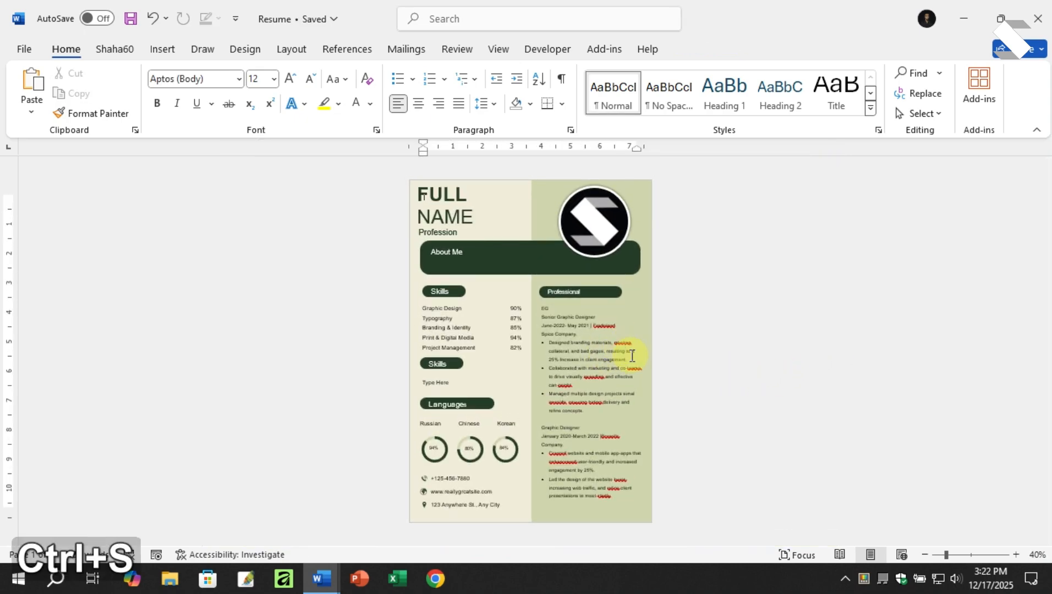
ctrl+scroll(627, 356, up, 2)
key(ctrl+s)
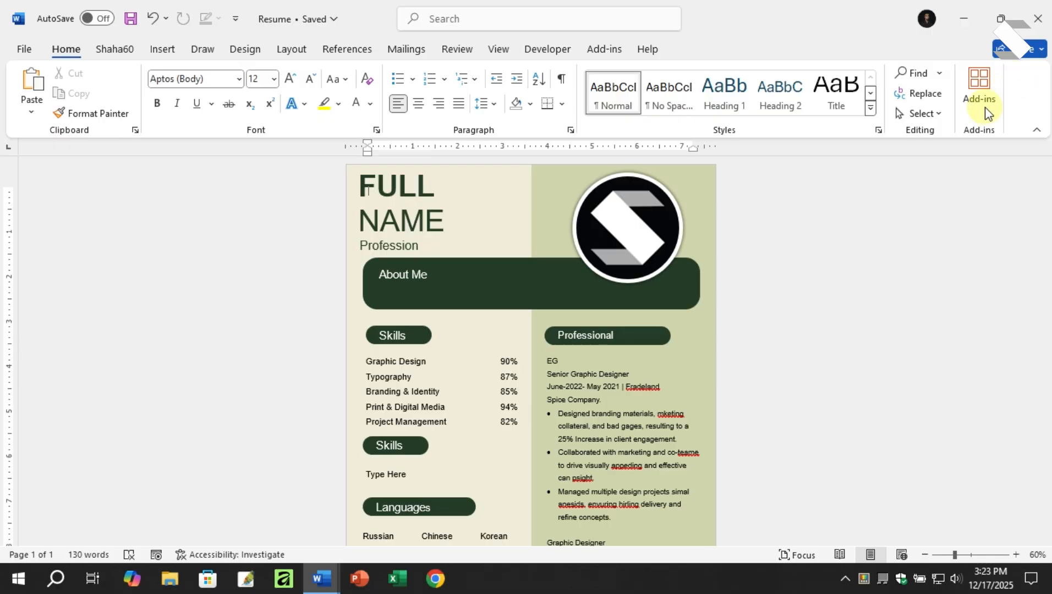
scroll(698, 364, down, 5)
scroll(684, 364, up, 4)
scroll(684, 365, up, 1)
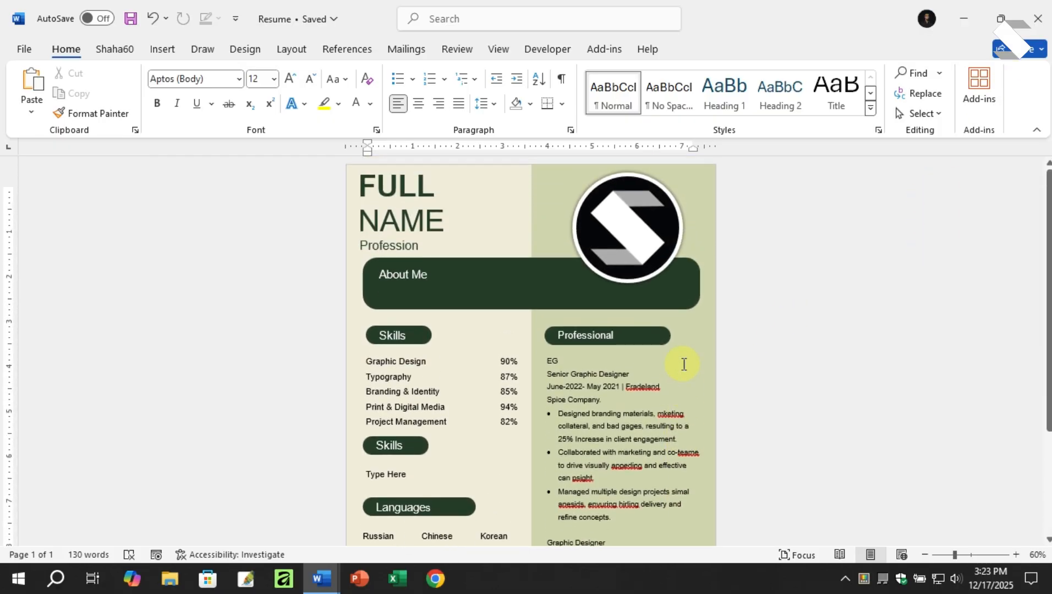